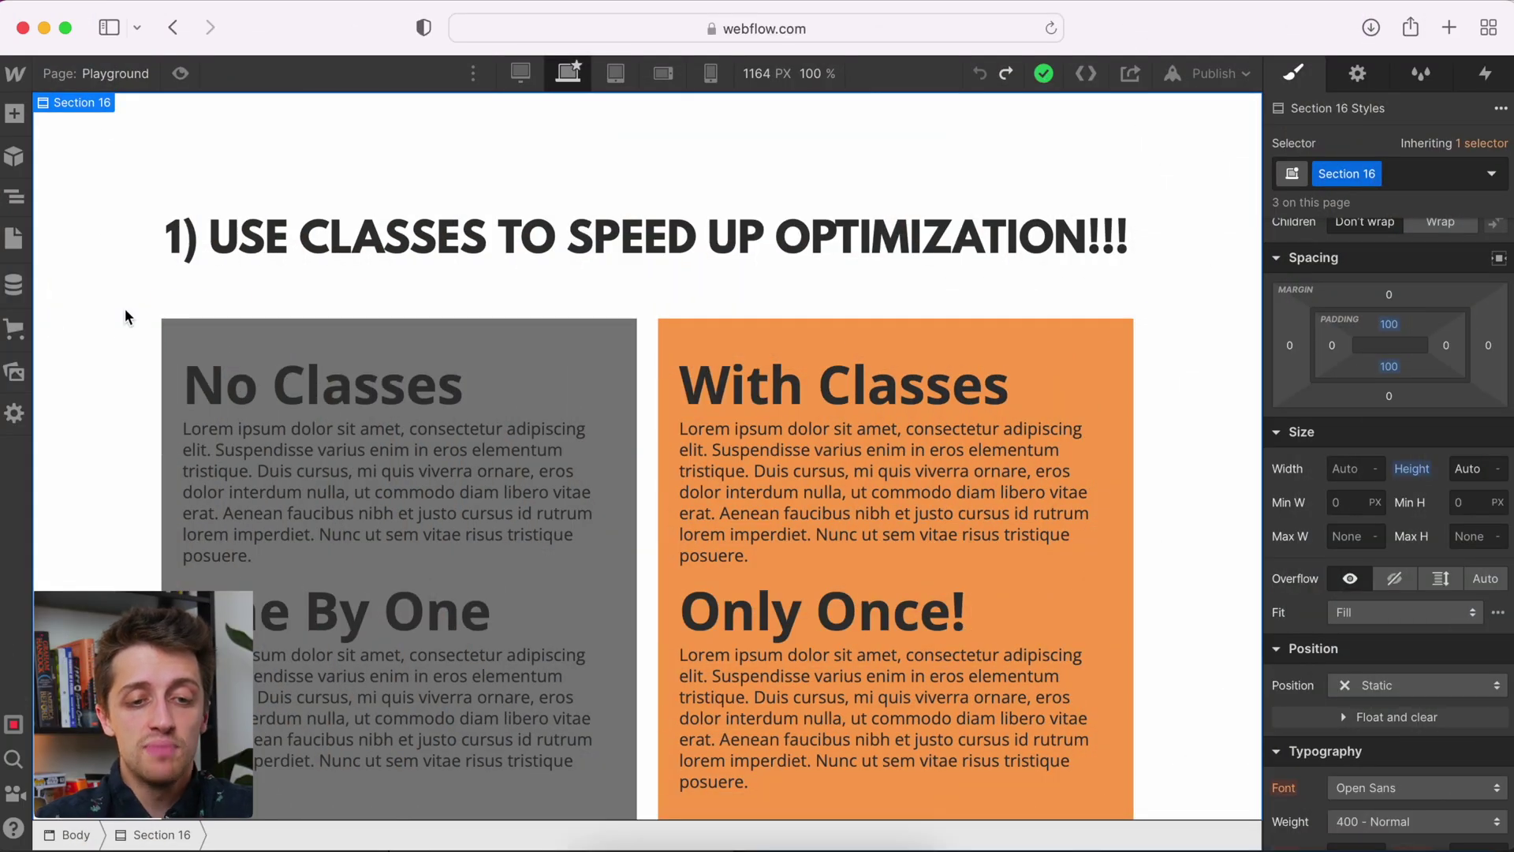
# Step: Inspect the styles of the No Classes and One By One headings and paragraphs
pyautogui.click(603, 367)
pyautogui.click(611, 353)
pyautogui.scroll(-3, 614, 347)
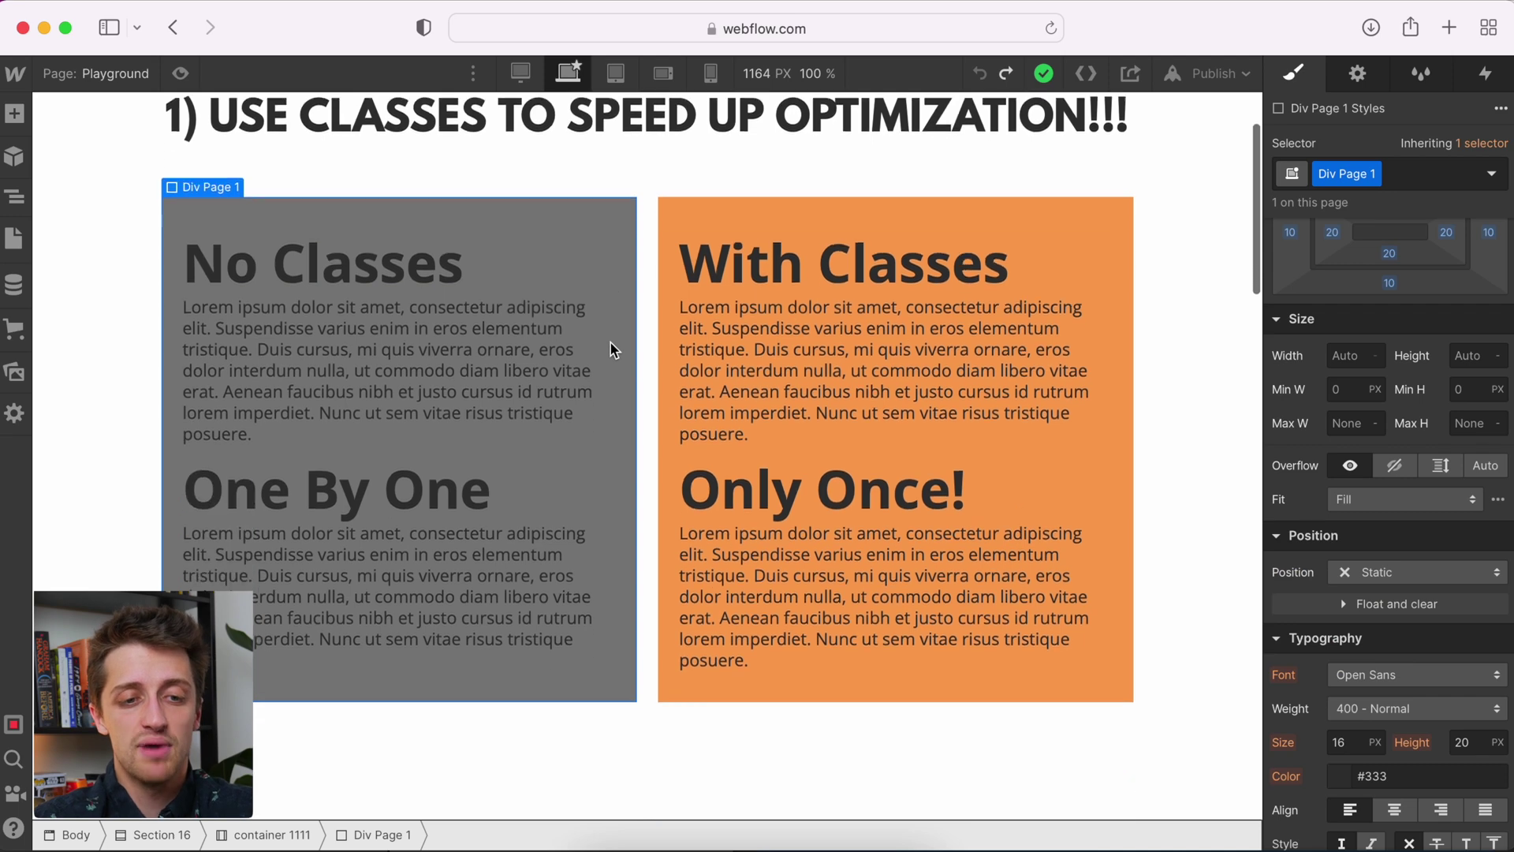
pyautogui.click(456, 276)
pyautogui.click(416, 487)
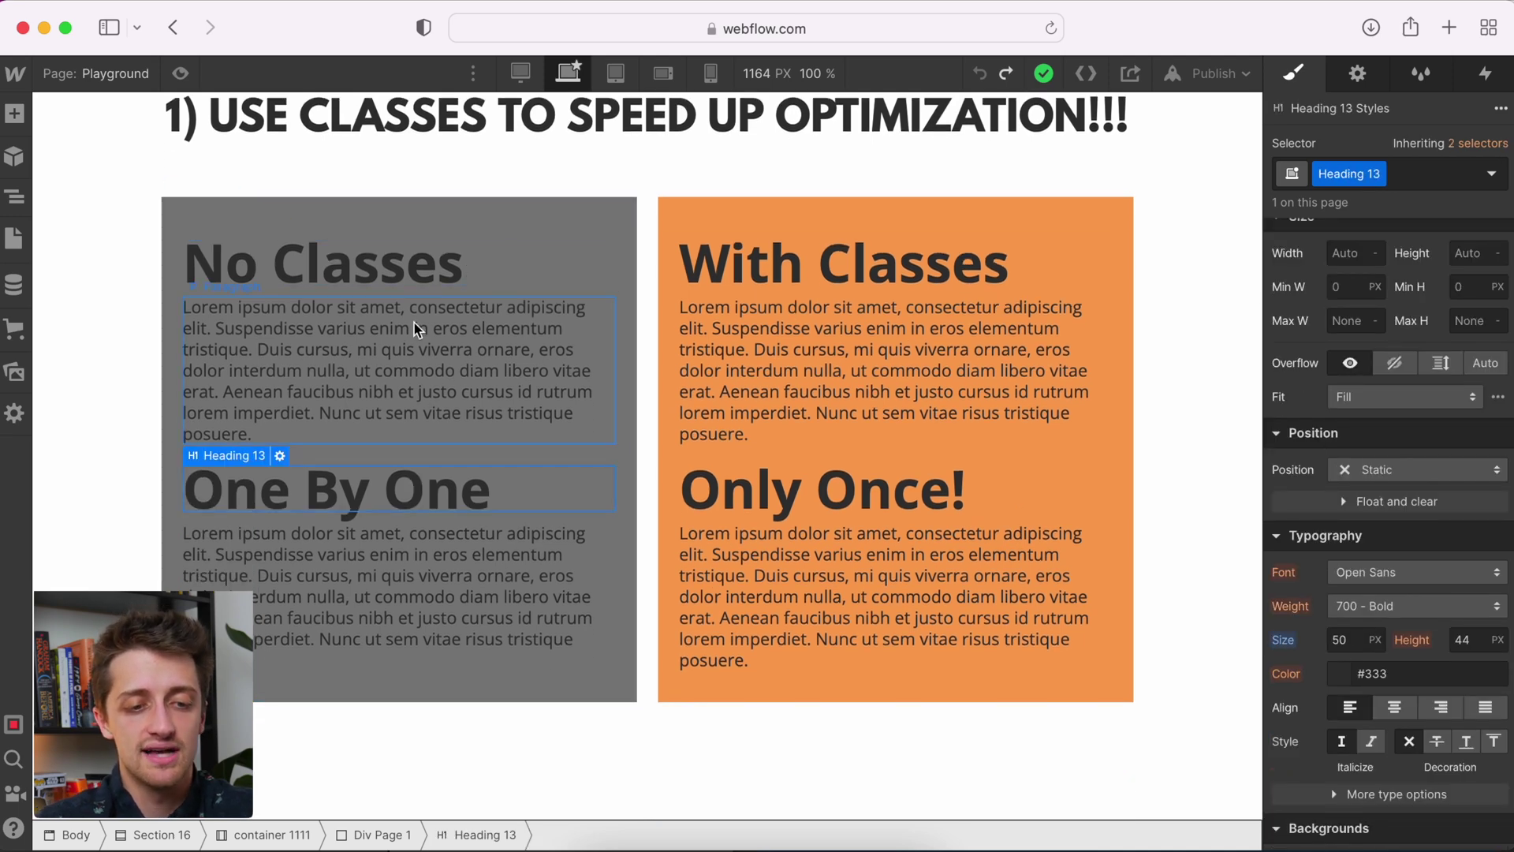
pyautogui.click(418, 348)
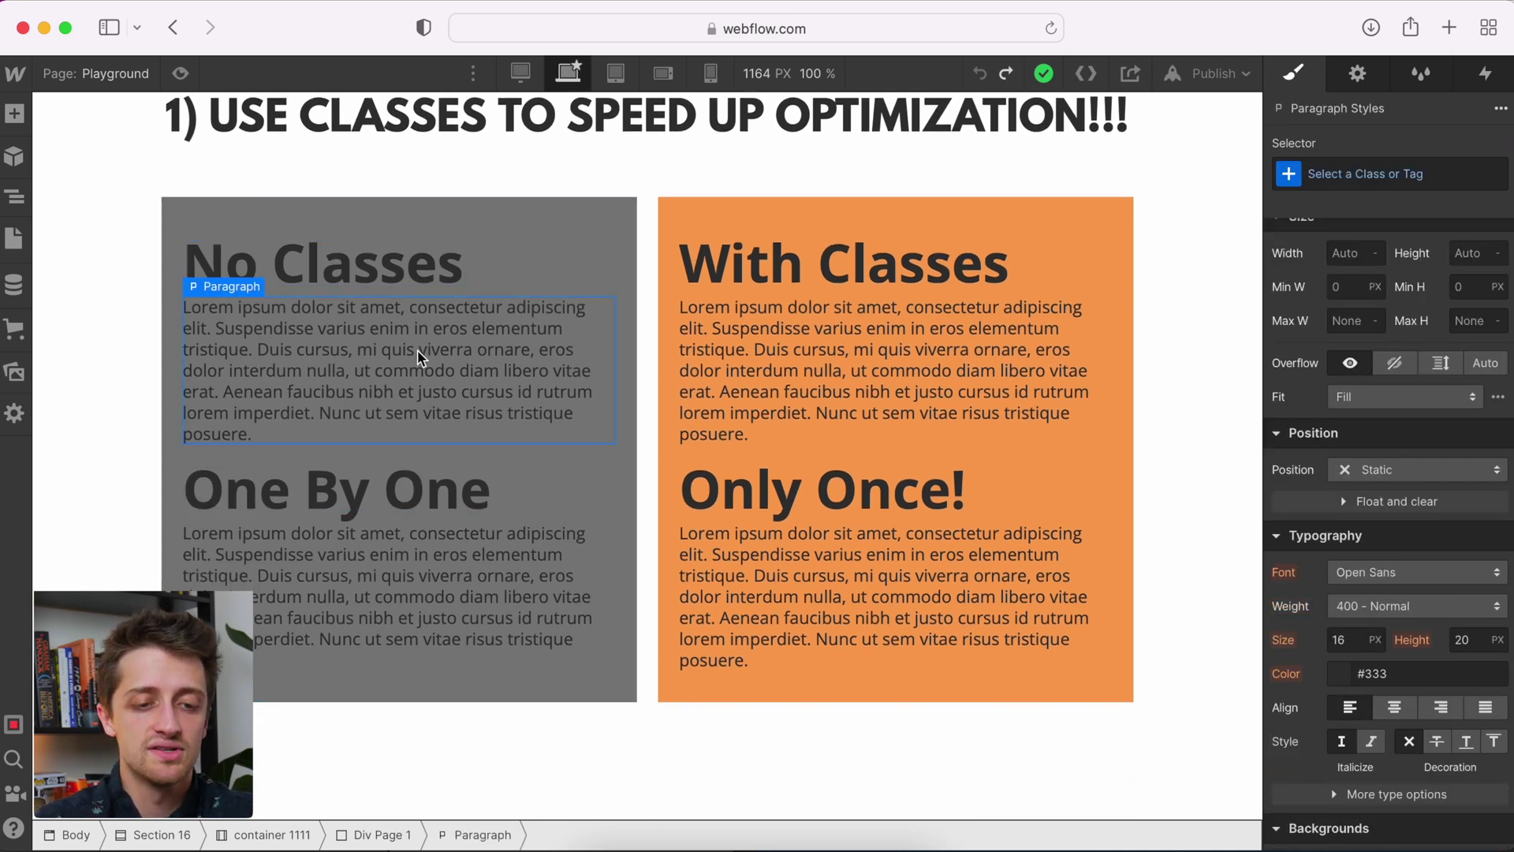
pyautogui.click(366, 561)
pyautogui.click(381, 392)
# Step: Inspect the shared classes of the With Classes and Only Once! text, then switch to 320 px Mobile Portrait
pyautogui.click(868, 591)
pyautogui.click(1090, 222)
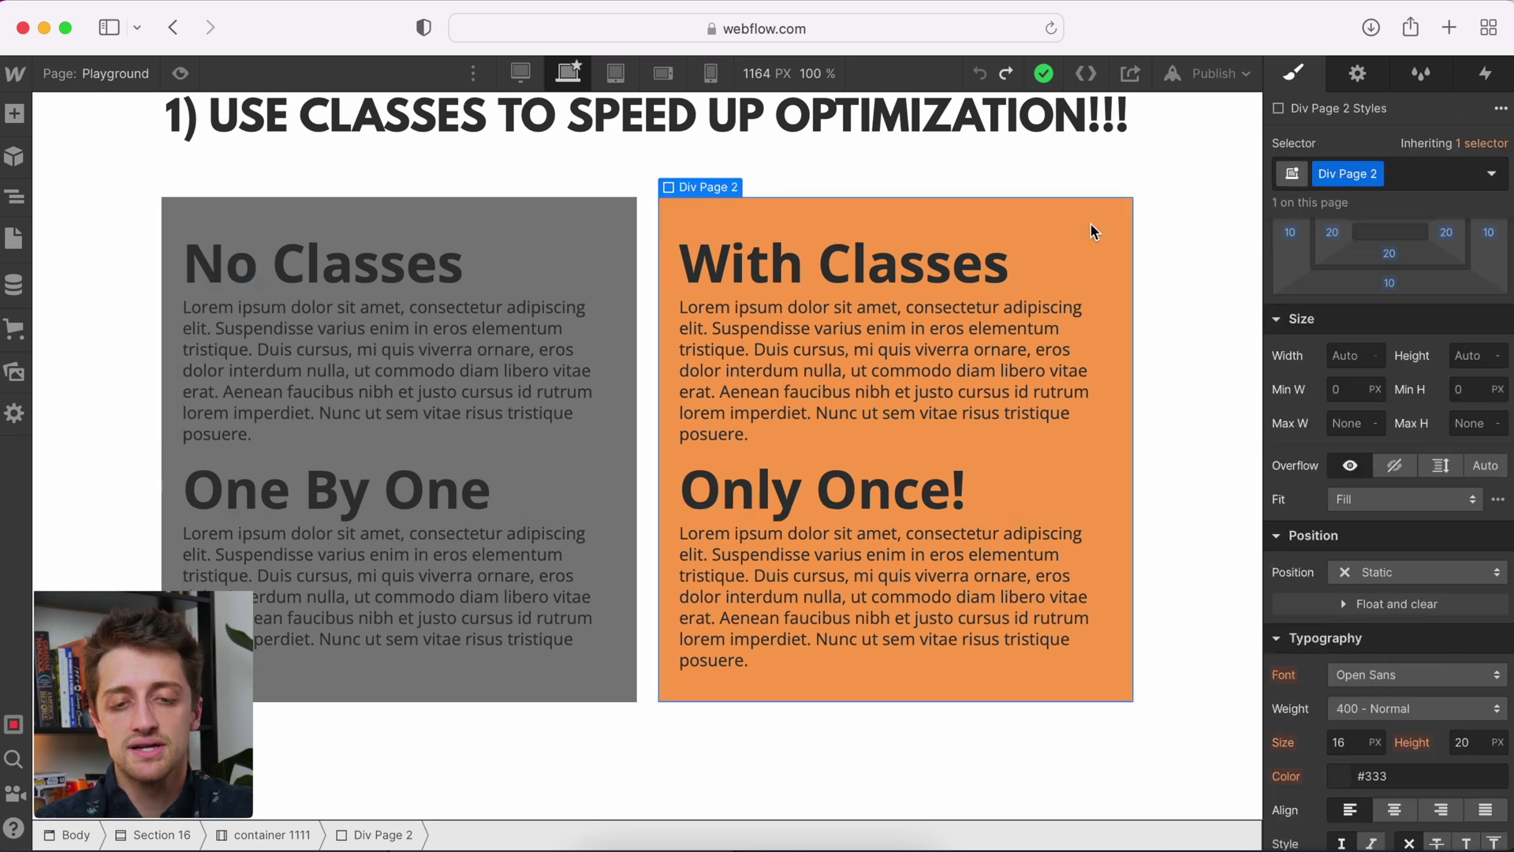
pyautogui.click(1086, 263)
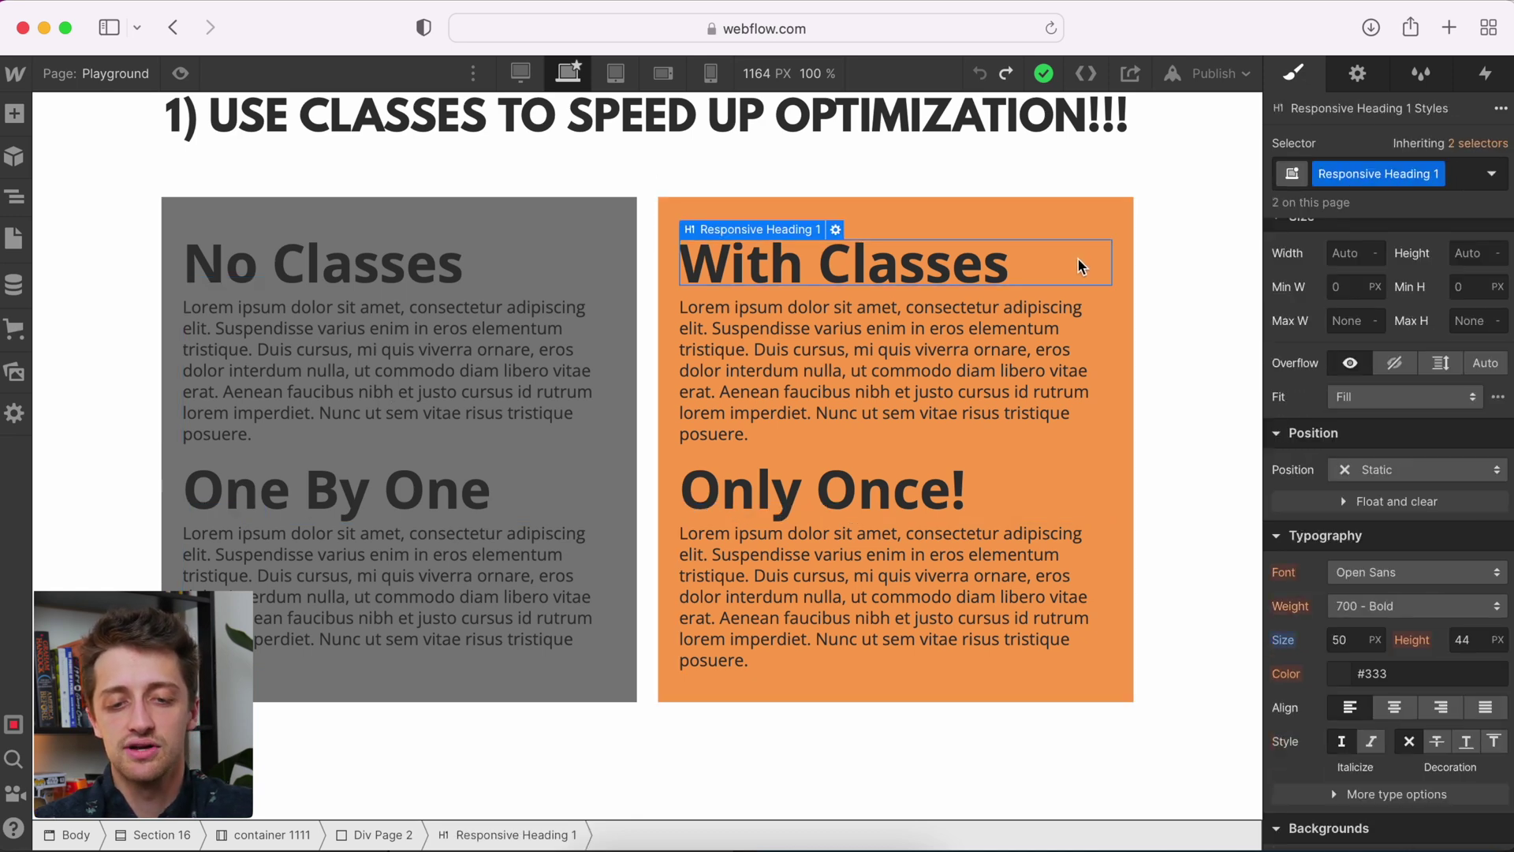
pyautogui.click(1000, 507)
pyautogui.click(1006, 361)
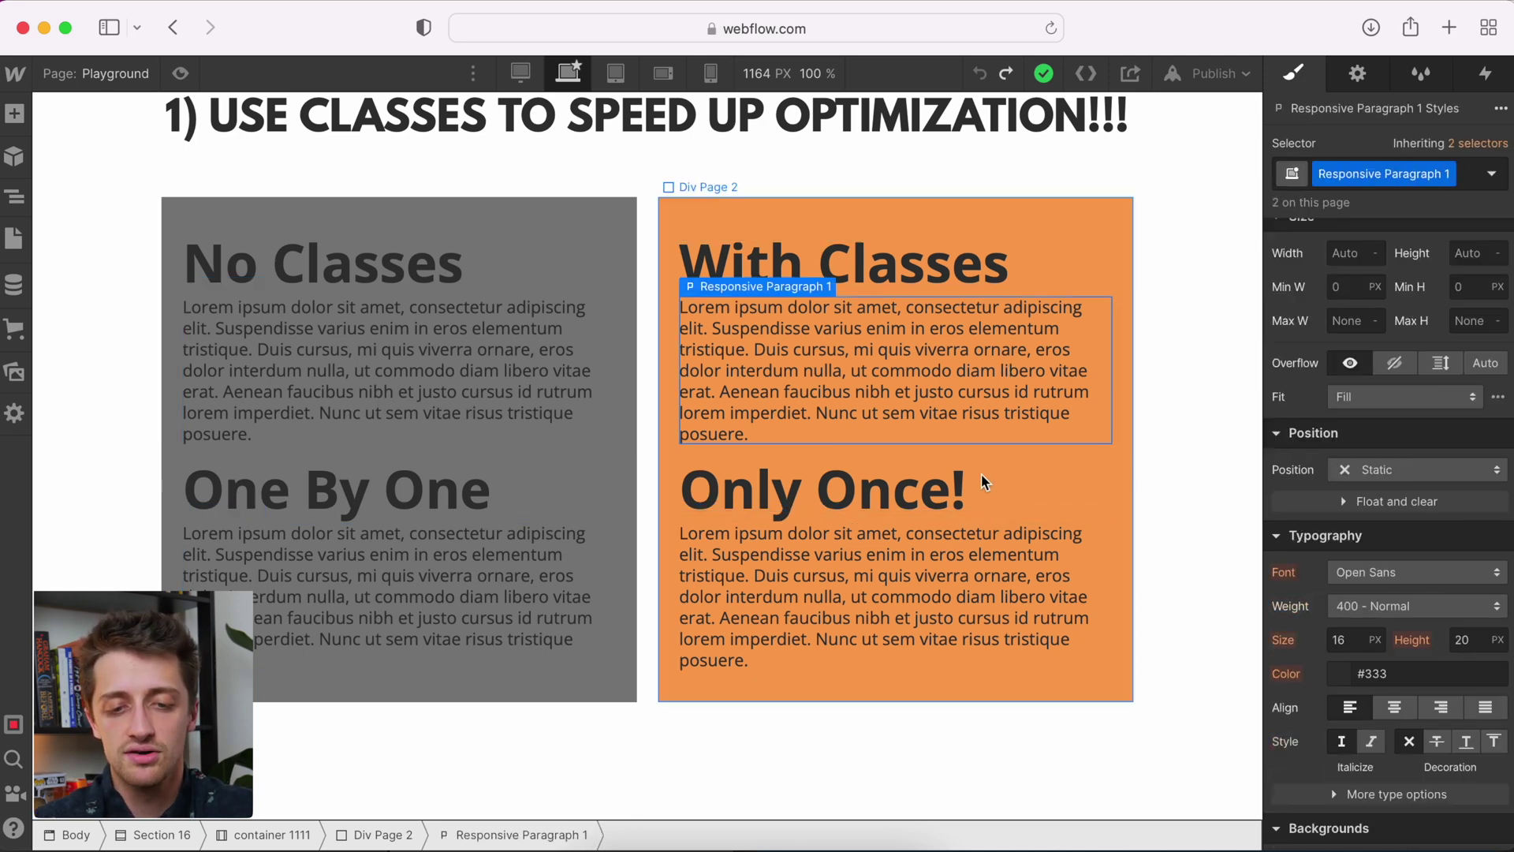
pyautogui.click(979, 554)
pyautogui.click(992, 375)
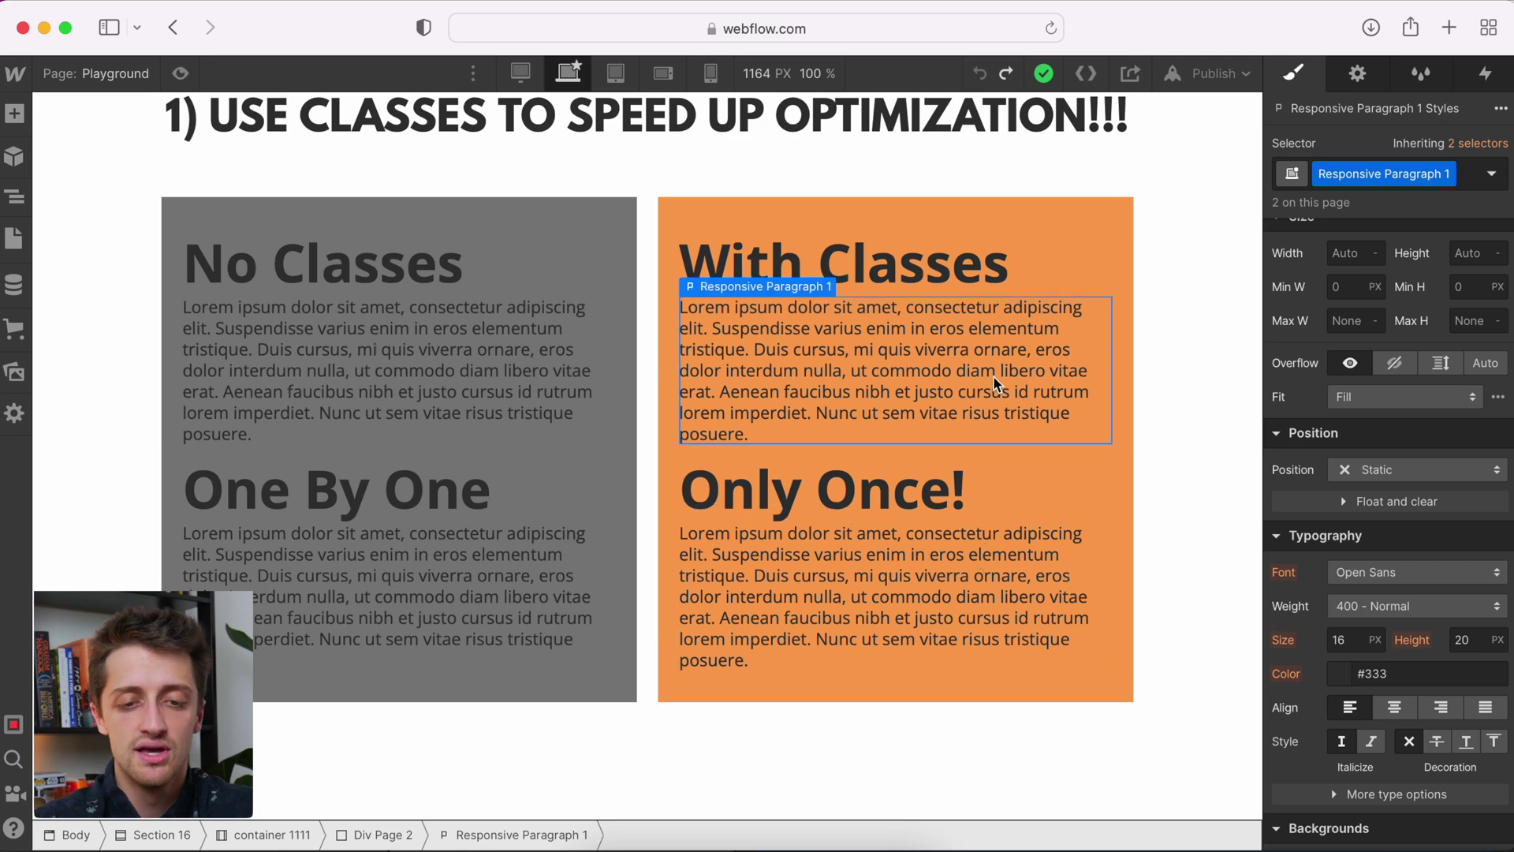
pyautogui.scroll(2, 992, 375)
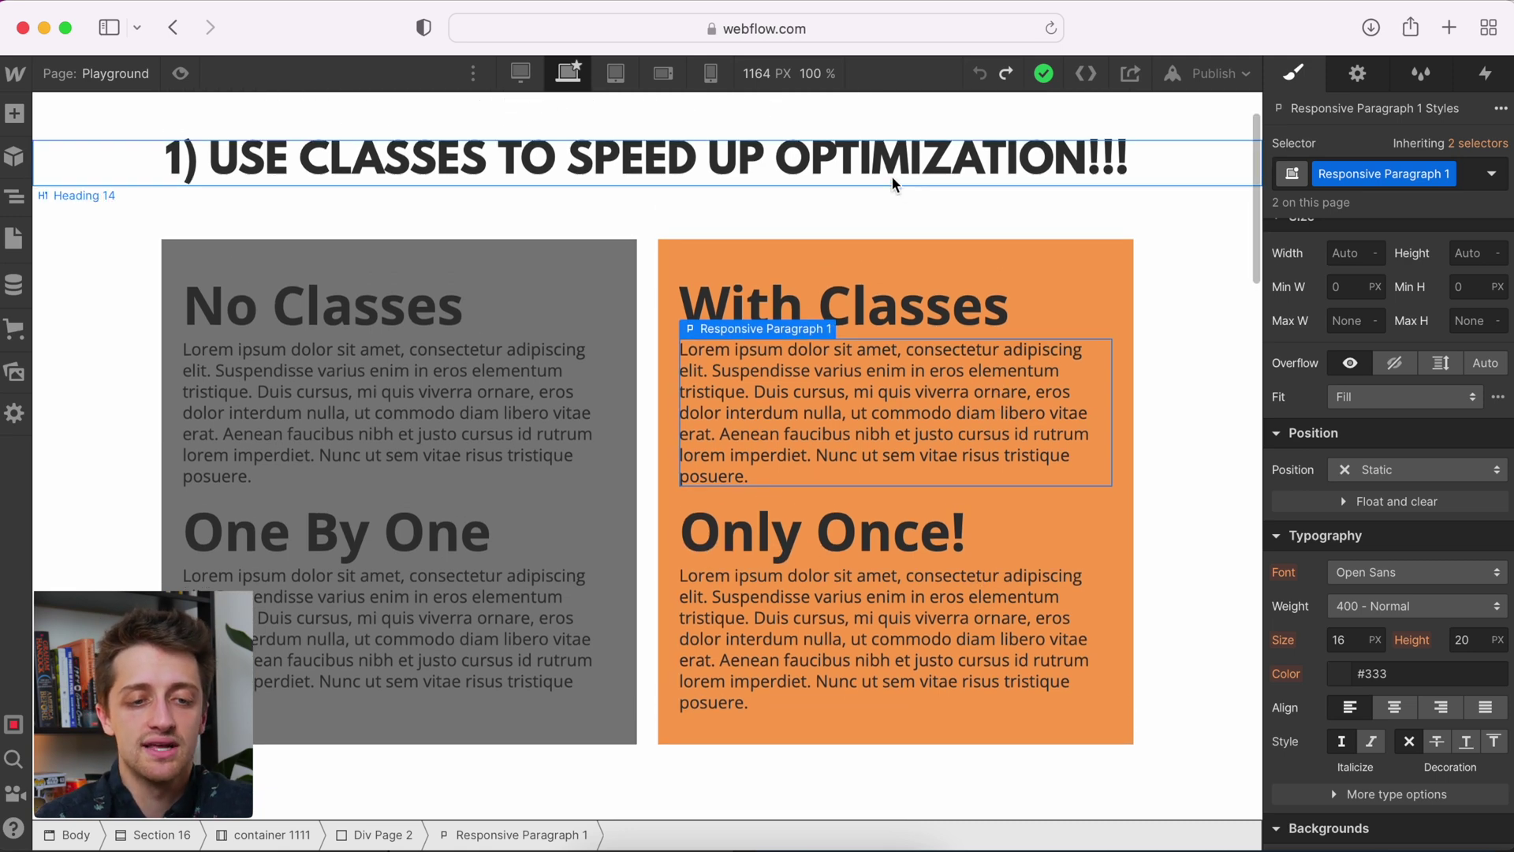
pyautogui.click(718, 77)
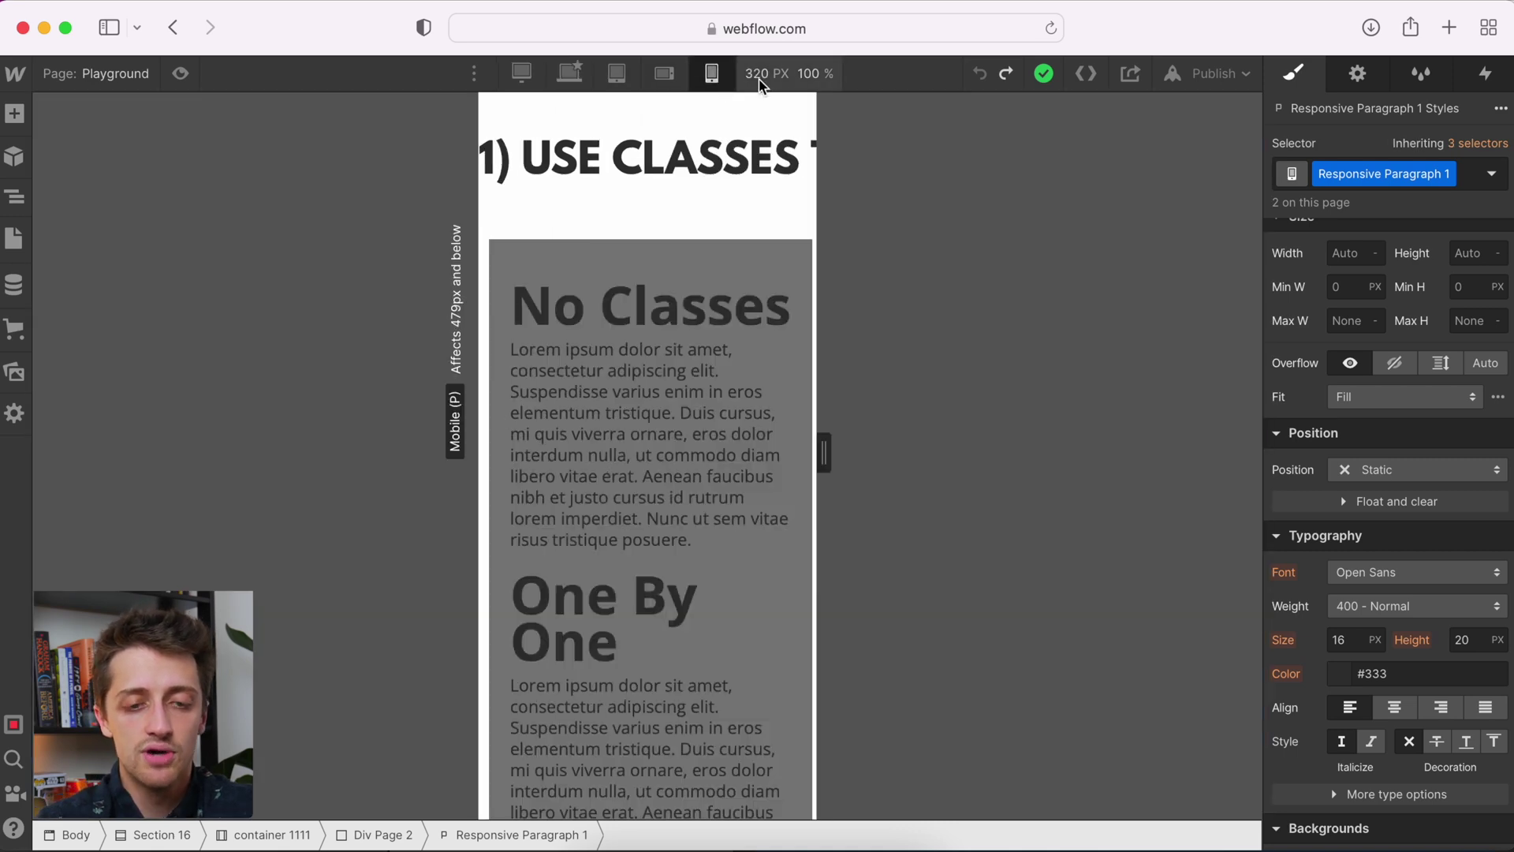
# Step: On mobile, set the No Classes heading to 30 px and its paragraph to 14 px
pyautogui.click(694, 305)
pyautogui.scroll(-2, 694, 305)
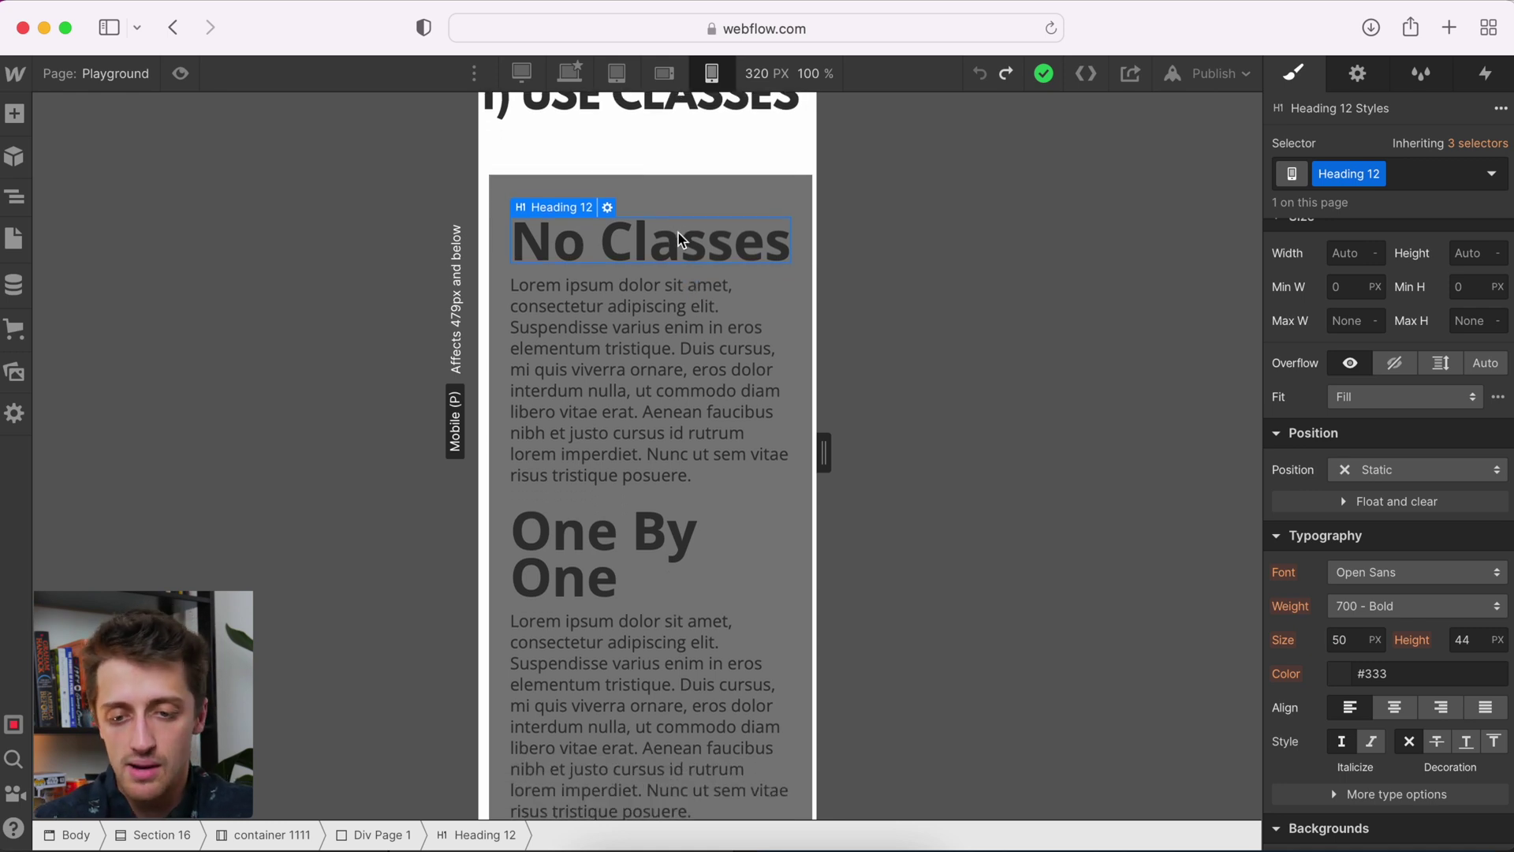
pyautogui.click(1351, 638)
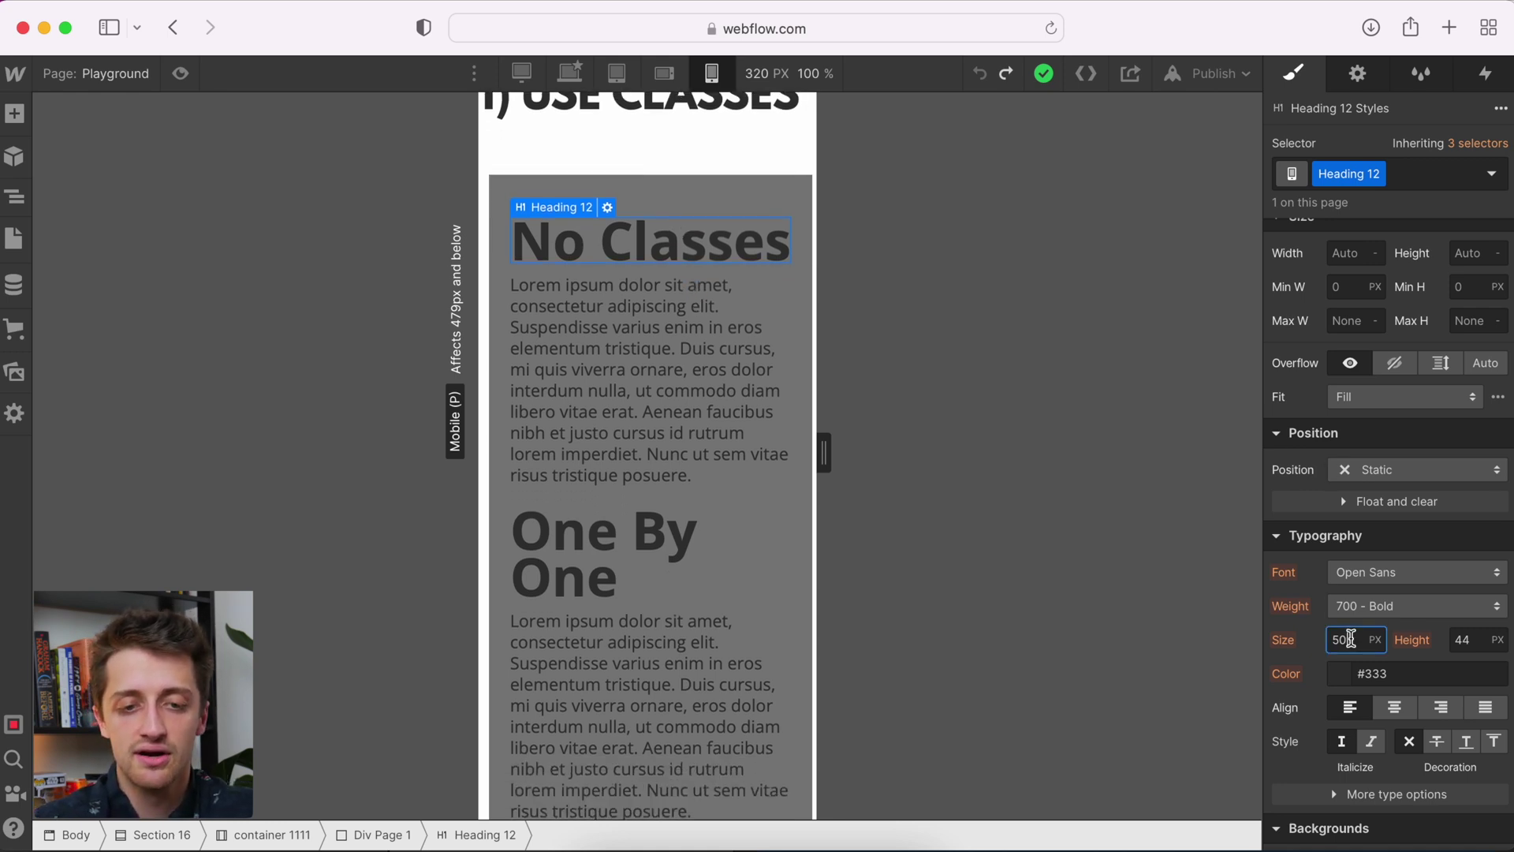
pyautogui.press('BackSpace')
pyautogui.press('BackSpace')
pyautogui.write('30')
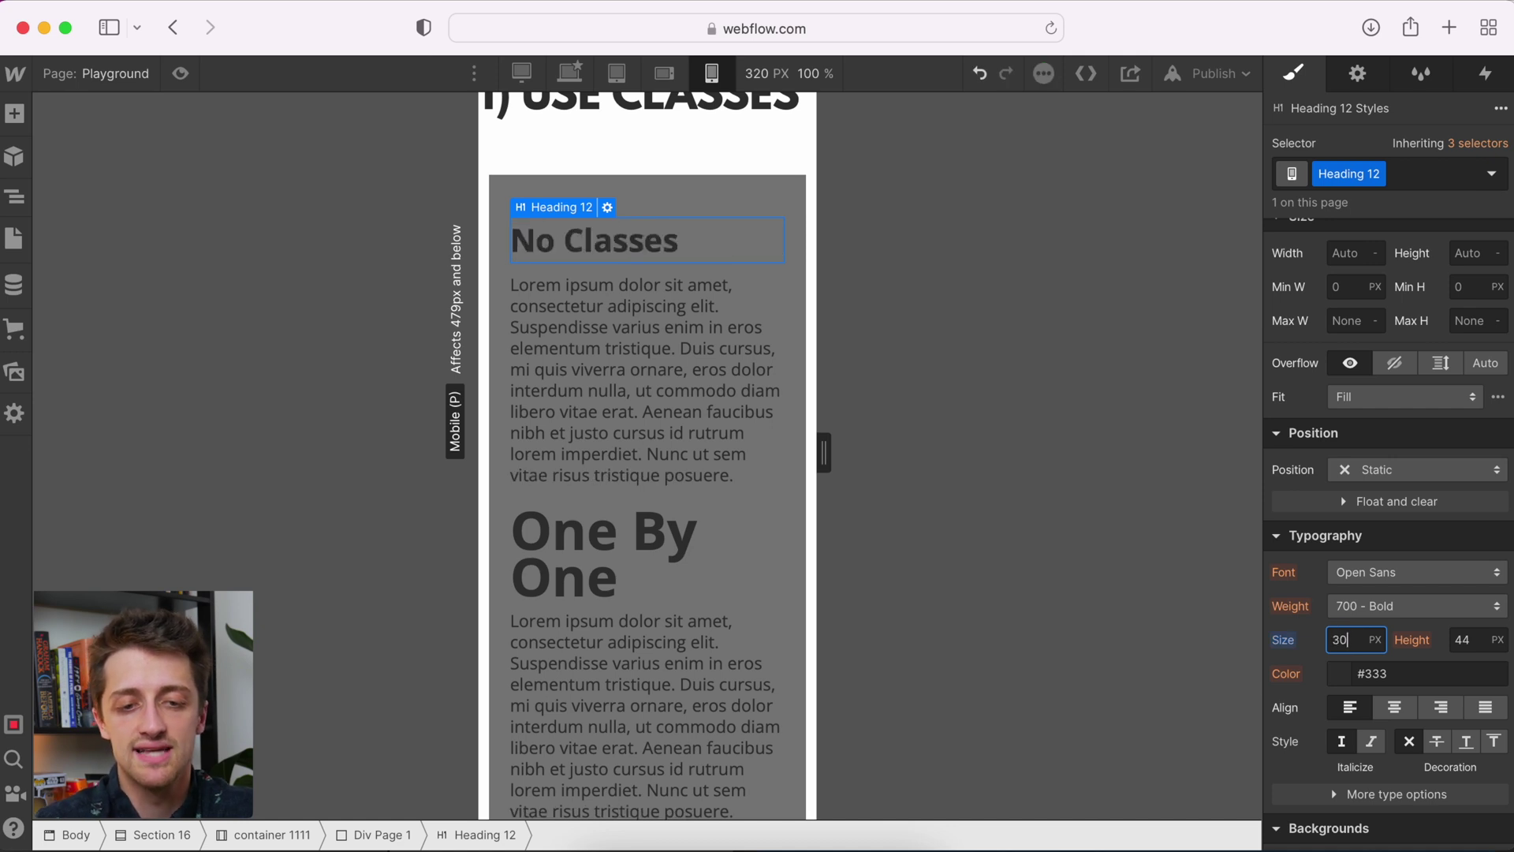
pyautogui.click(731, 400)
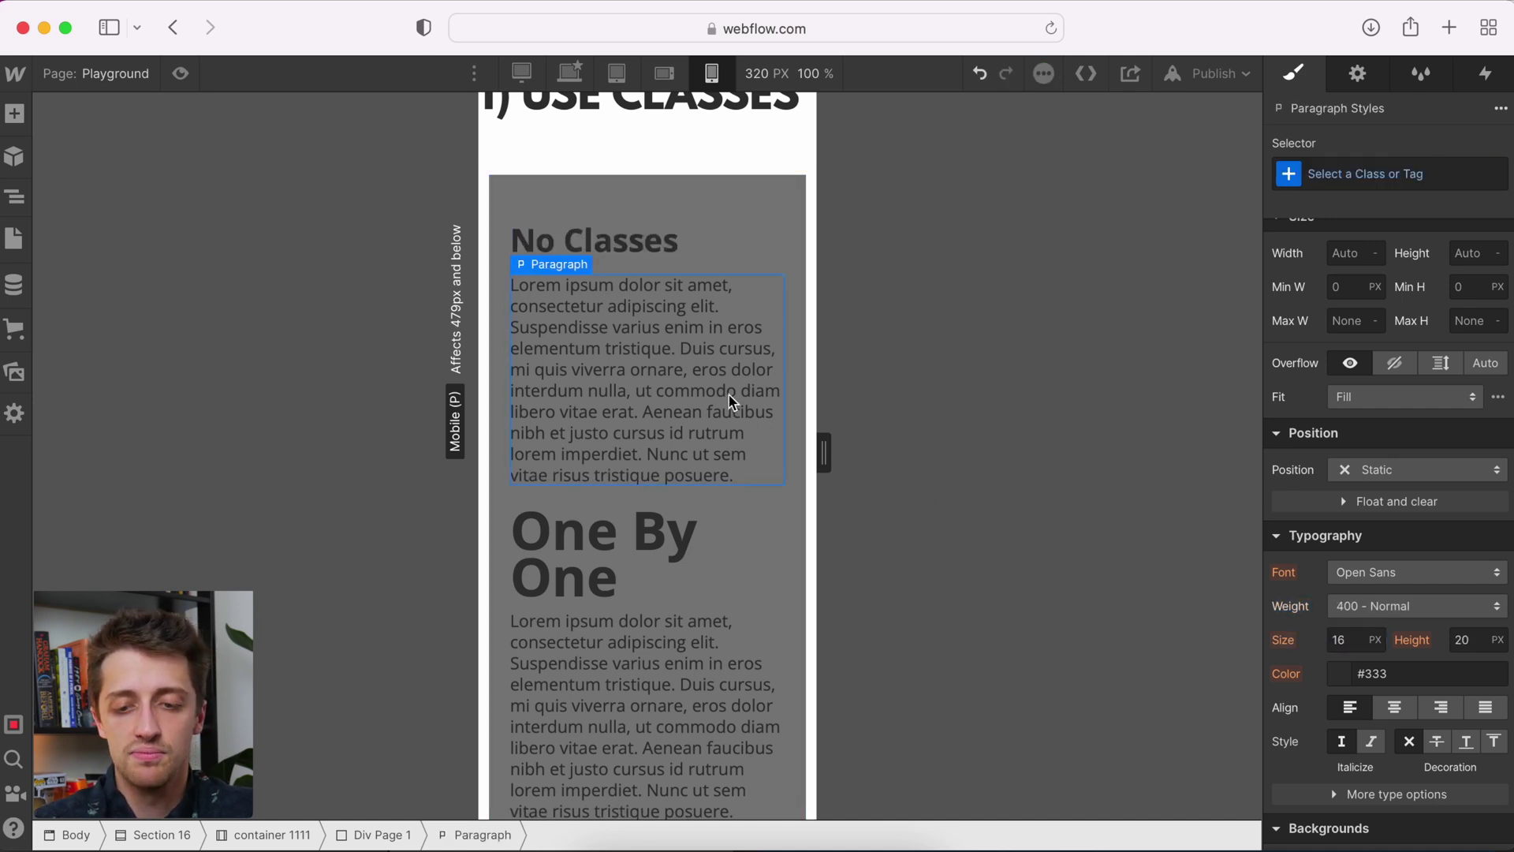
pyautogui.click(1349, 640)
pyautogui.press('BackSpace')
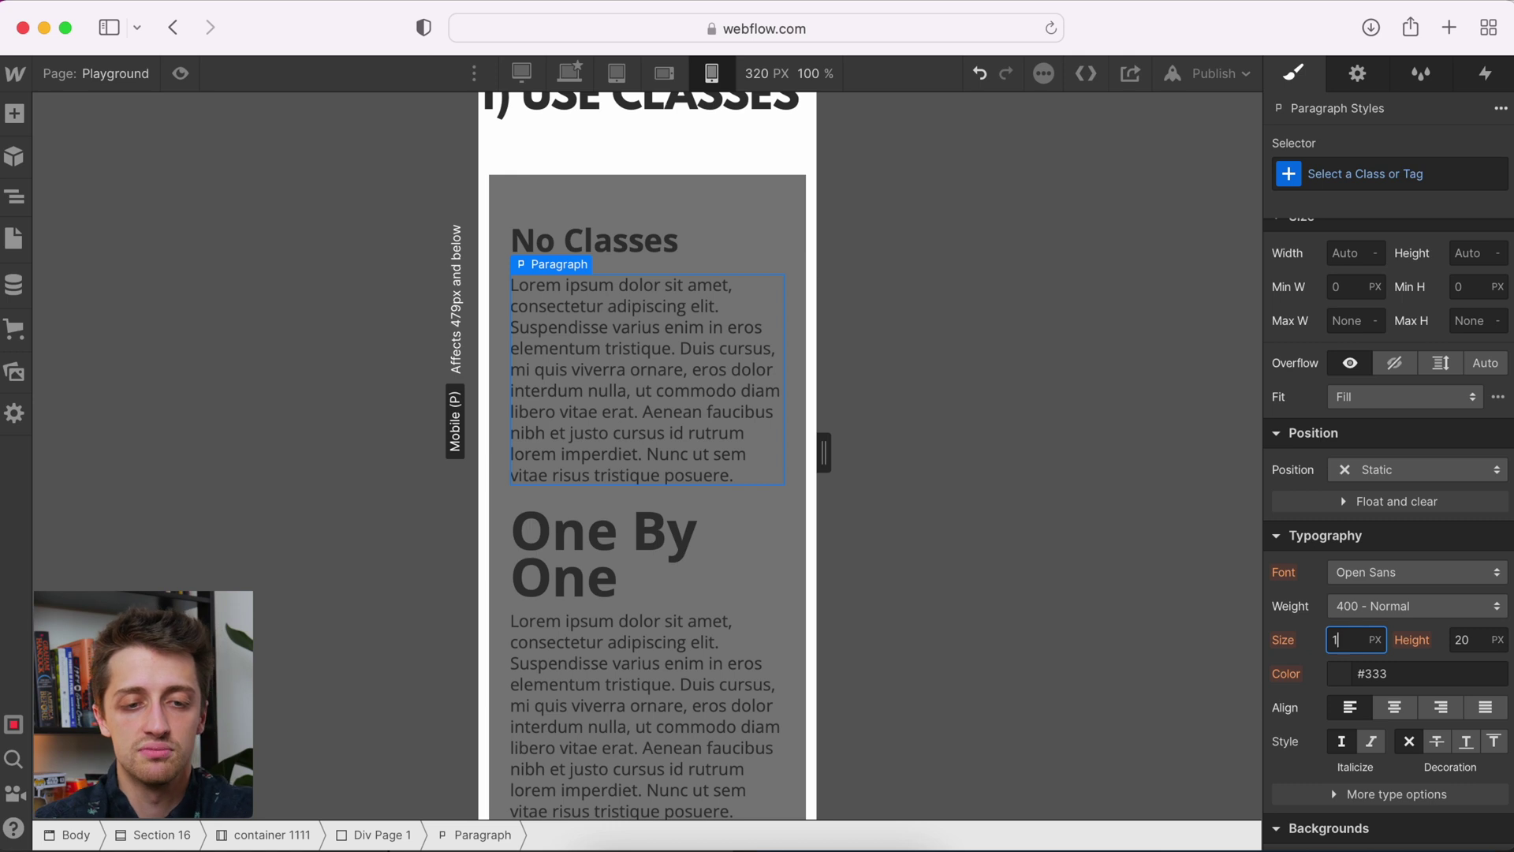
pyautogui.press('Return')
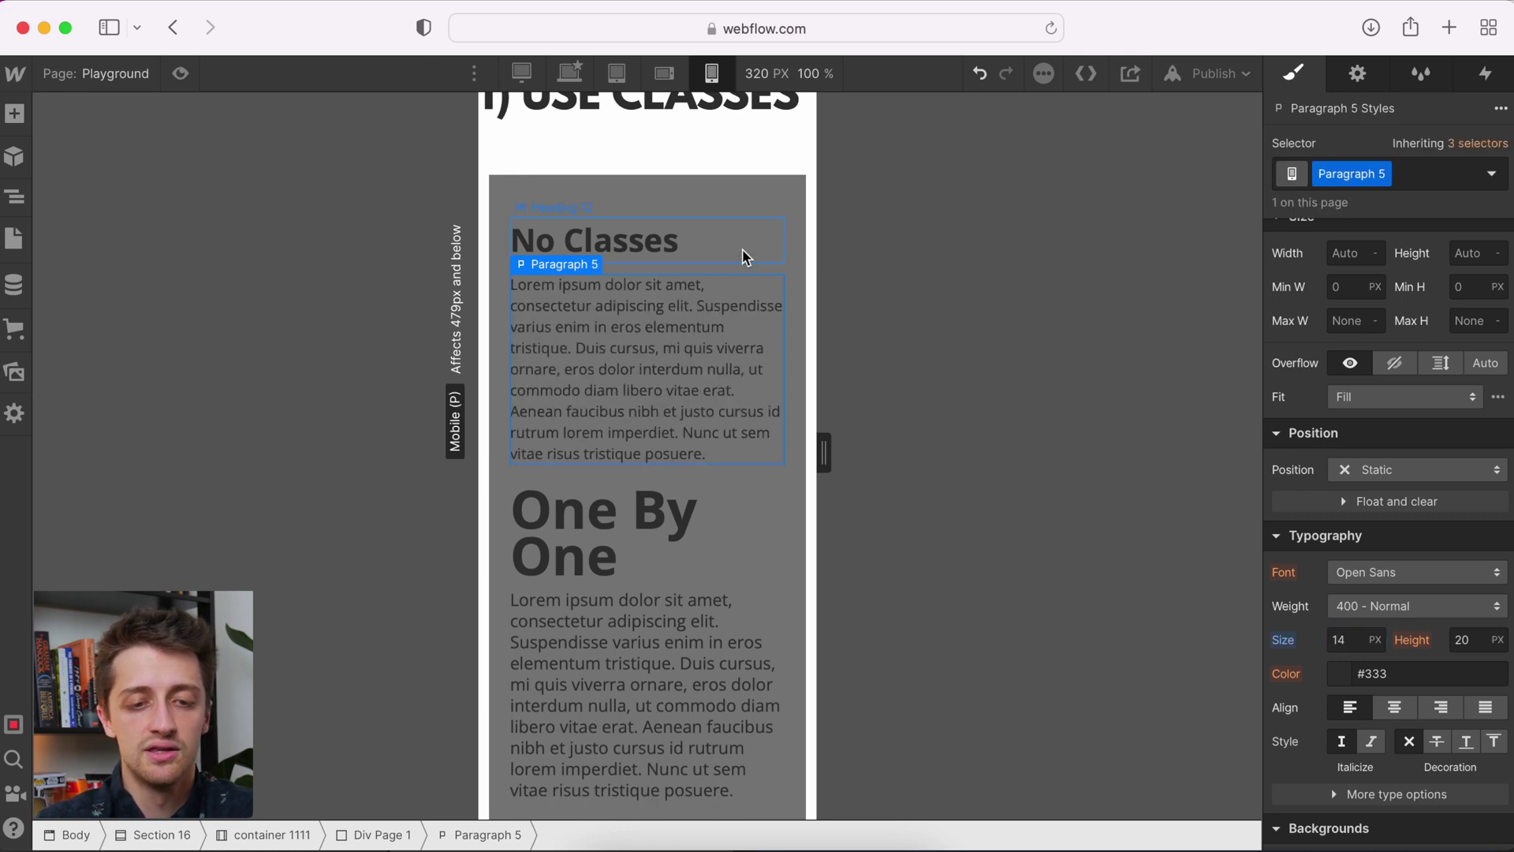
# Step: Set the One By One heading's font size to 30 px on mobile
pyautogui.click(741, 249)
pyautogui.scroll(-1, 736, 316)
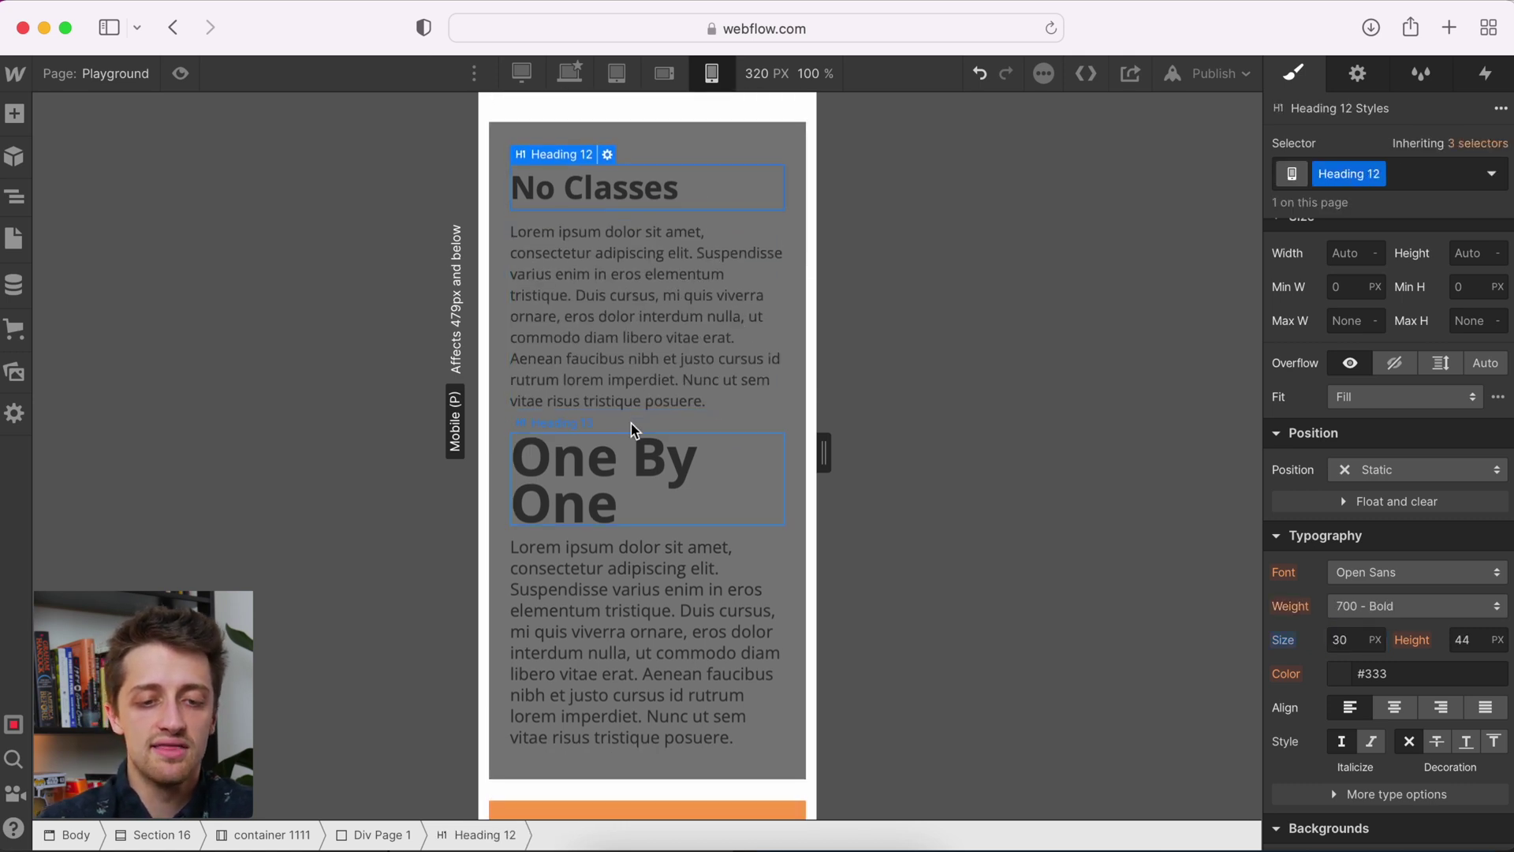
pyautogui.click(661, 595)
pyautogui.click(669, 492)
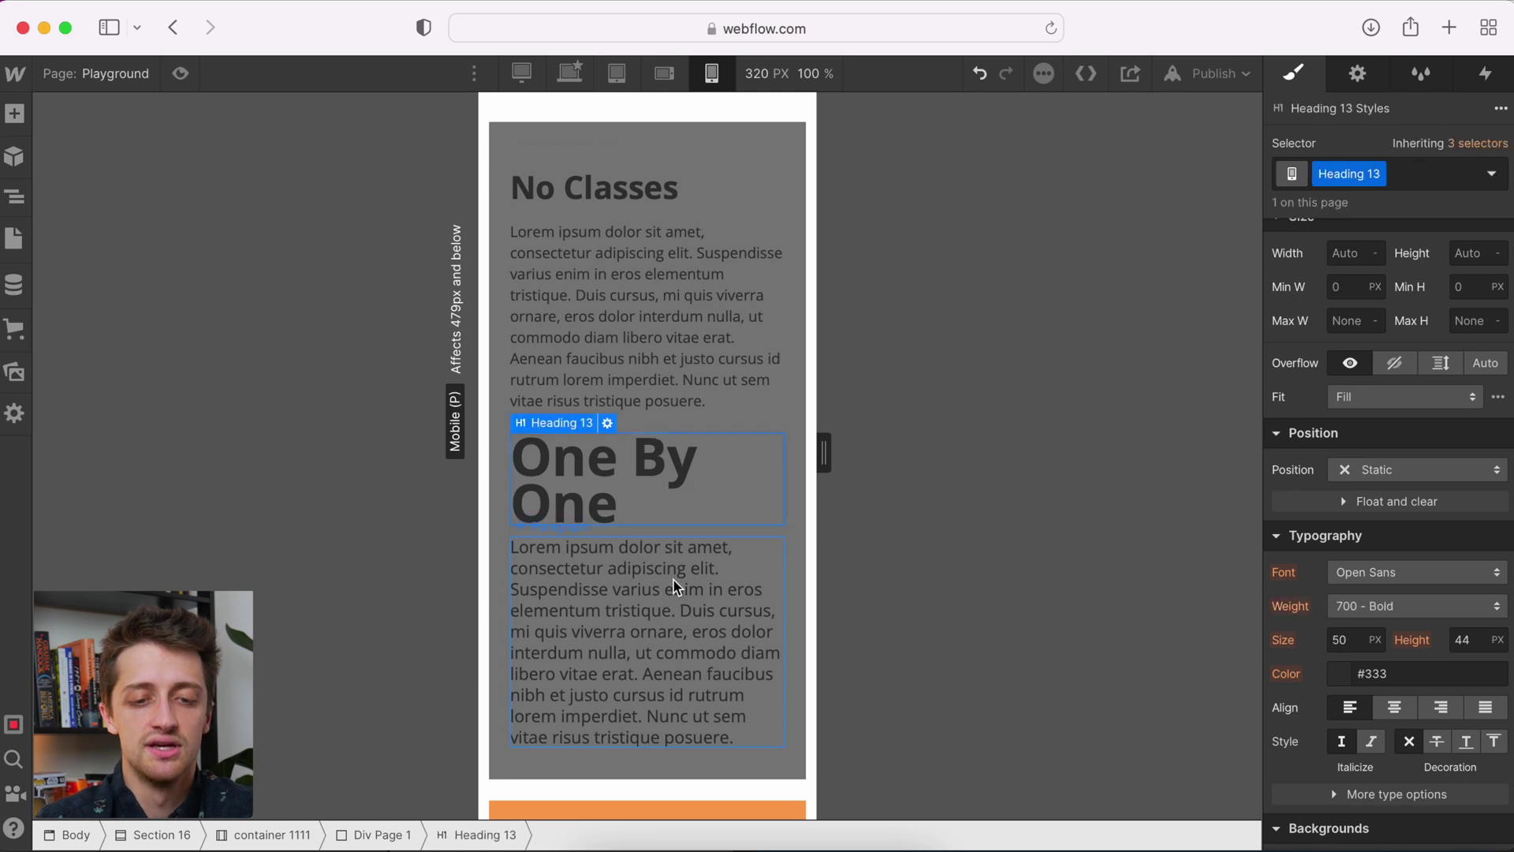
pyautogui.click(673, 580)
pyautogui.click(686, 481)
pyautogui.click(1352, 640)
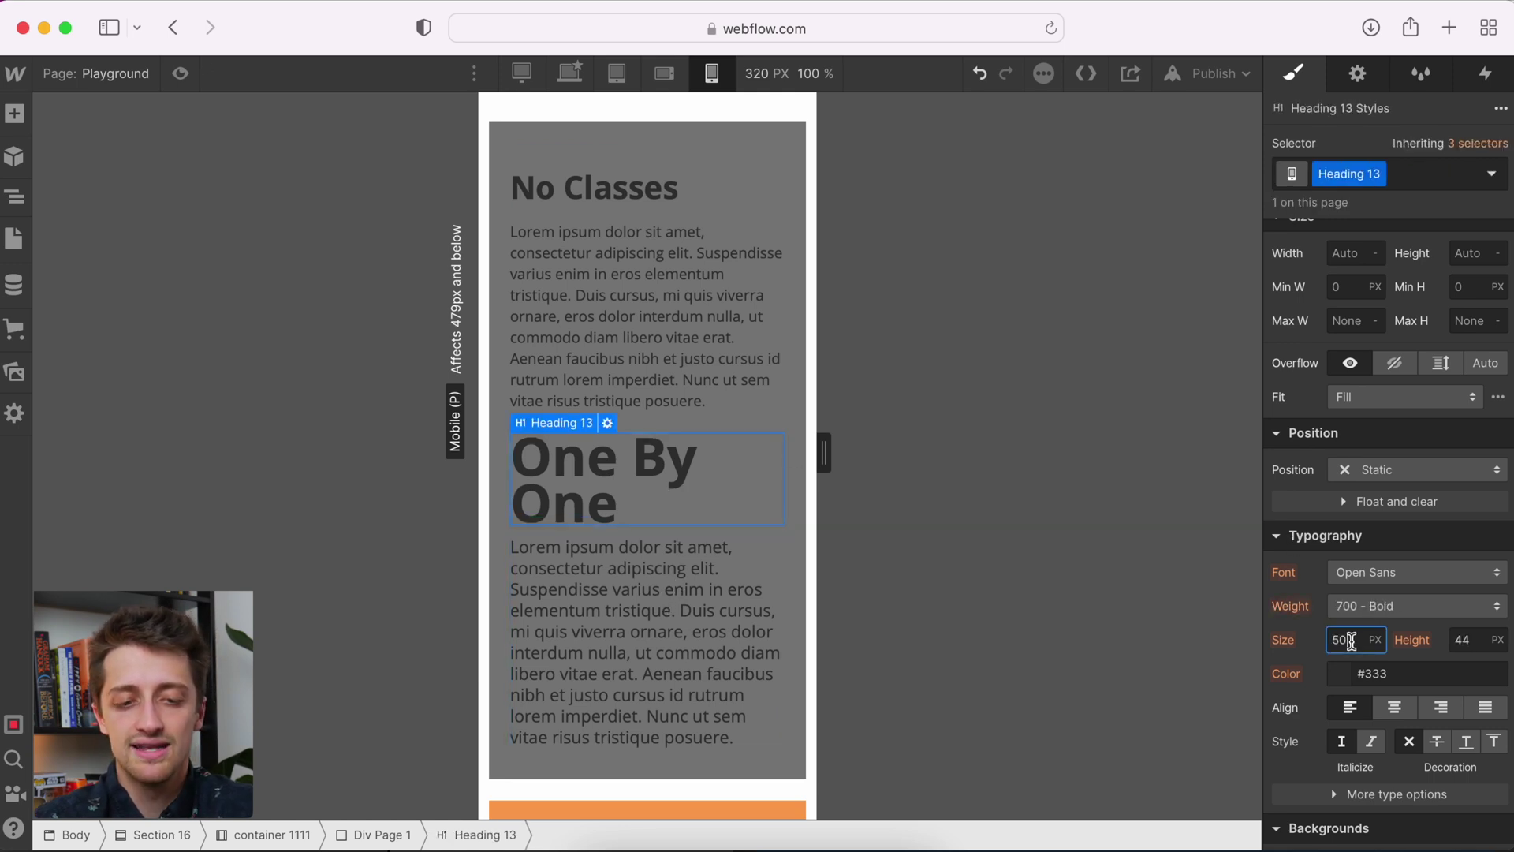
pyautogui.press('BackSpace')
pyautogui.press('BackSpace')
pyautogui.write('30')
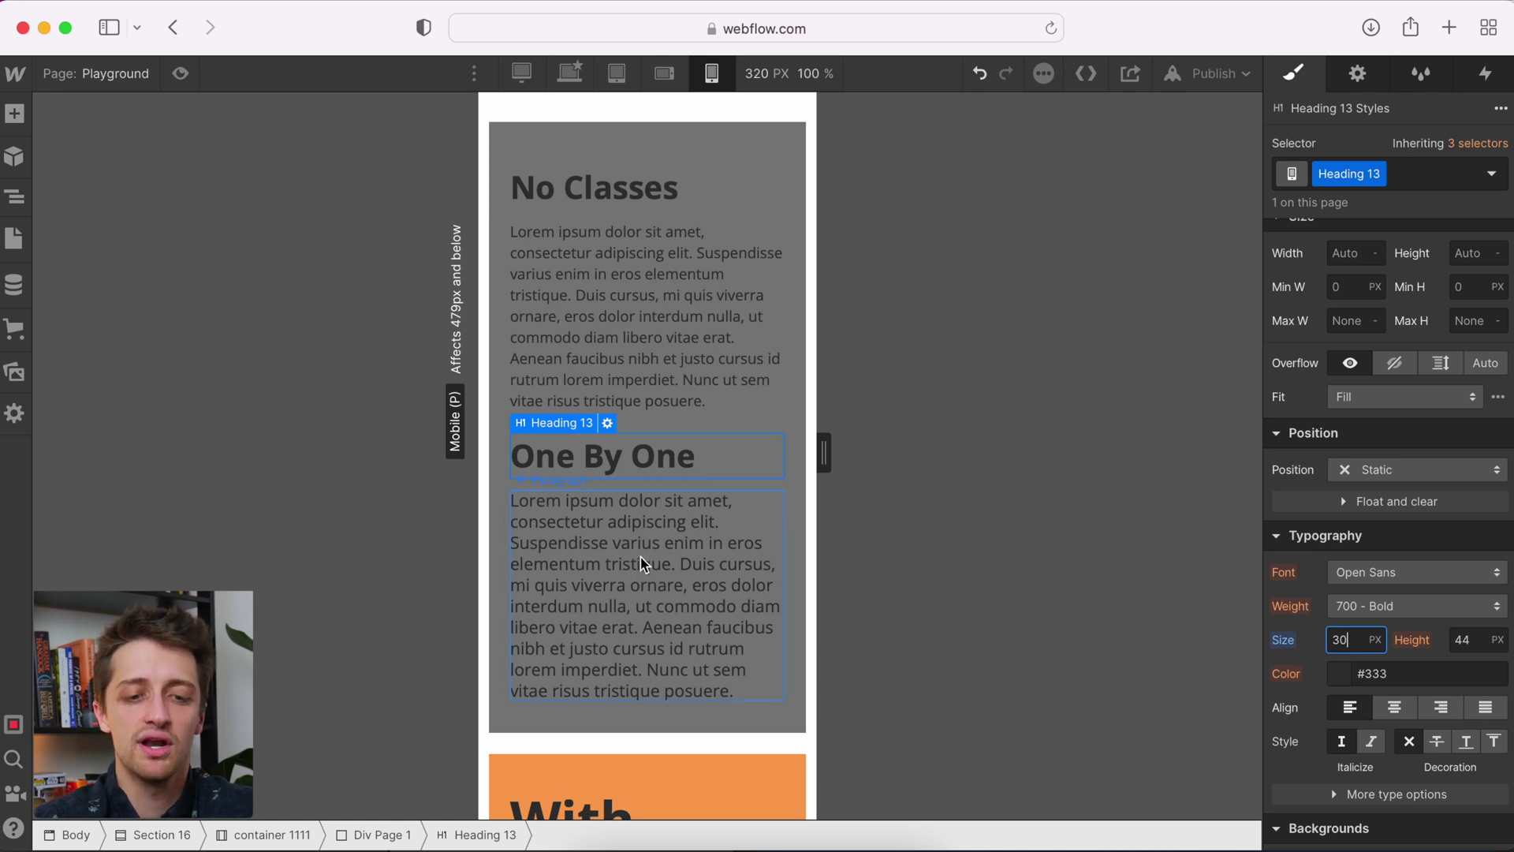
# Step: Set the One By One paragraph to 14 px and compare it with the No Classes paragraph
pyautogui.click(612, 560)
pyautogui.click(1358, 639)
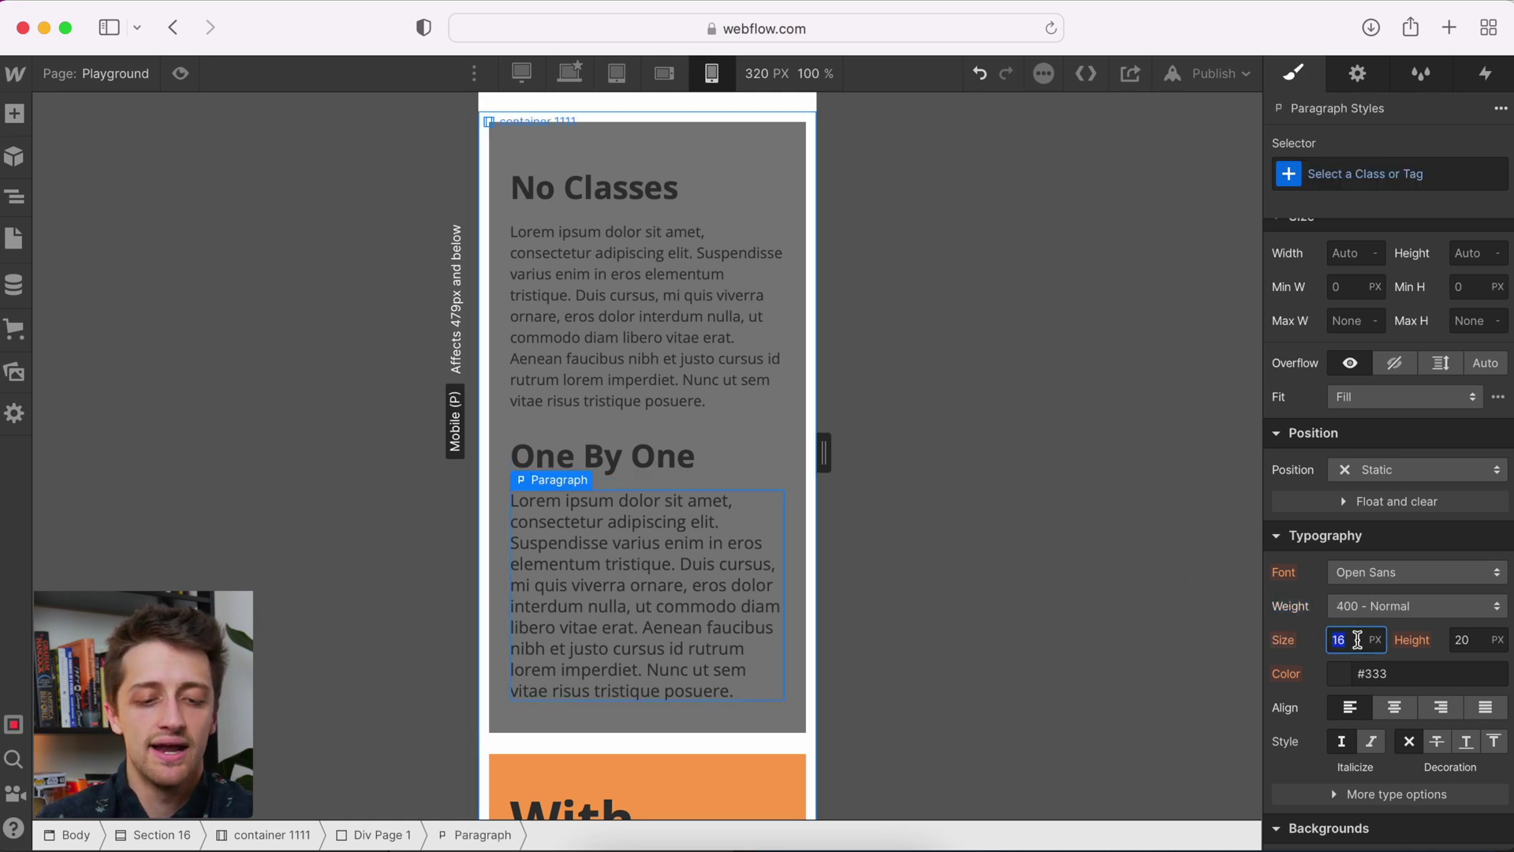
pyautogui.write('14')
pyautogui.press('Return')
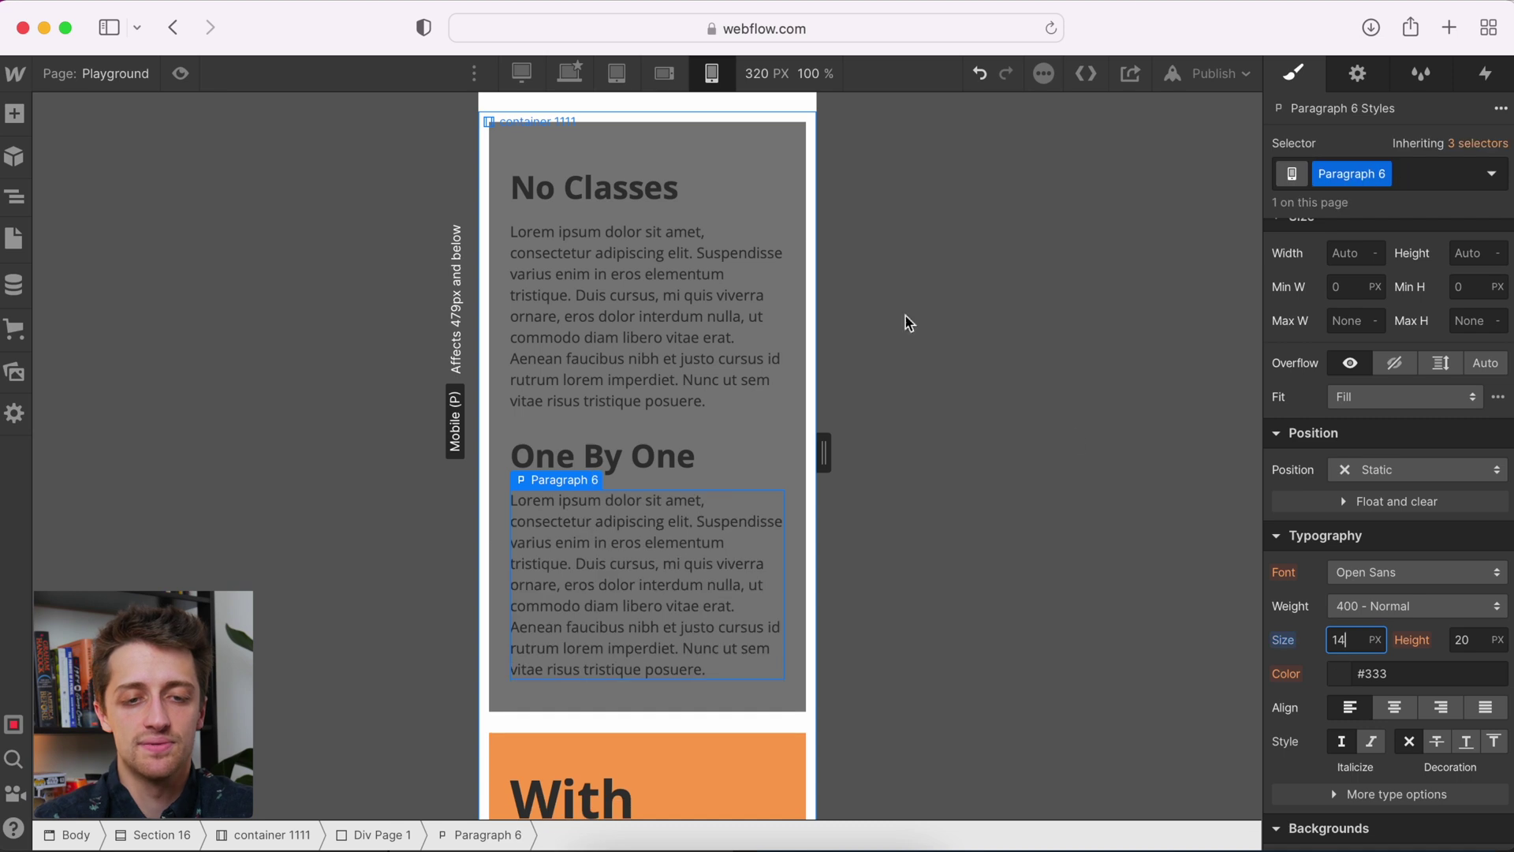
pyautogui.click(702, 288)
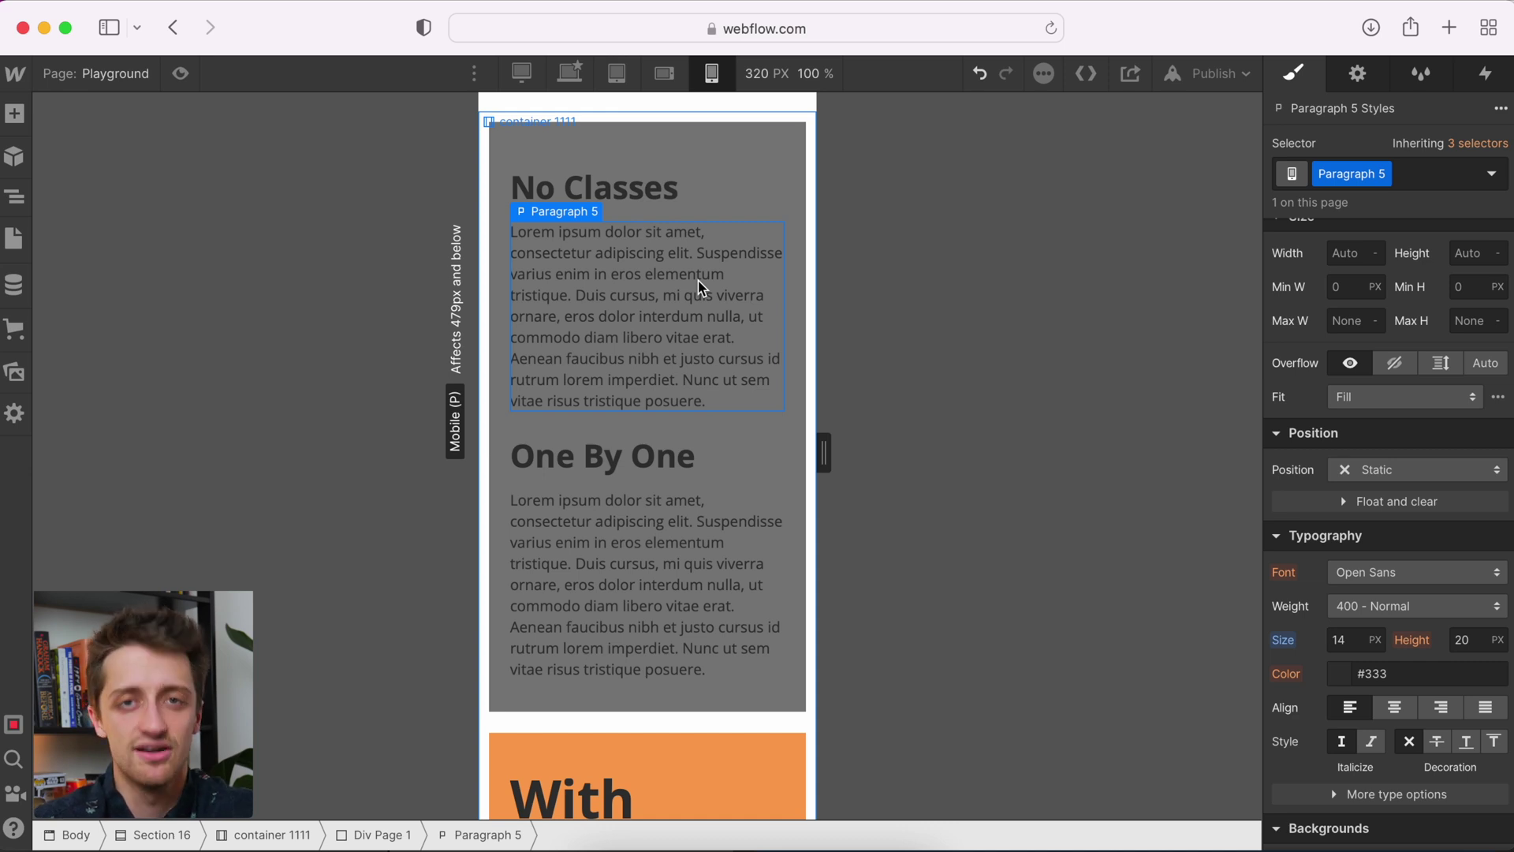
pyautogui.scroll(-10, 701, 288)
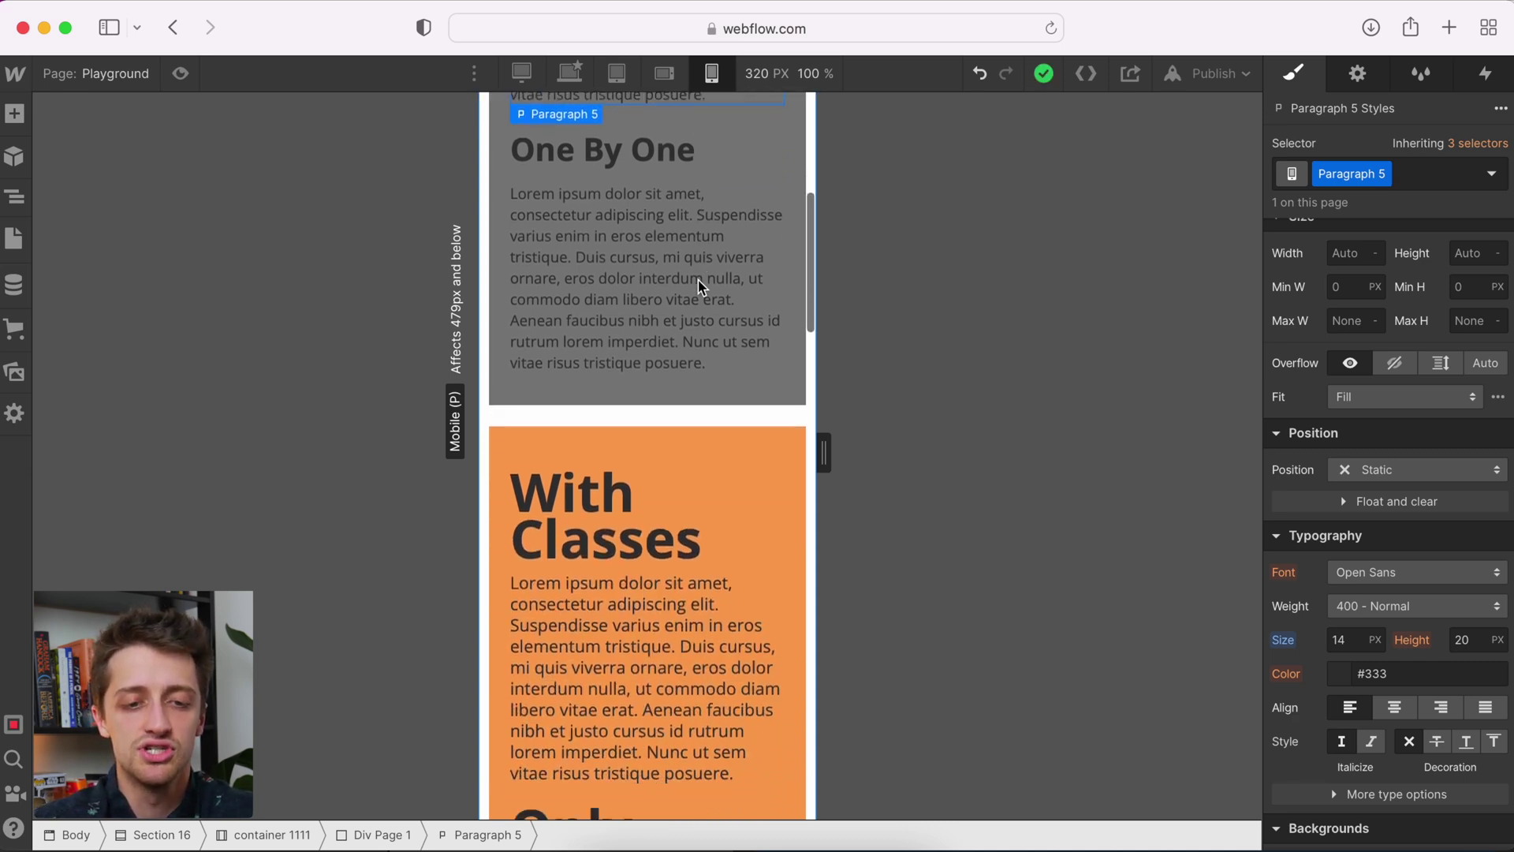
# Step: Set the shared With Classes heading class to 30 px, confirming the Only Once! heading matches
pyautogui.scroll(-2, 698, 248)
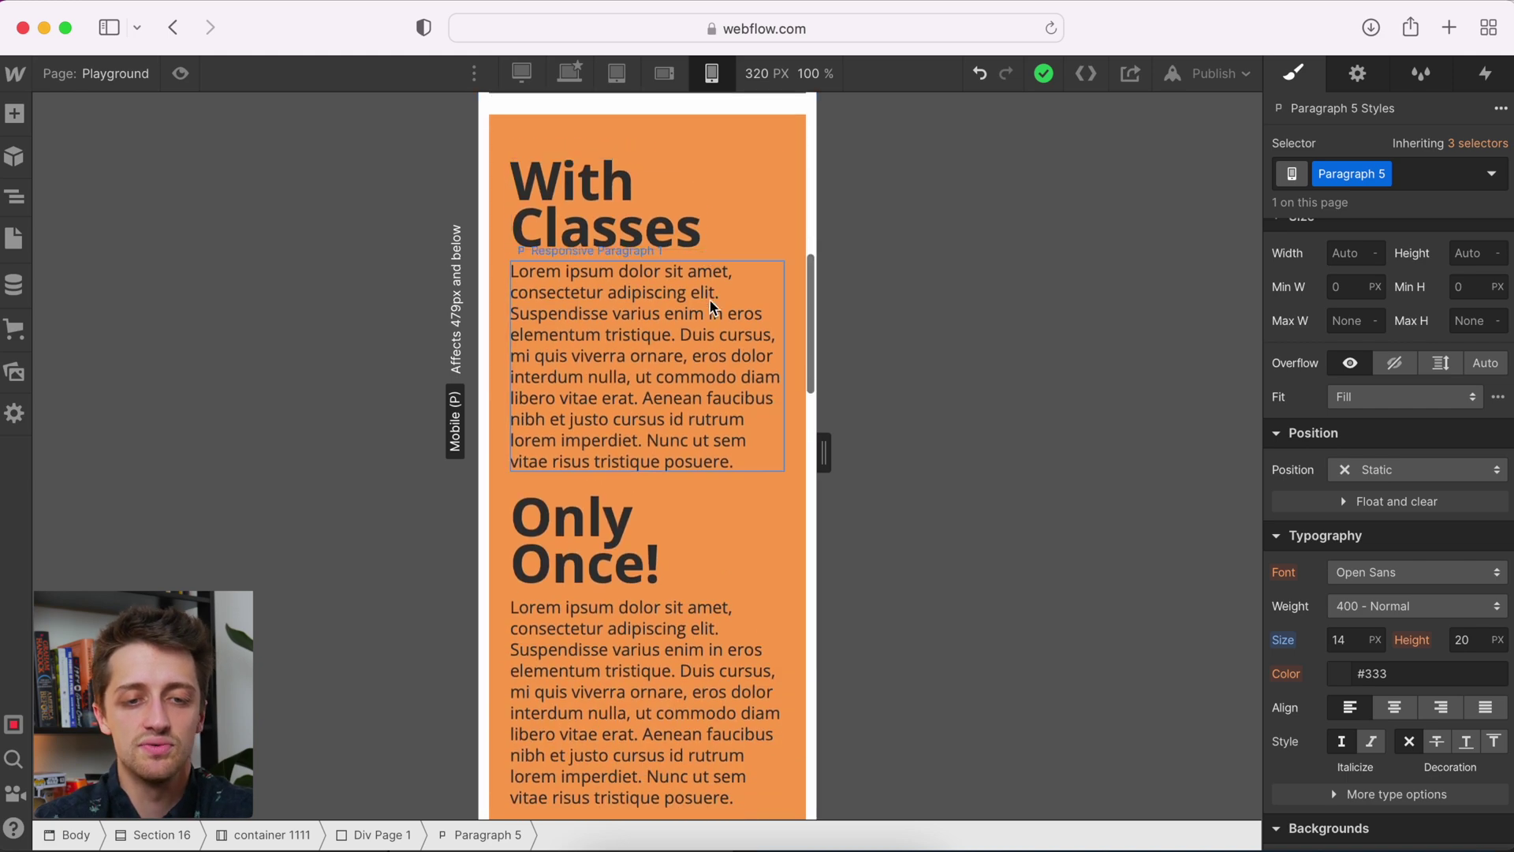
pyautogui.click(680, 197)
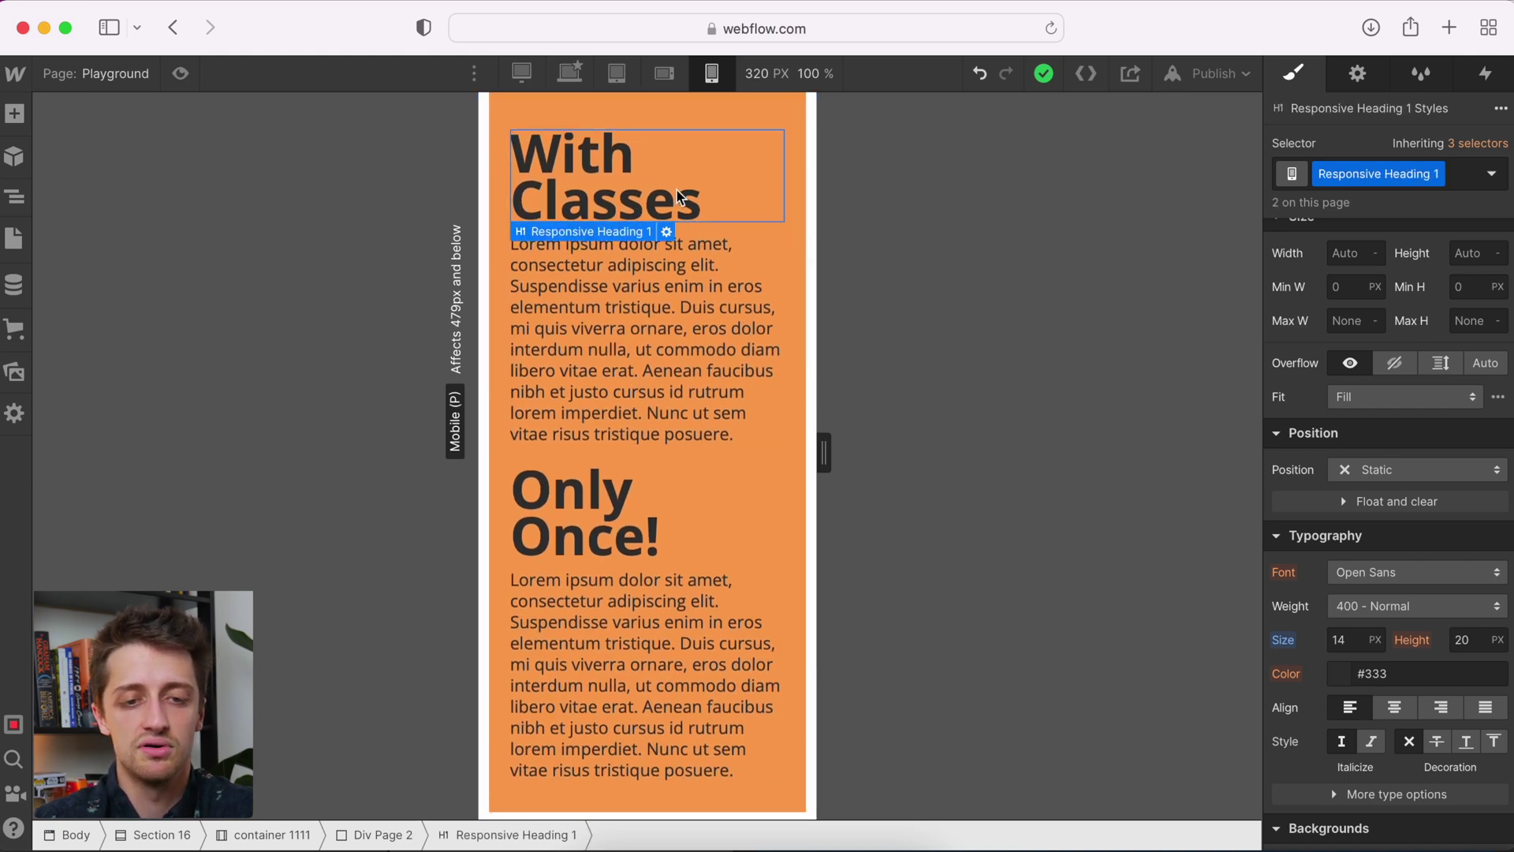
pyautogui.click(1355, 637)
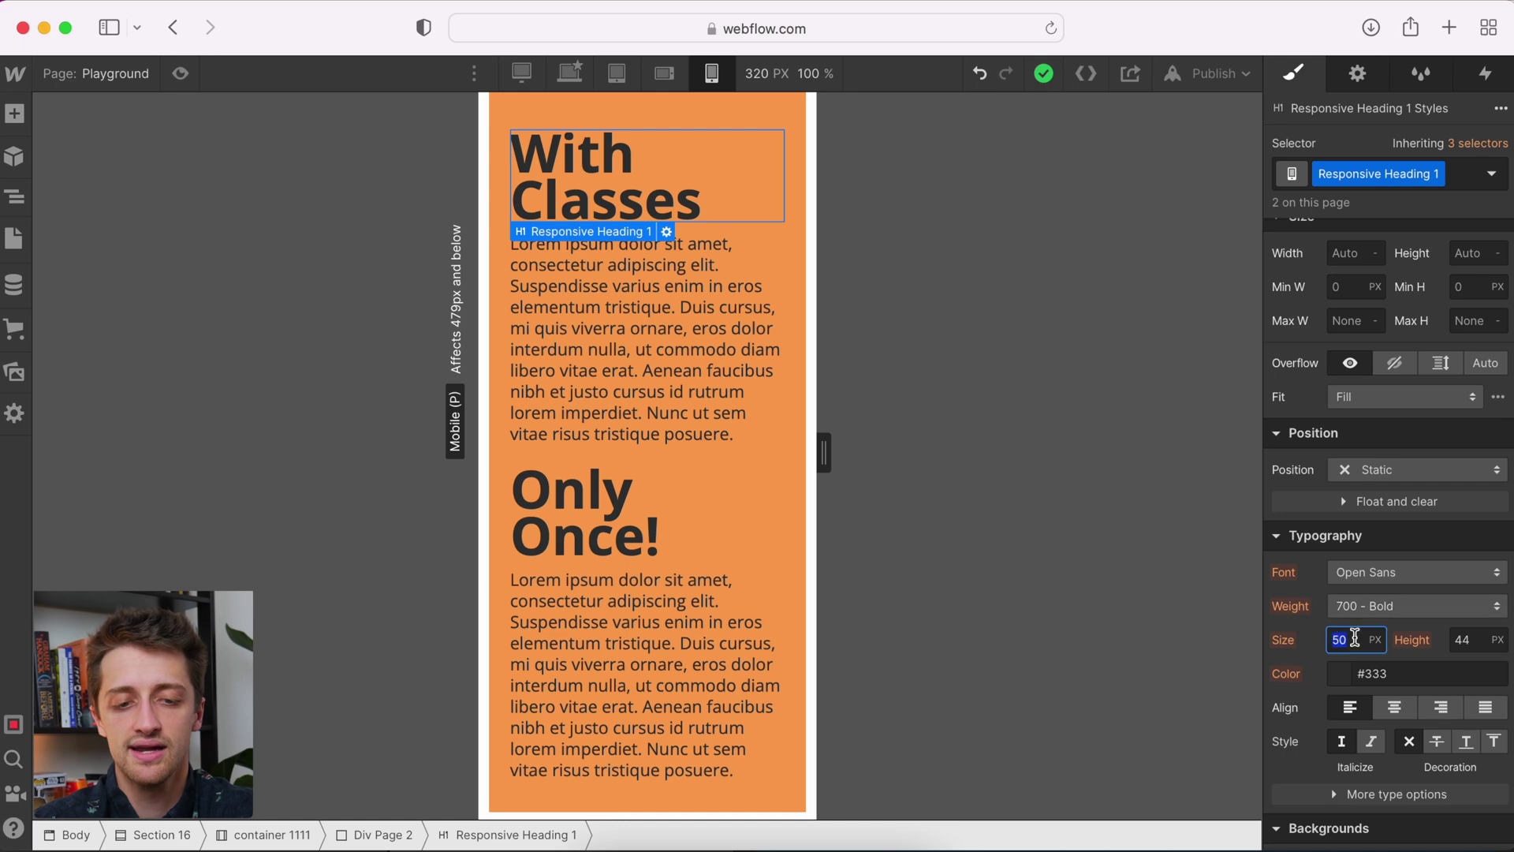
pyautogui.write('40')
pyautogui.hotkey('shift', 'Down')
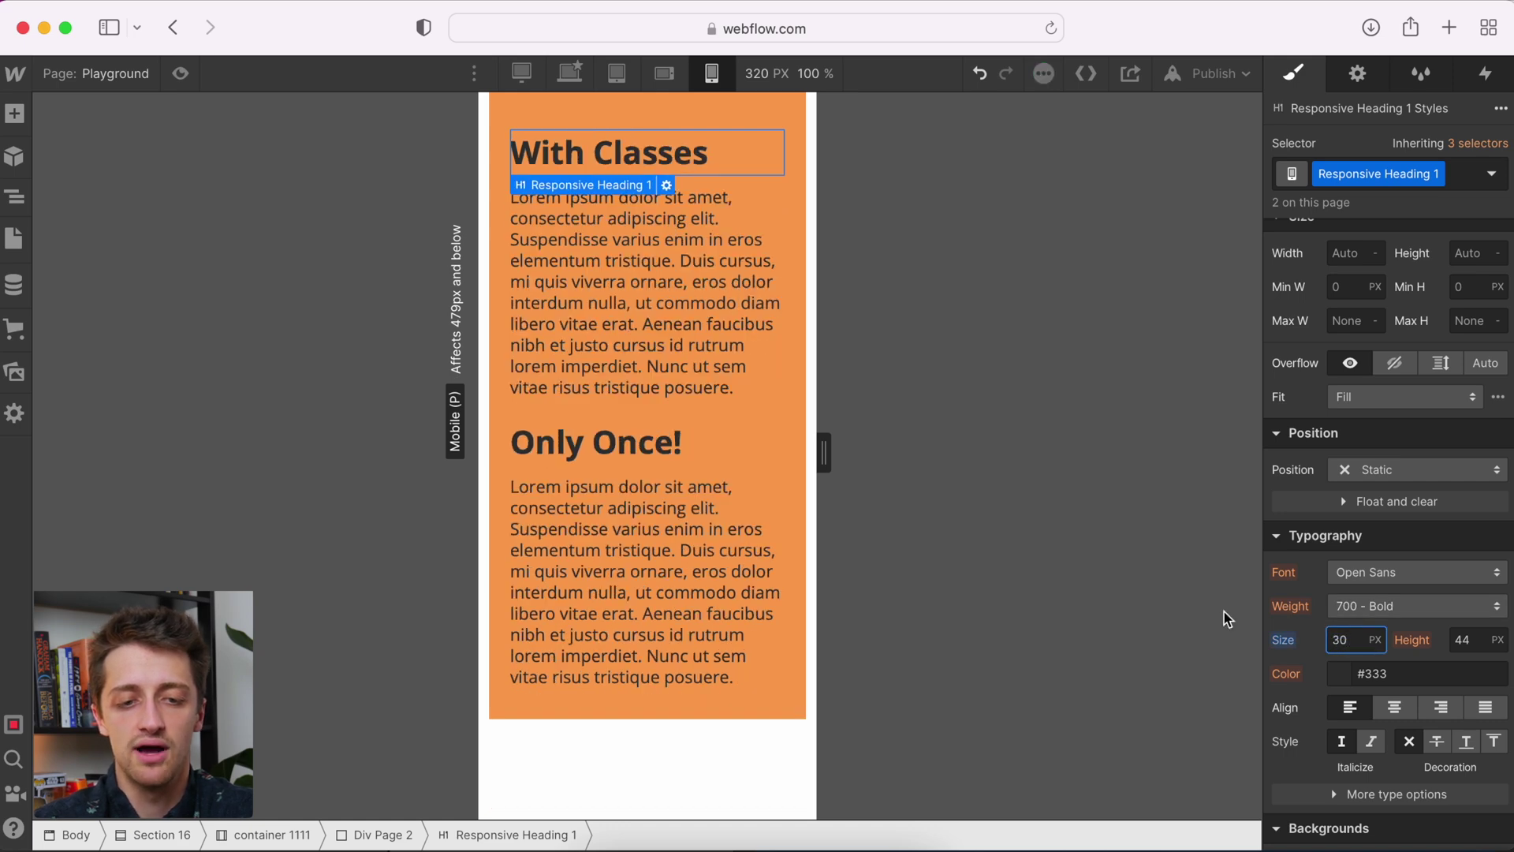
pyautogui.click(597, 462)
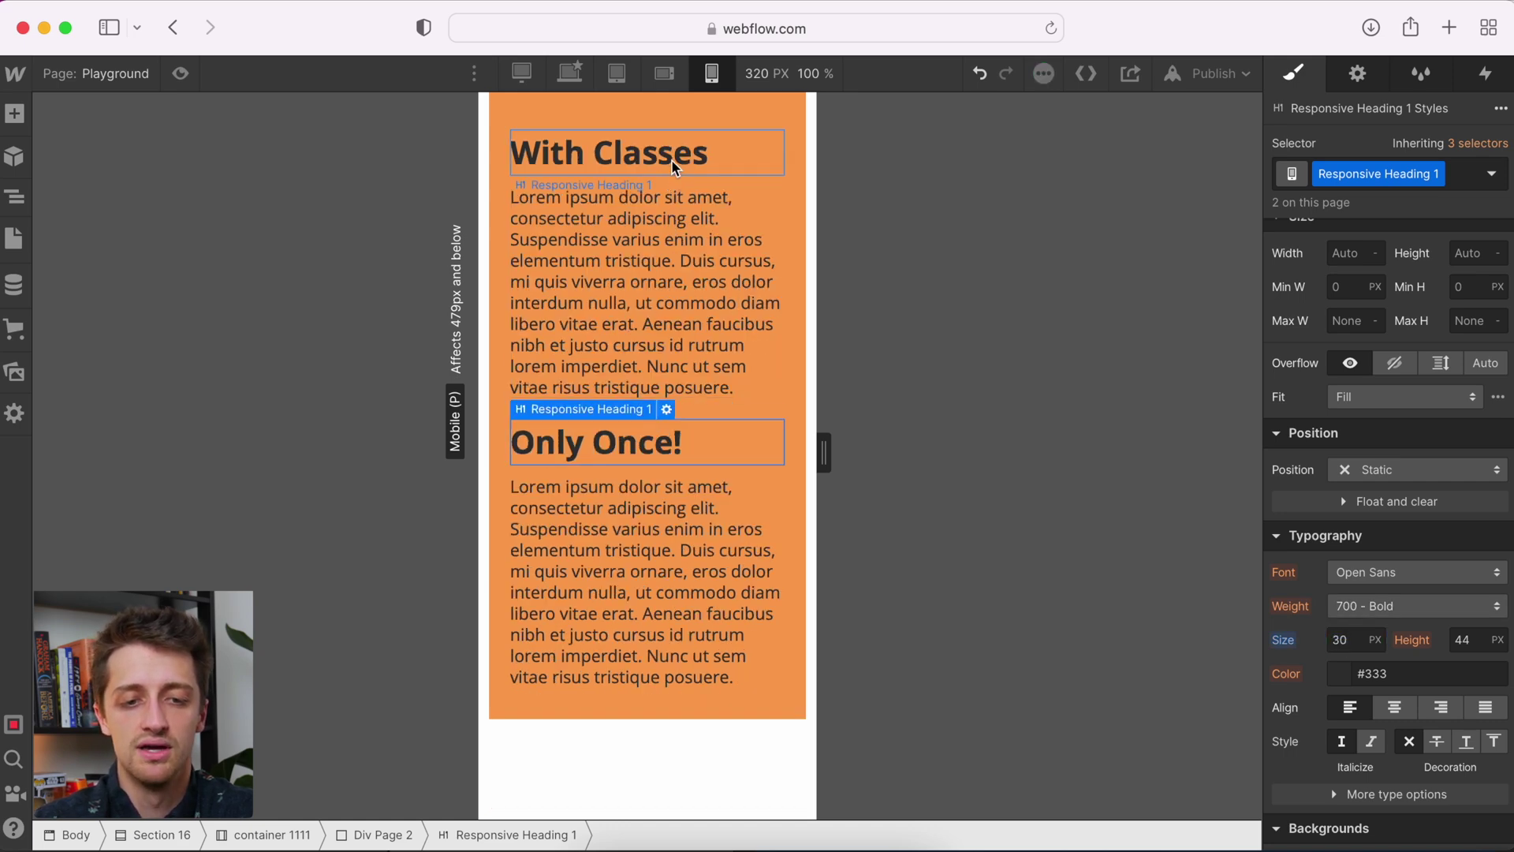
# Step: Set the shared Responsive Paragraph 1 class to 14 px
pyautogui.click(676, 215)
pyautogui.click(1352, 641)
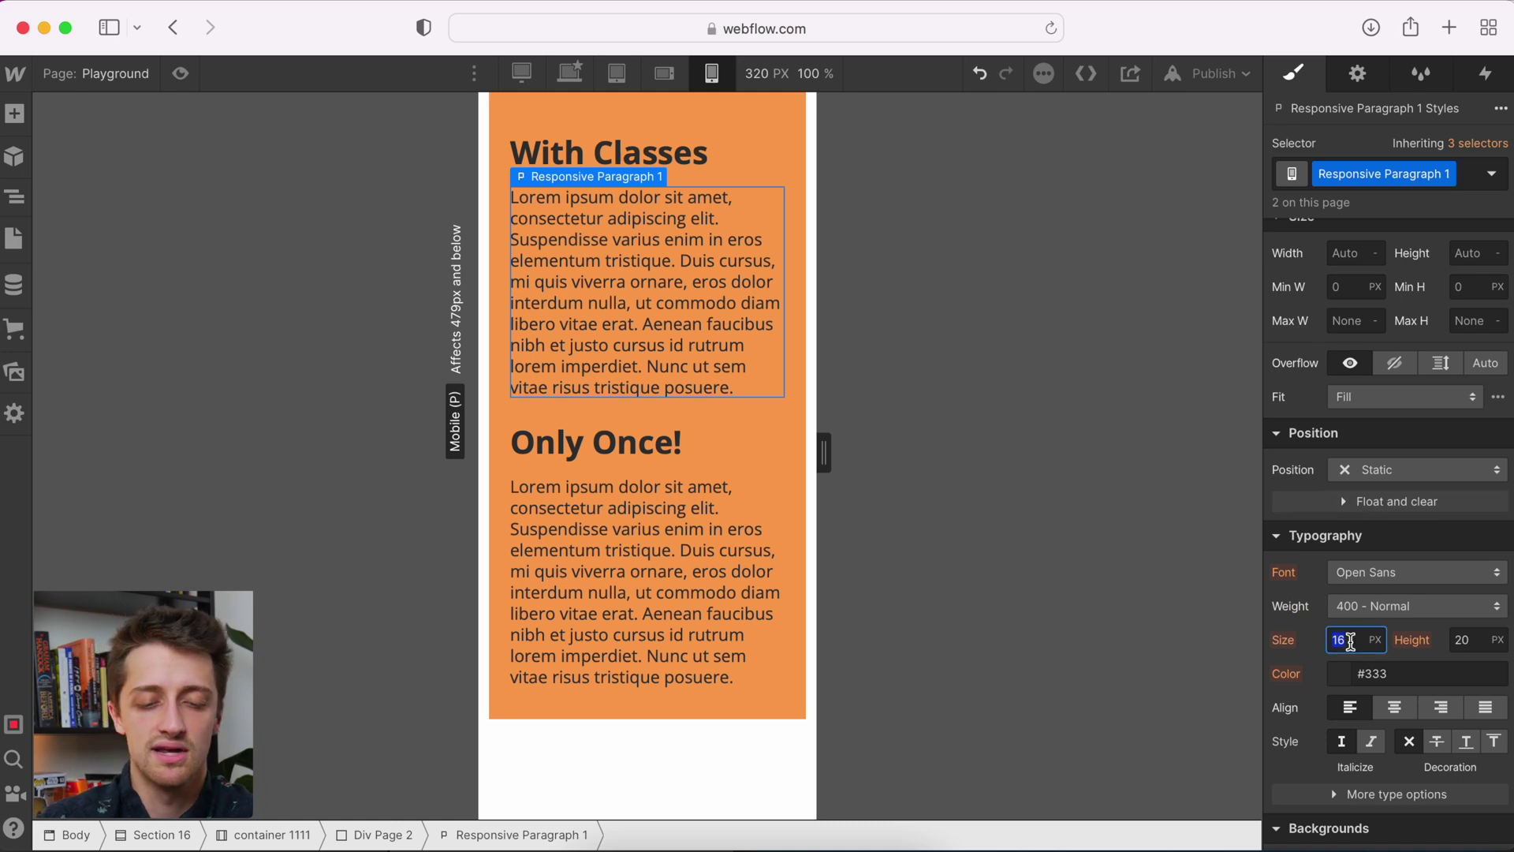
pyautogui.write('14')
pyautogui.press('Return')
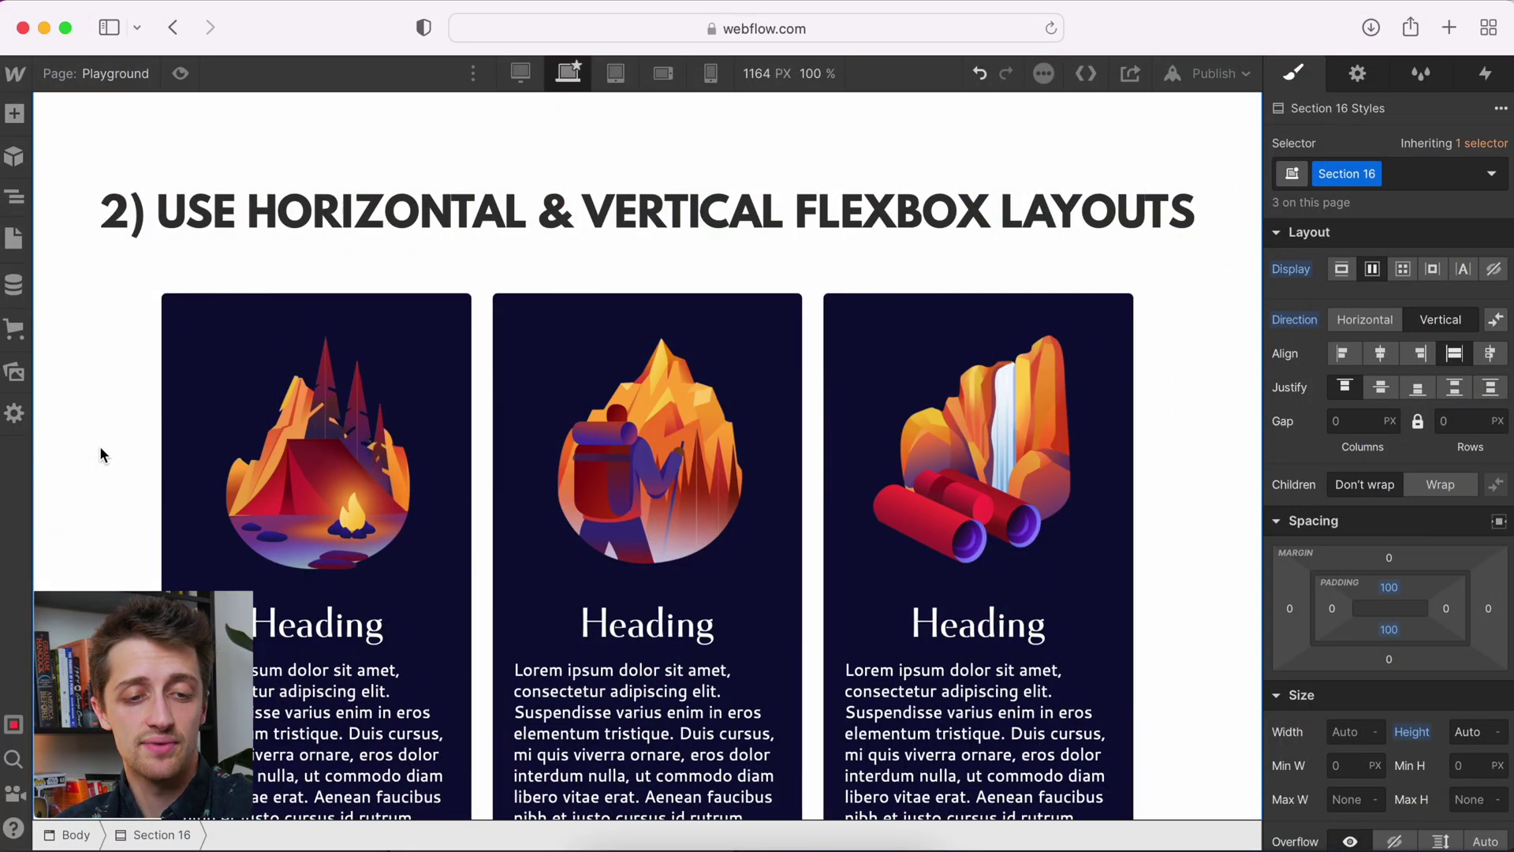
# Step: Preview the three image cards at the 320 px Mobile Portrait width
pyautogui.scroll(-2, 121, 501)
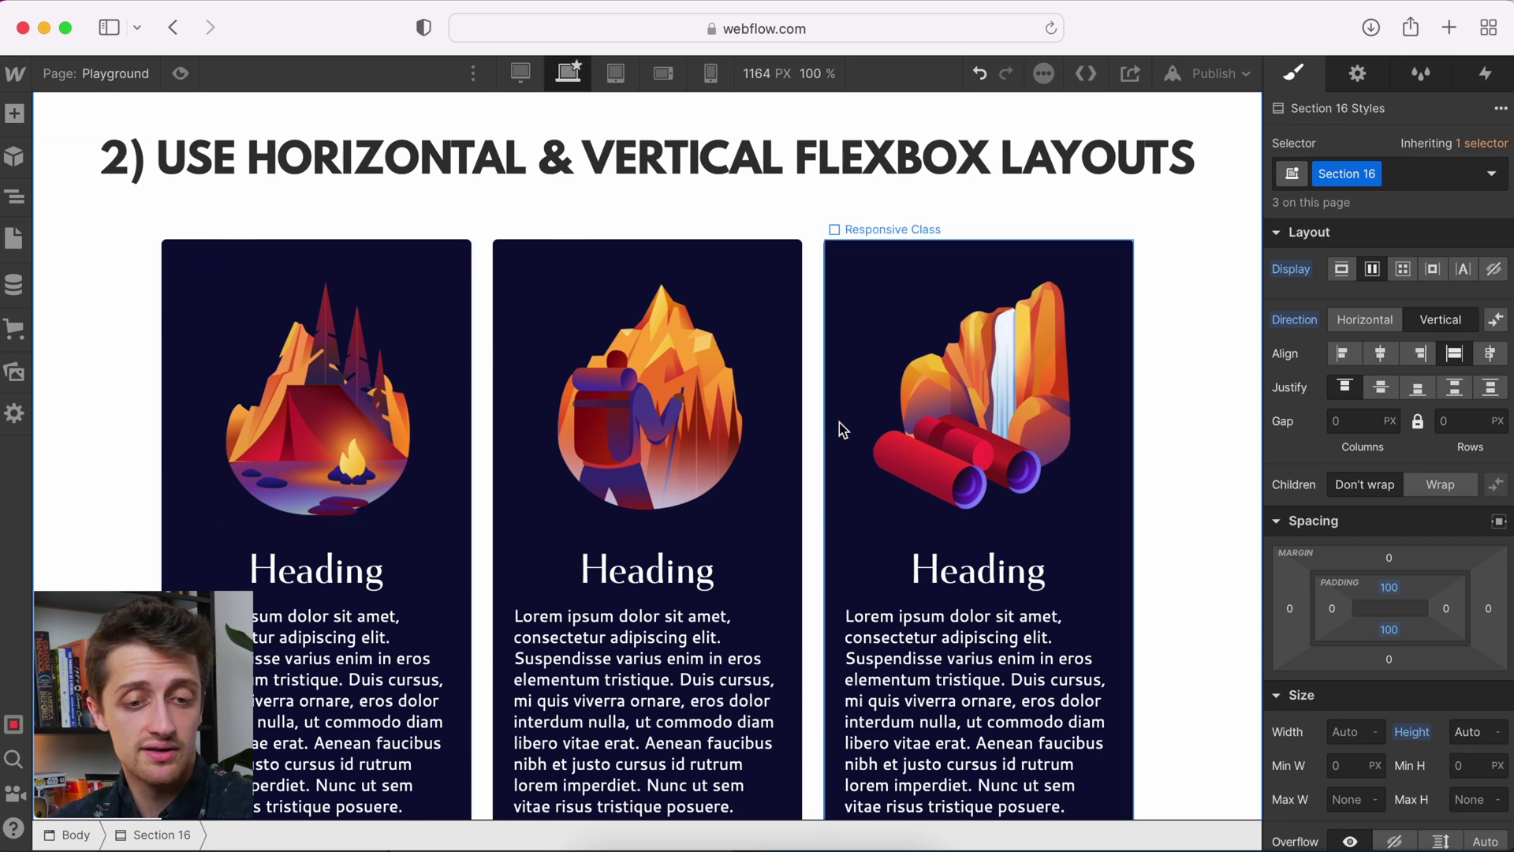
pyautogui.scroll(-3, 820, 431)
pyautogui.scroll(2, 820, 431)
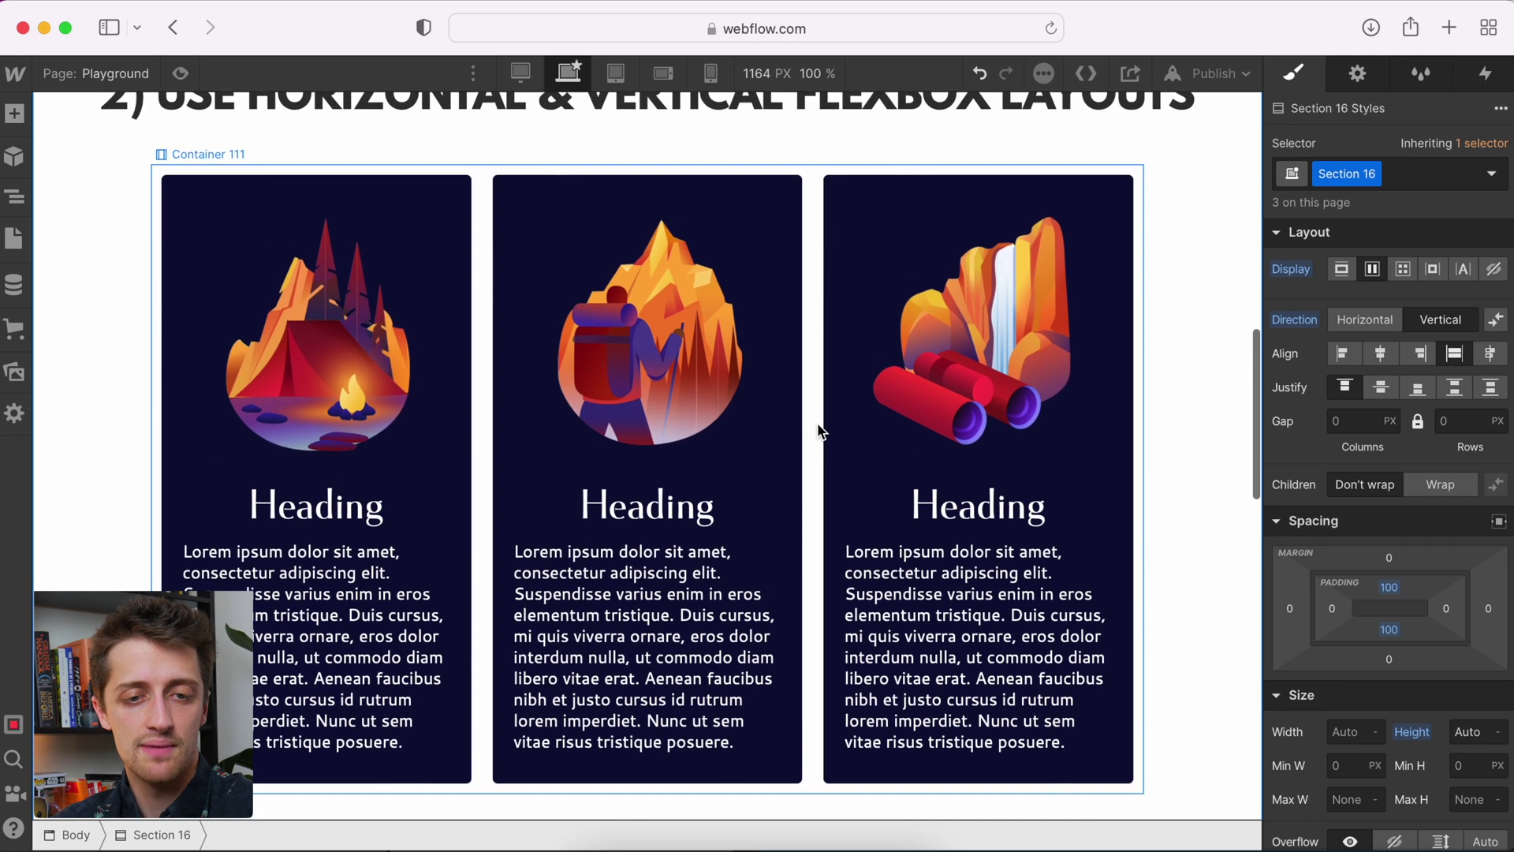
pyautogui.click(711, 72)
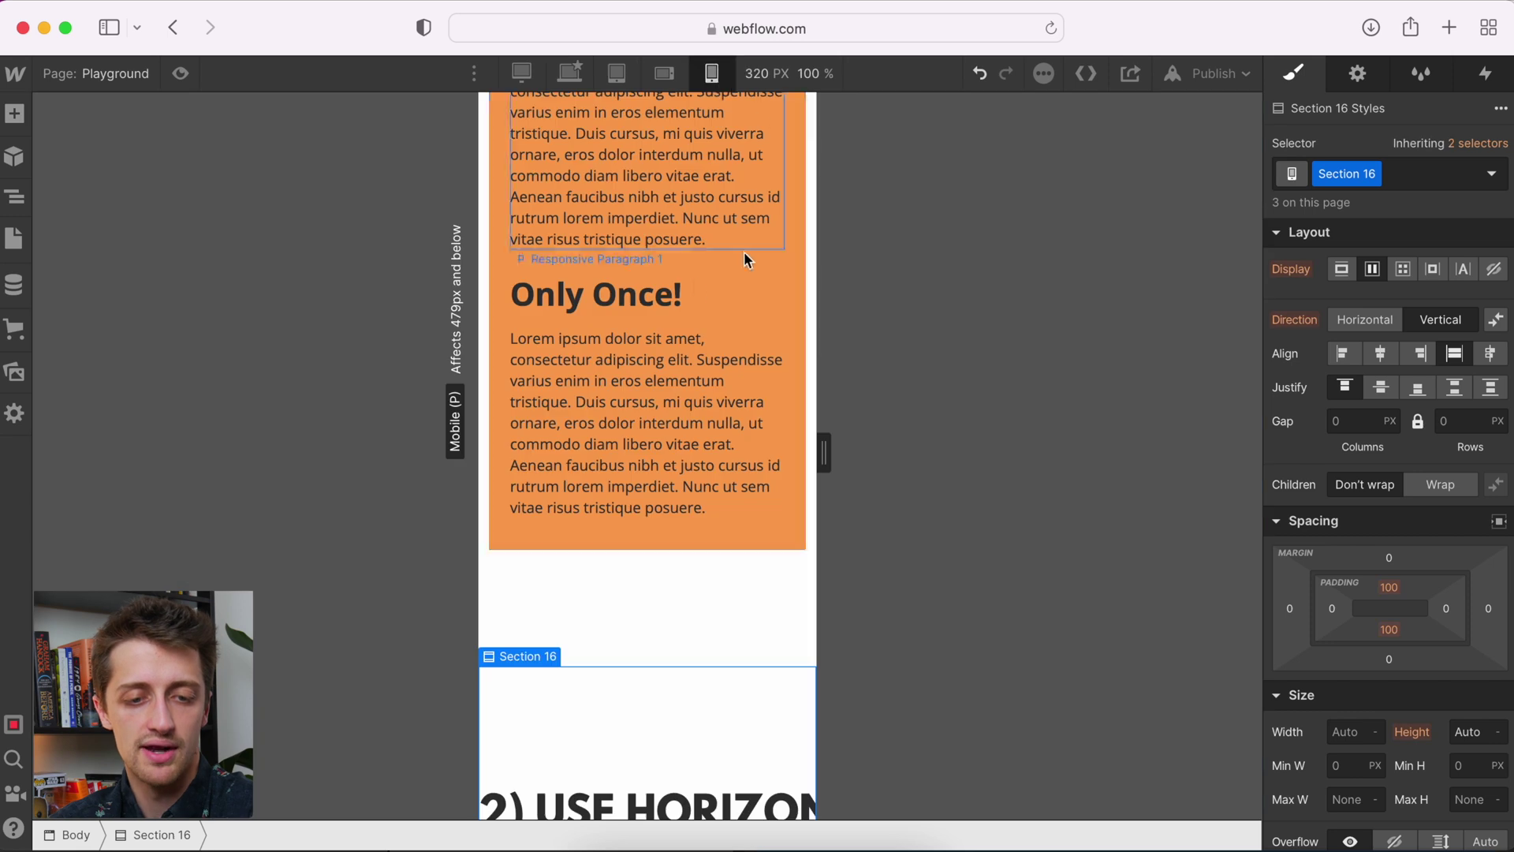
pyautogui.scroll(-10, 571, 400)
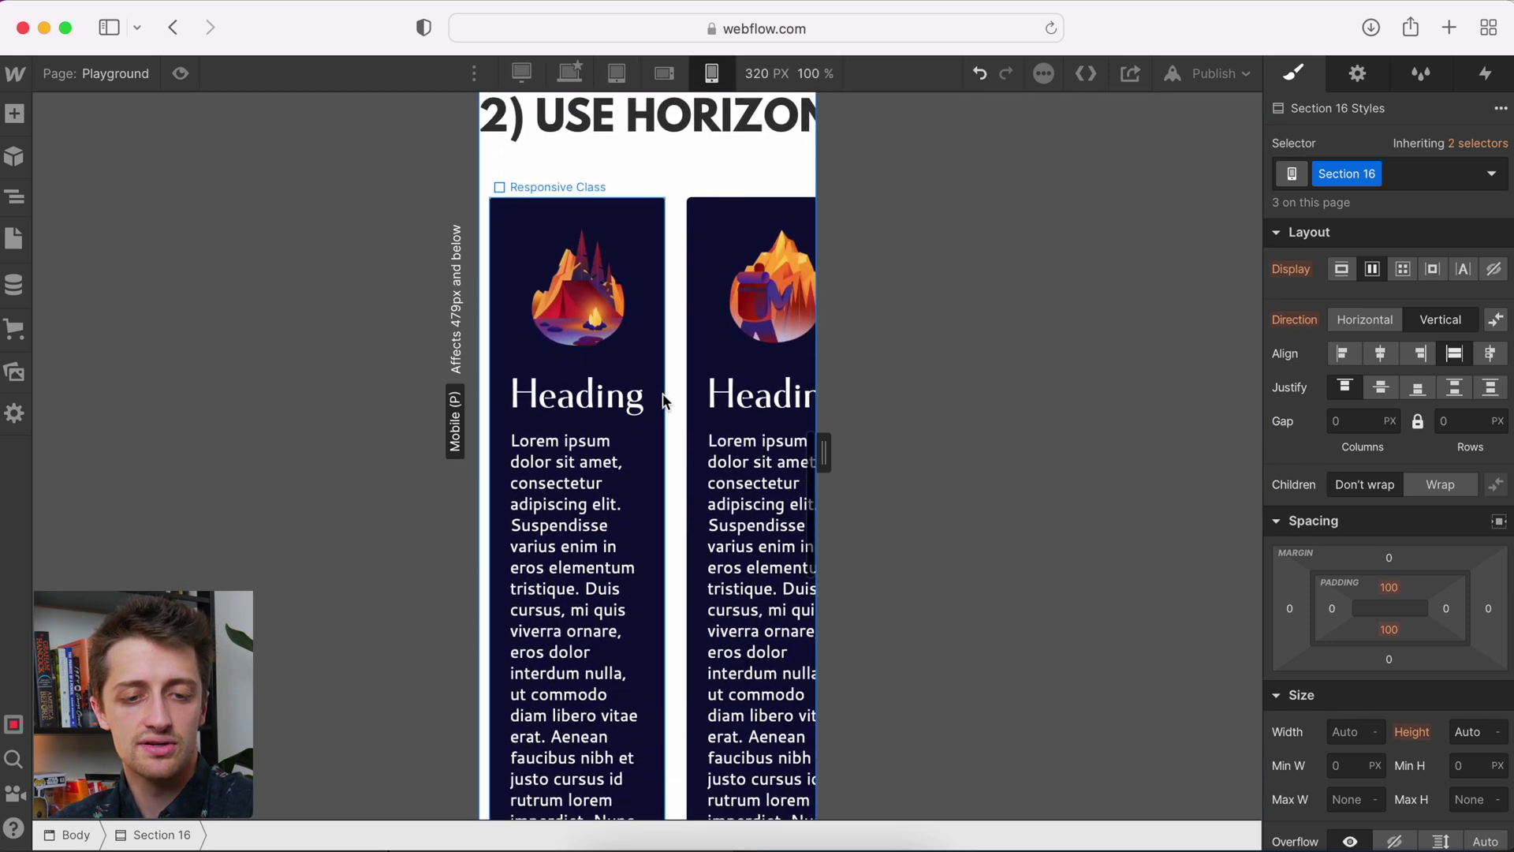
pyautogui.scroll(-2, 663, 401)
pyautogui.hscroll(3, 719, 406)
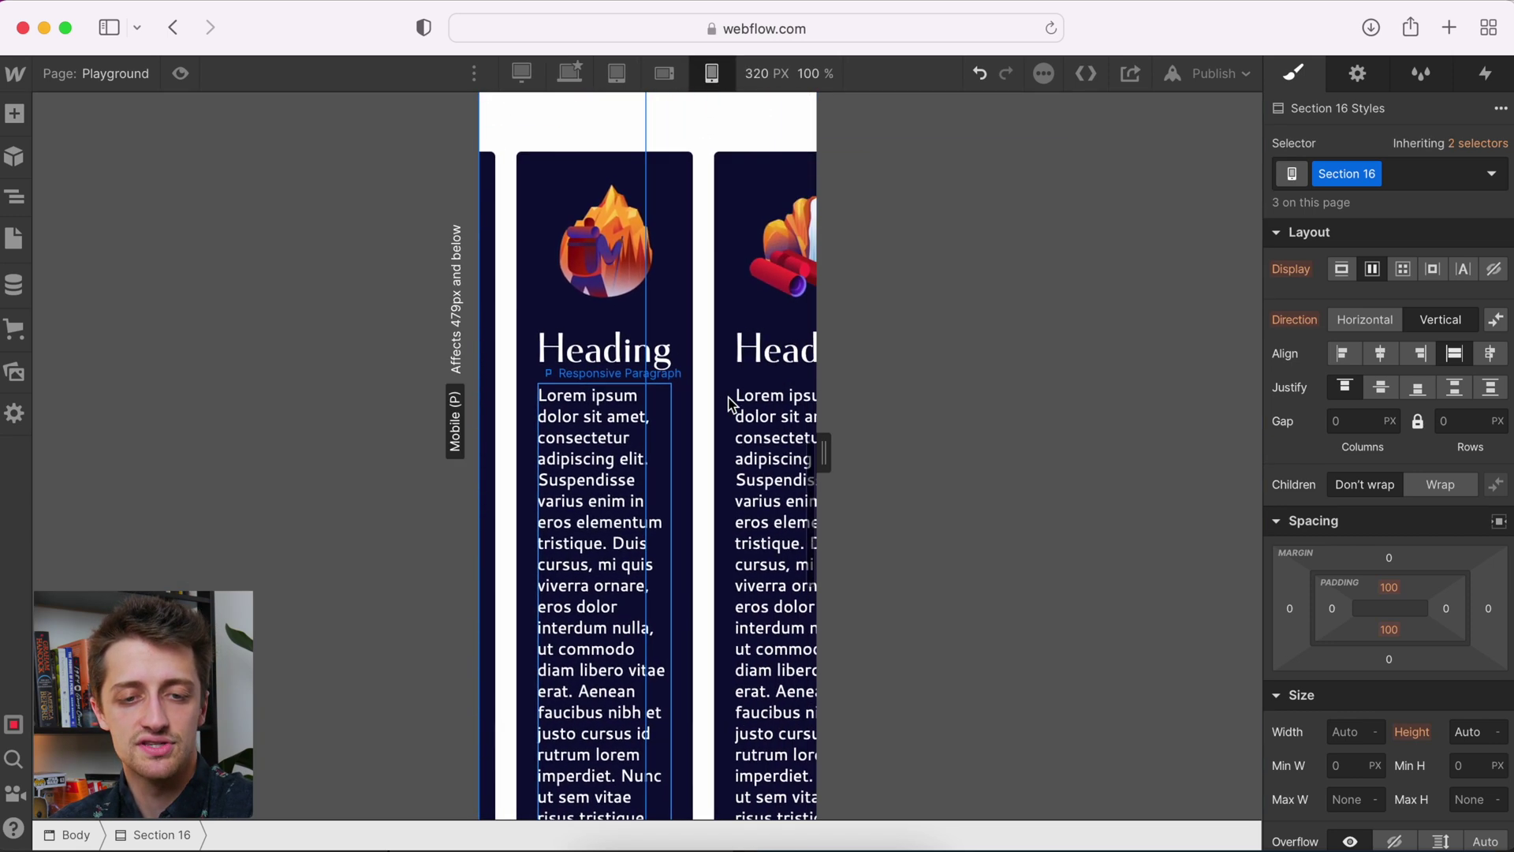
pyautogui.scroll(1, 728, 404)
pyautogui.hscroll(-3, 729, 404)
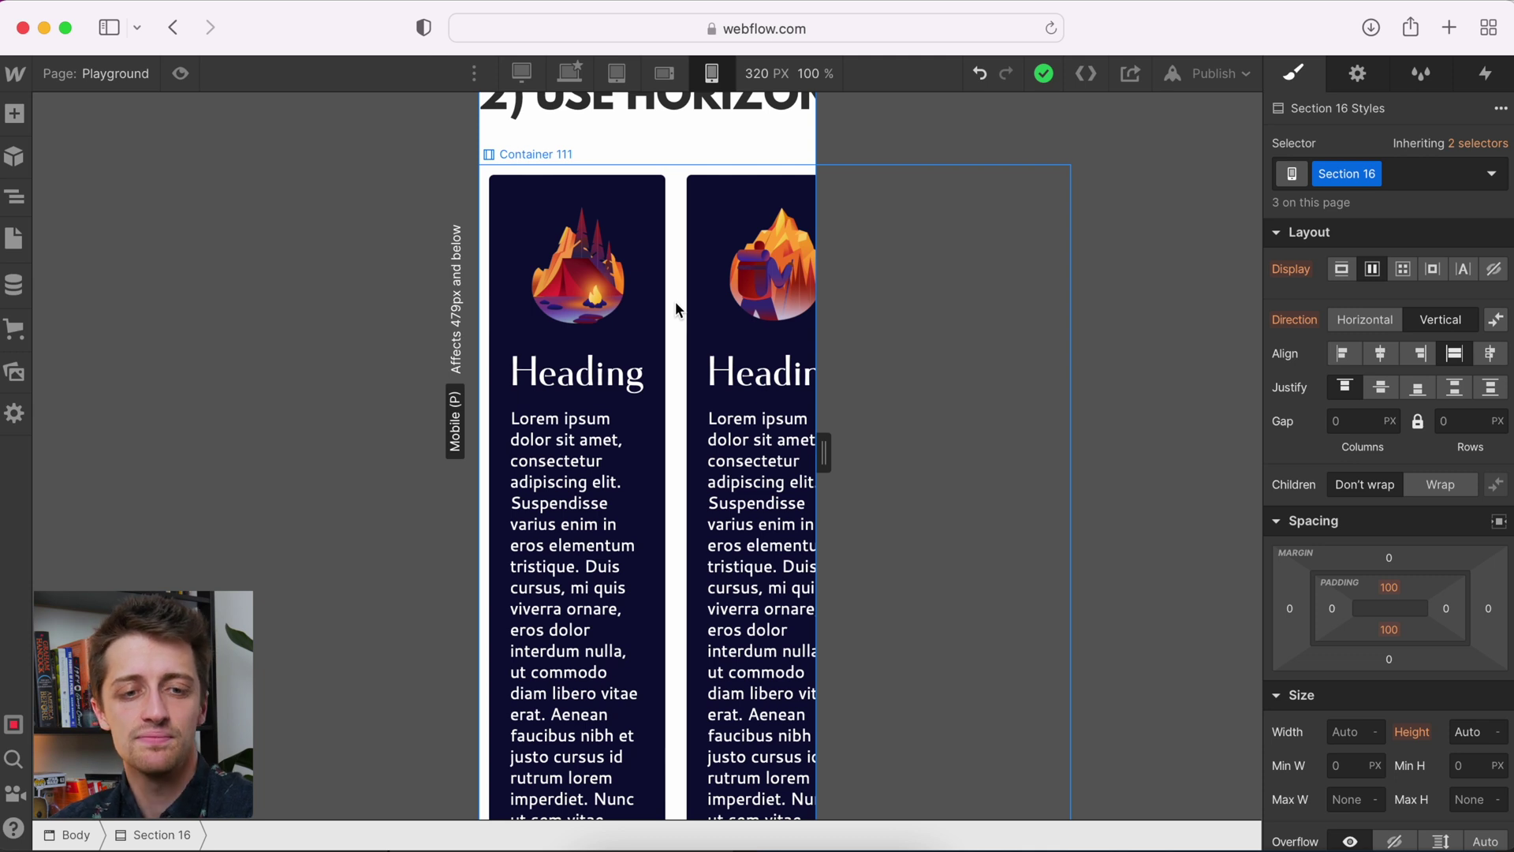
# Step: Set Container 111's Layout Direction to Vertical so the cards stack on mobile
pyautogui.click(675, 307)
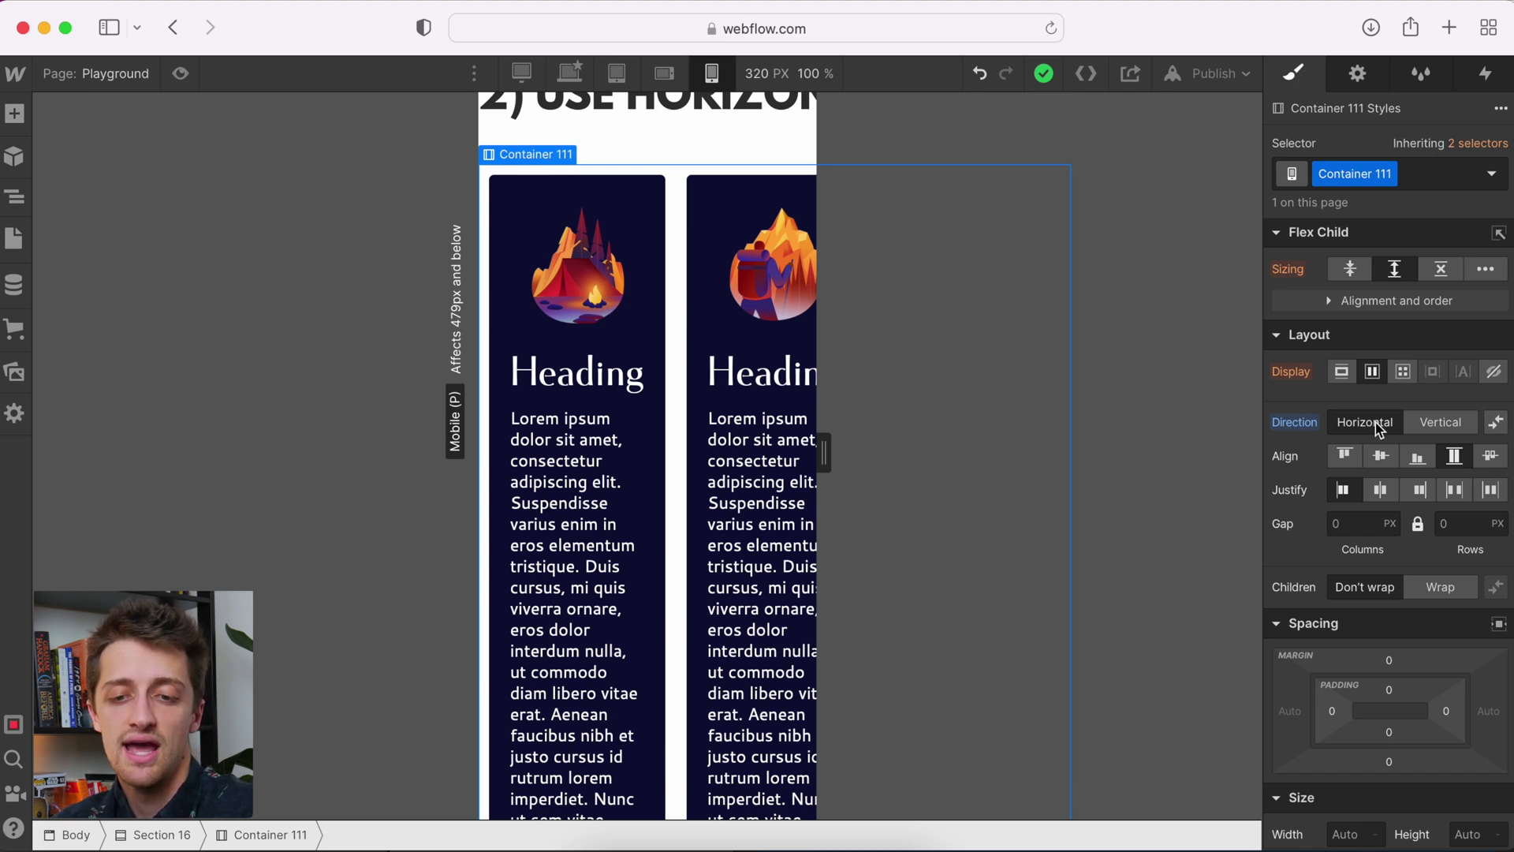
pyautogui.click(1450, 427)
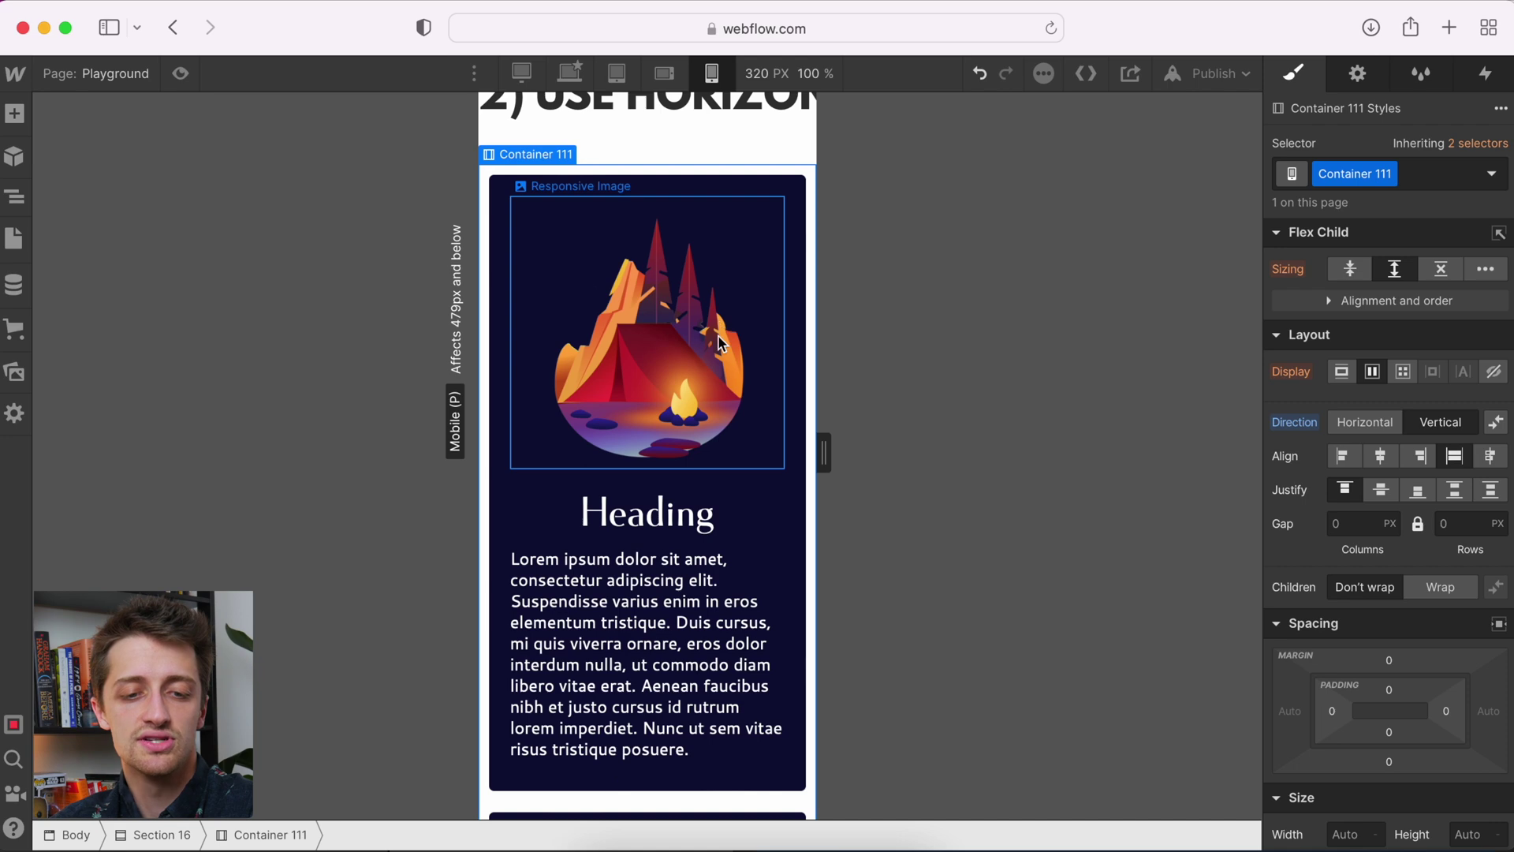
pyautogui.scroll(-10, 720, 343)
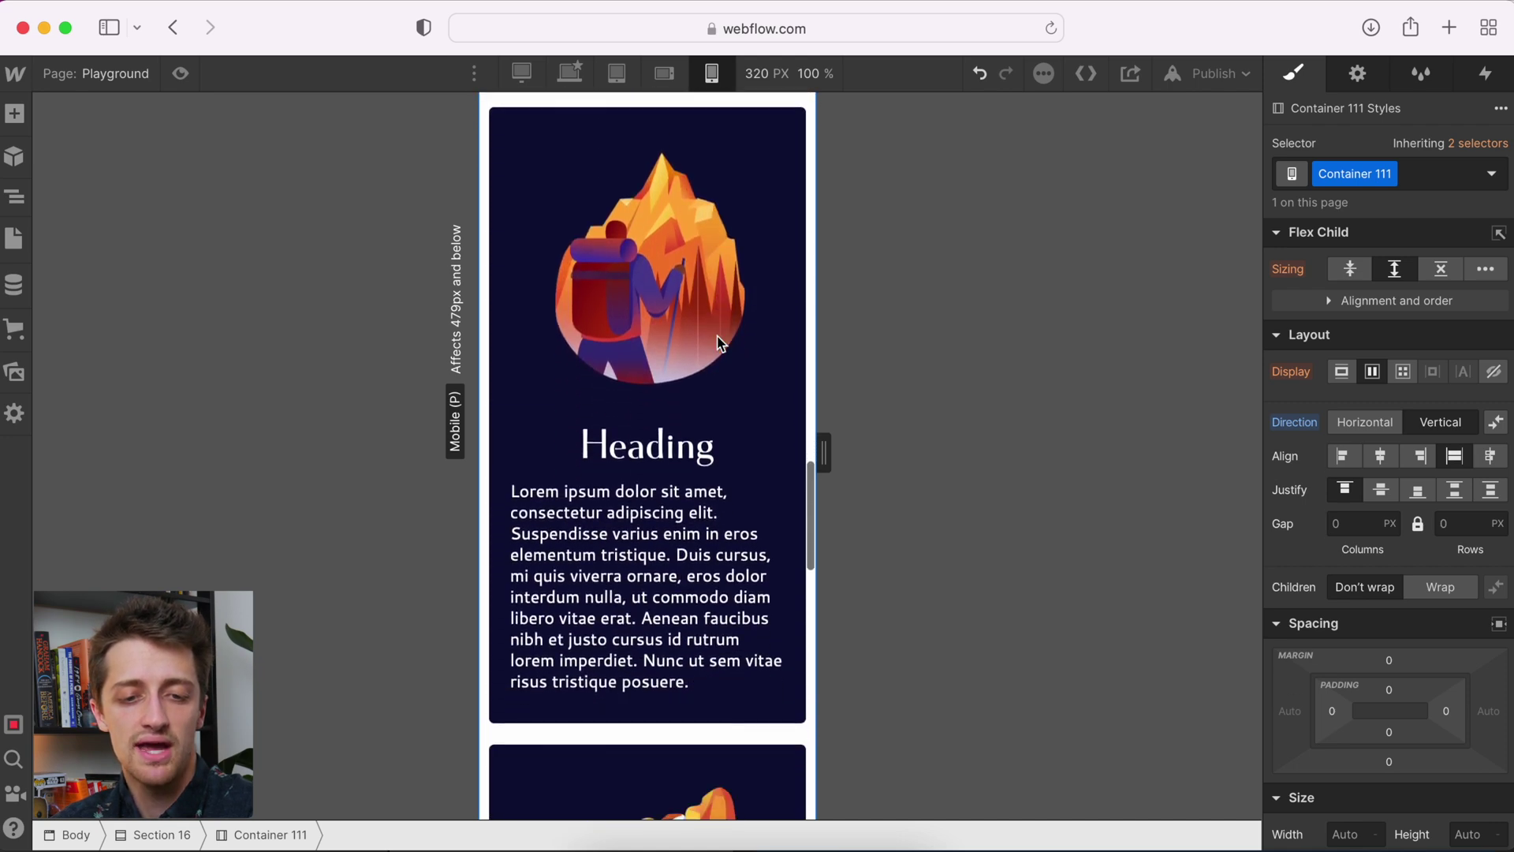
pyautogui.scroll(-15, 719, 343)
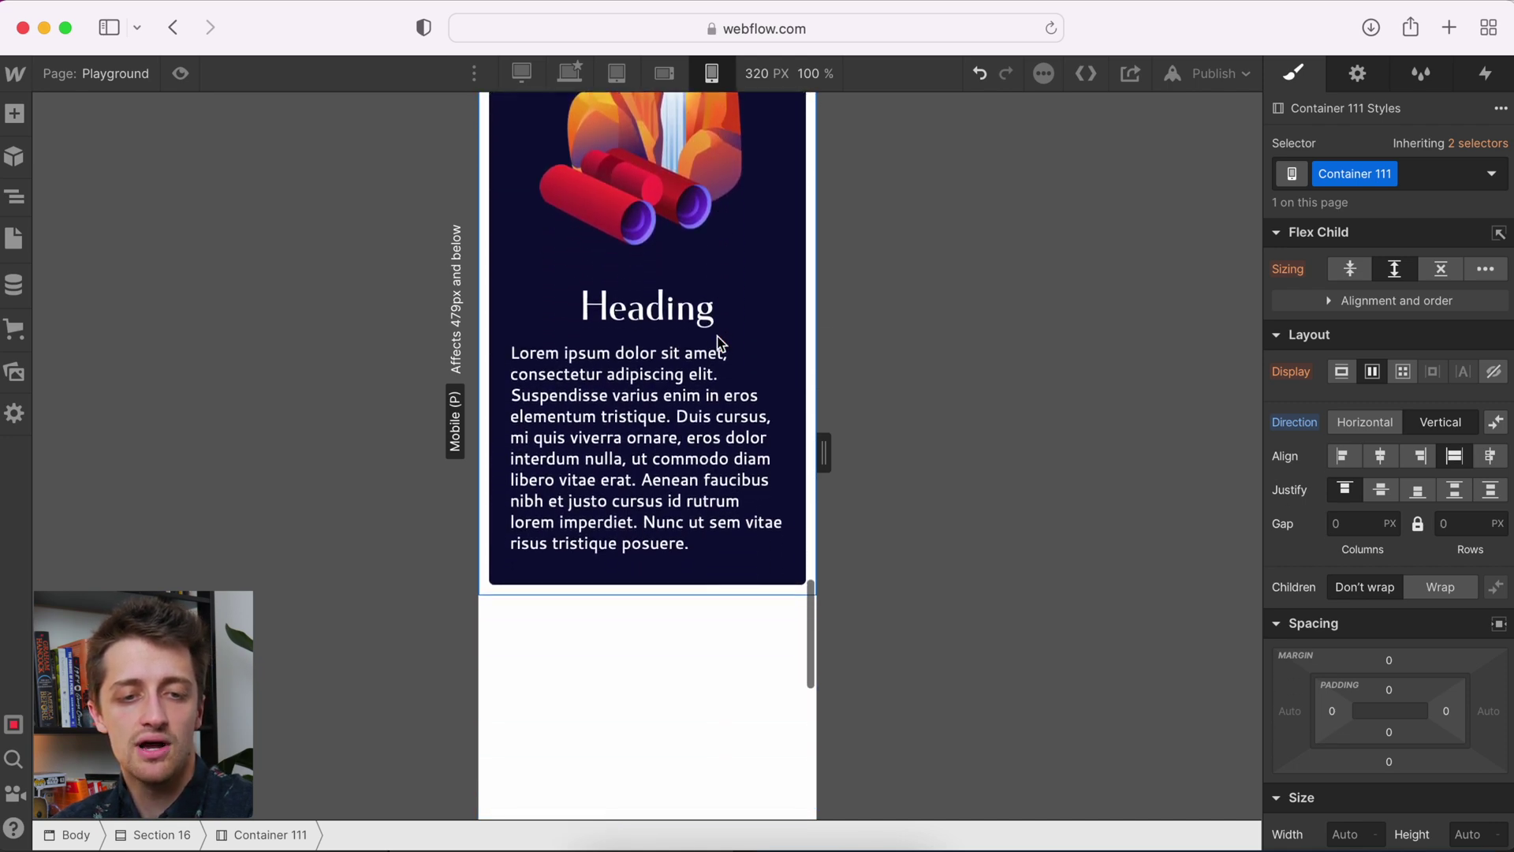
# Step: Confirm the cards remain side by side on desktop, then recheck the 320 px view
pyautogui.click(569, 73)
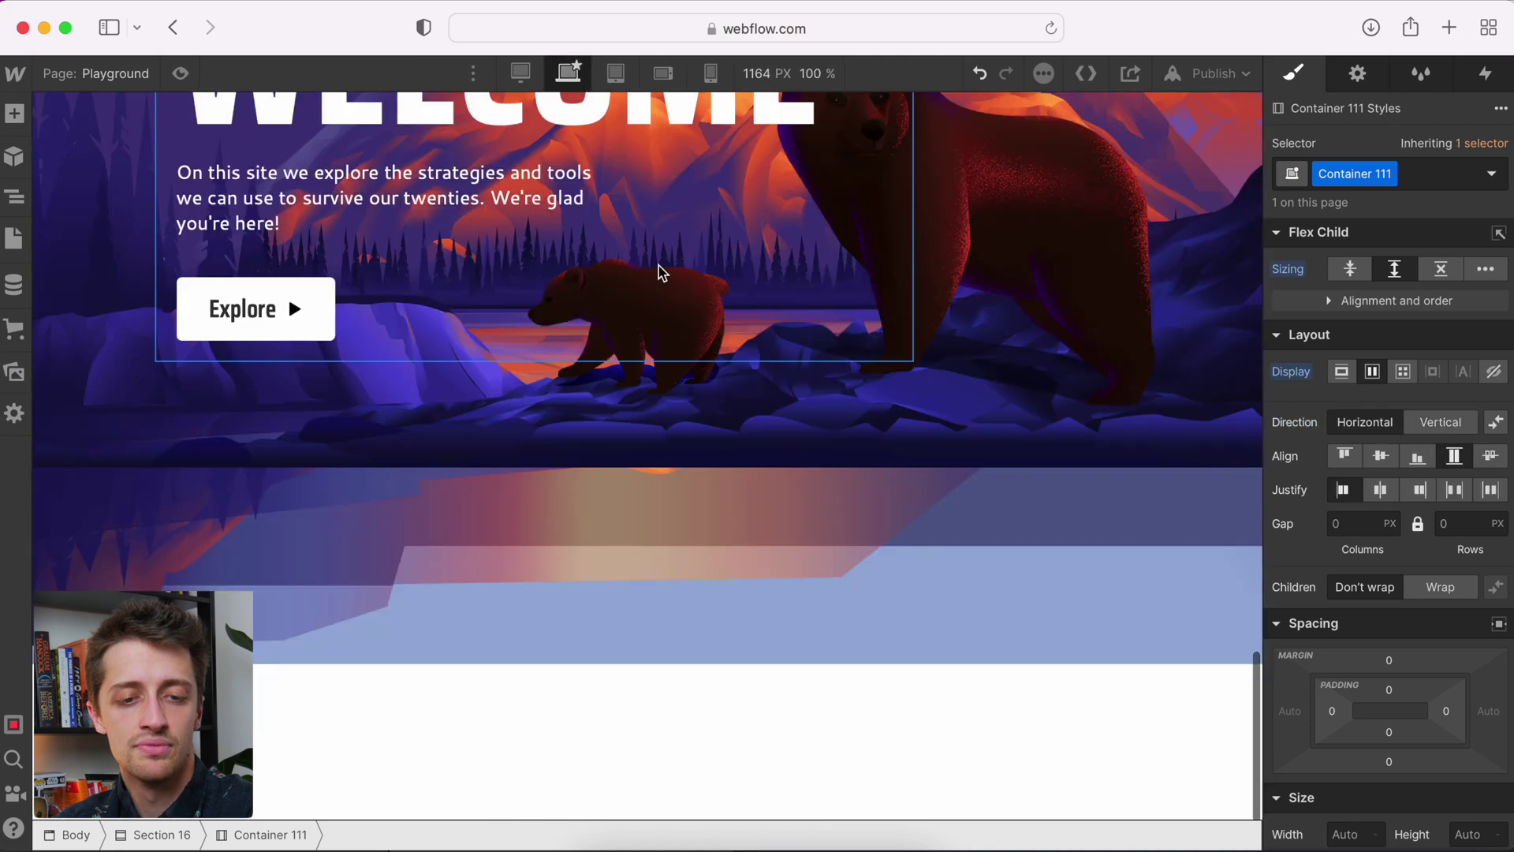
pyautogui.scroll(5, 655, 315)
pyautogui.scroll(-10, 653, 328)
pyautogui.scroll(2, 552, 276)
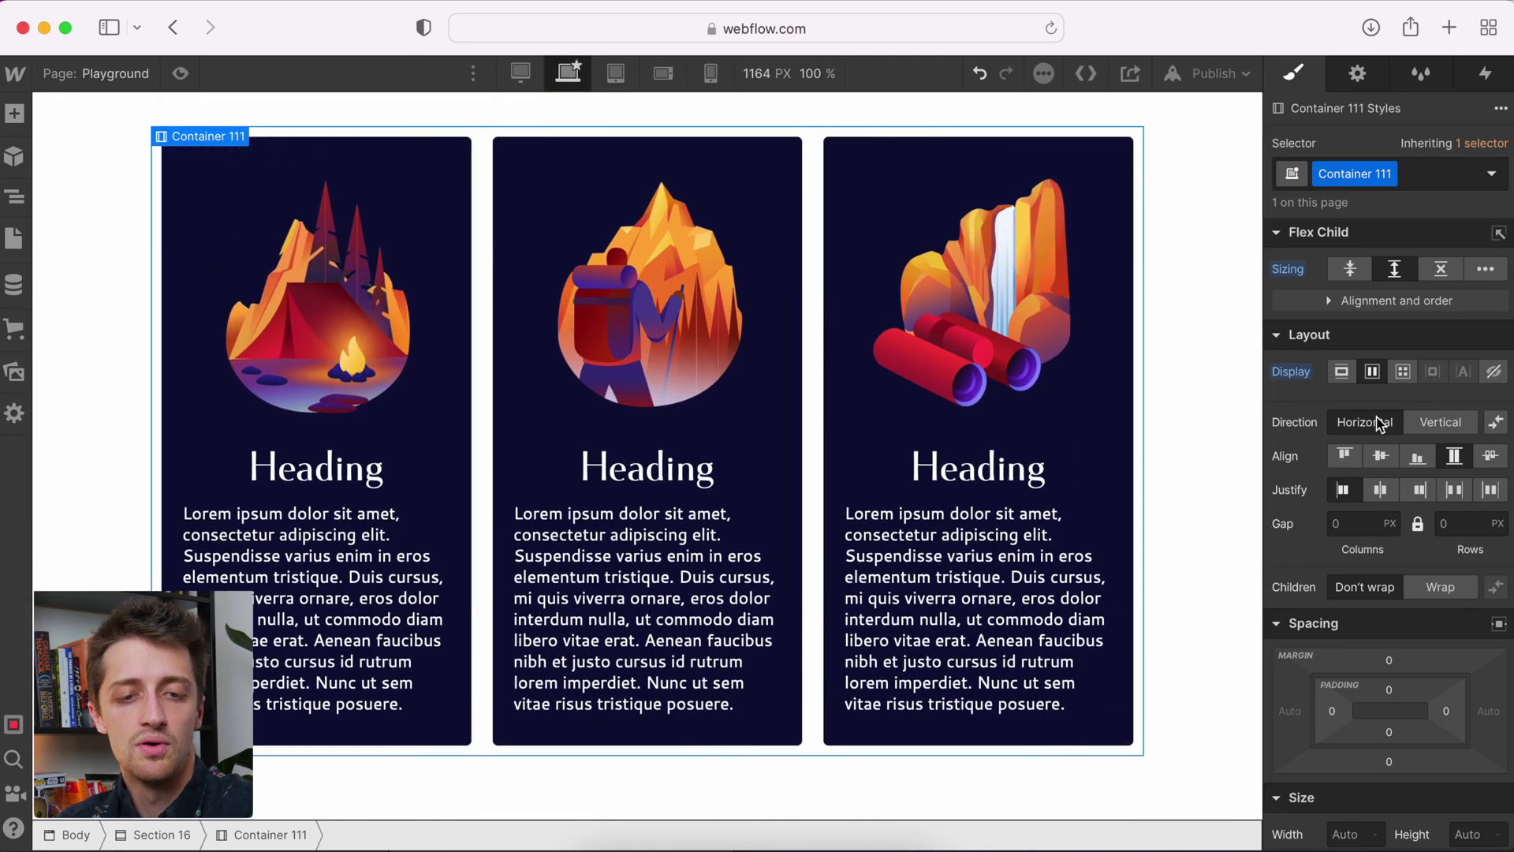
pyautogui.click(710, 73)
pyautogui.scroll(9, 713, 466)
pyautogui.scroll(-9, 713, 466)
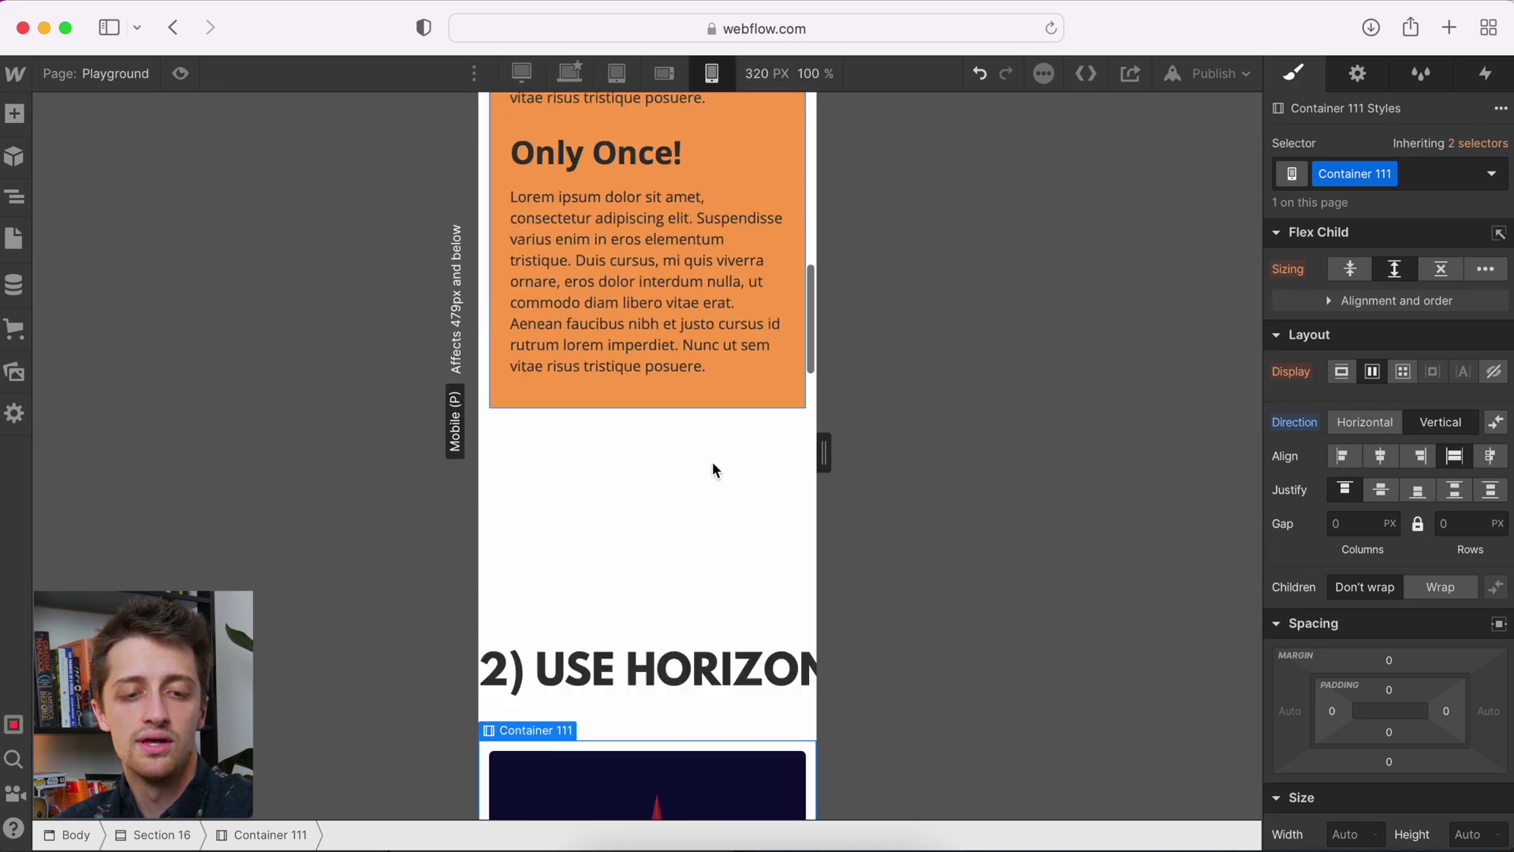
pyautogui.scroll(-15, 713, 470)
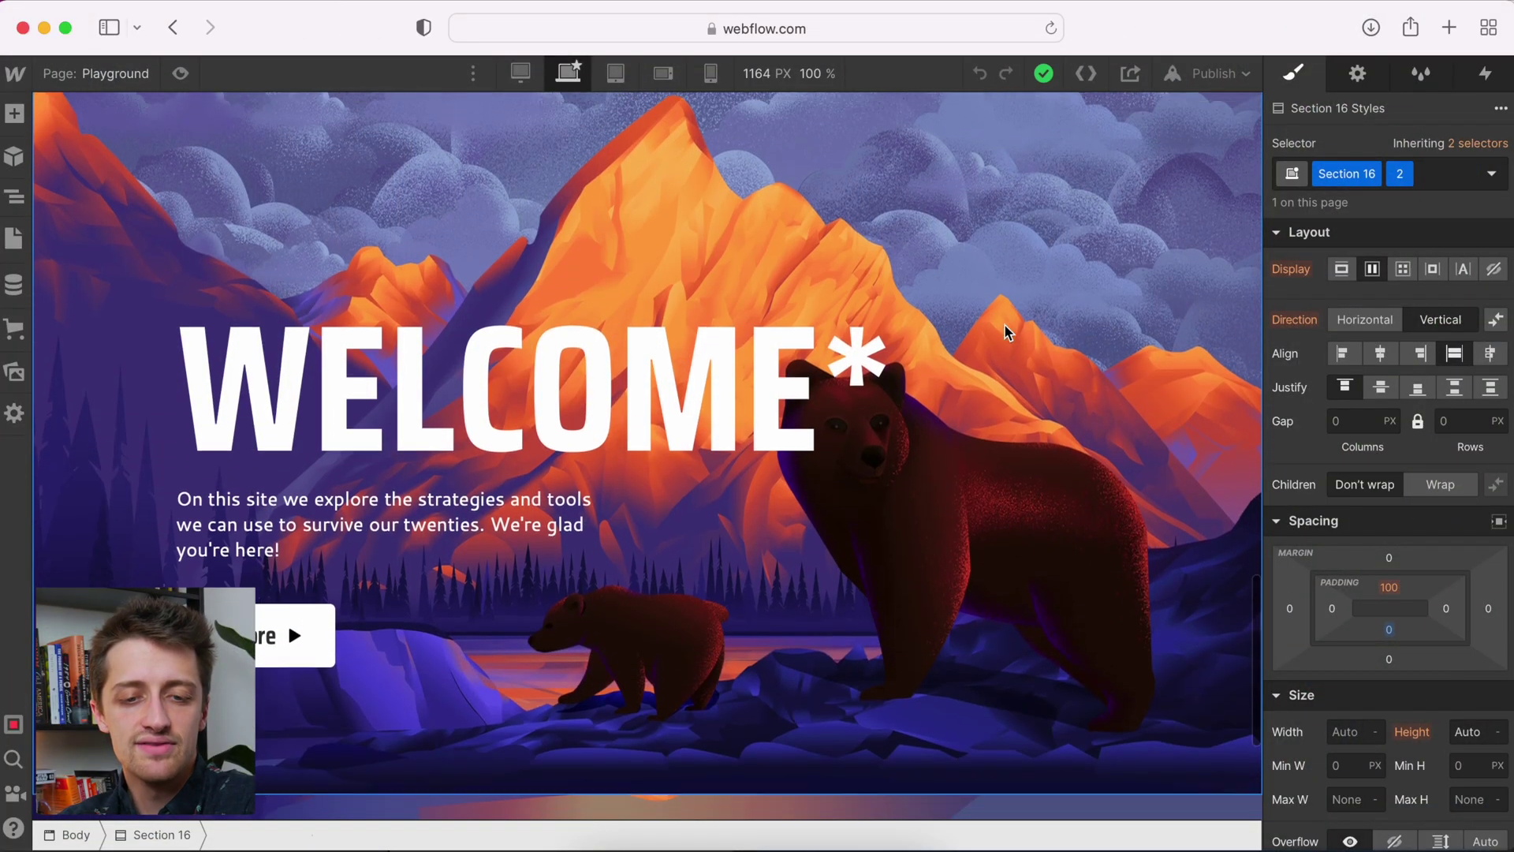
pyautogui.scroll(-1, 1006, 330)
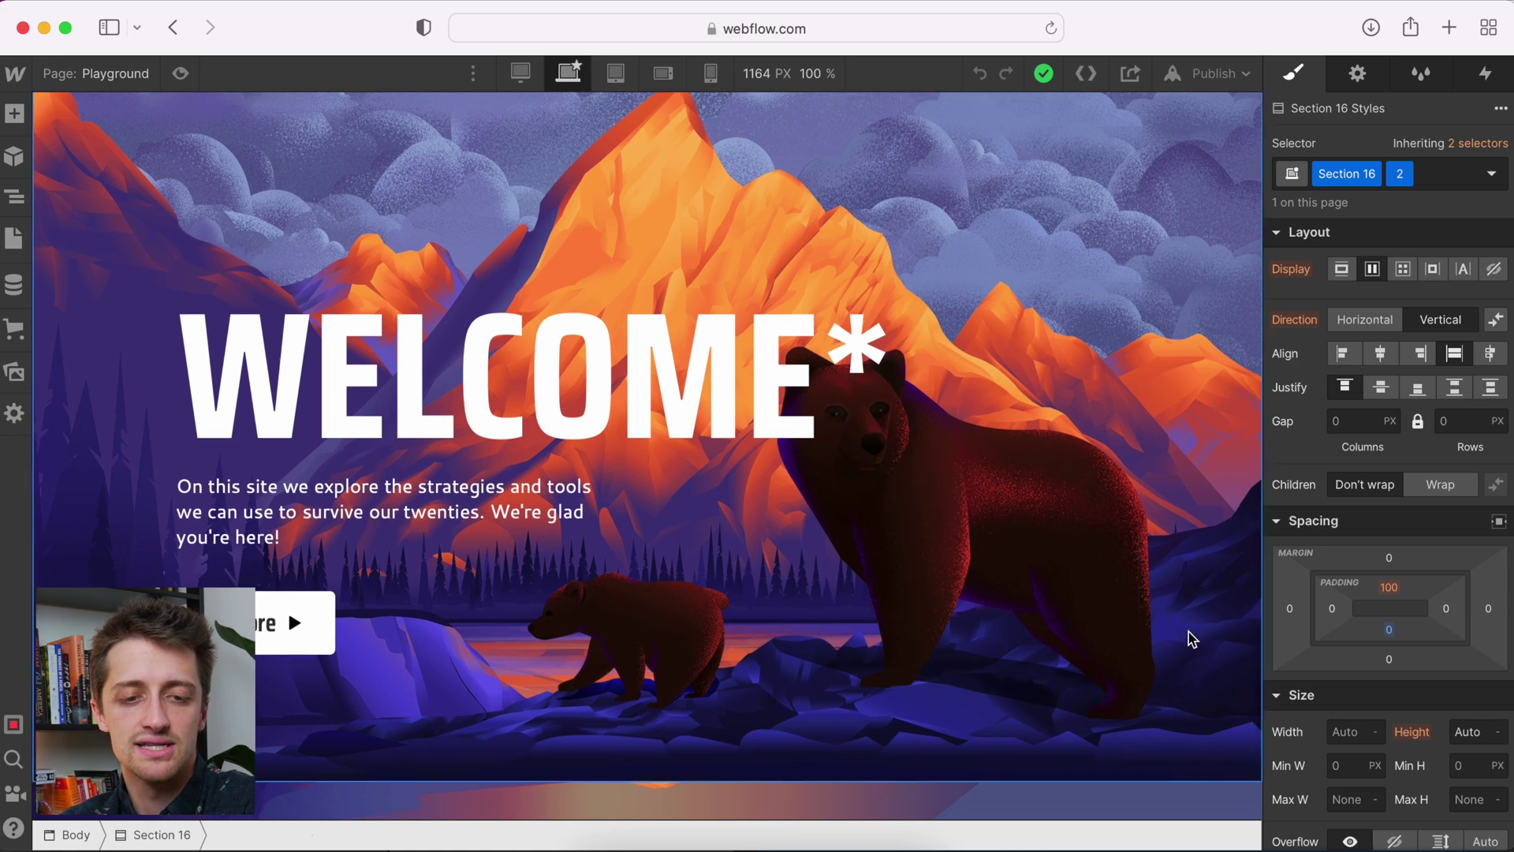
# Step: Preview the WELCOME hero at 320 px mobile width and select the bear image
pyautogui.scroll(2, 1004, 315)
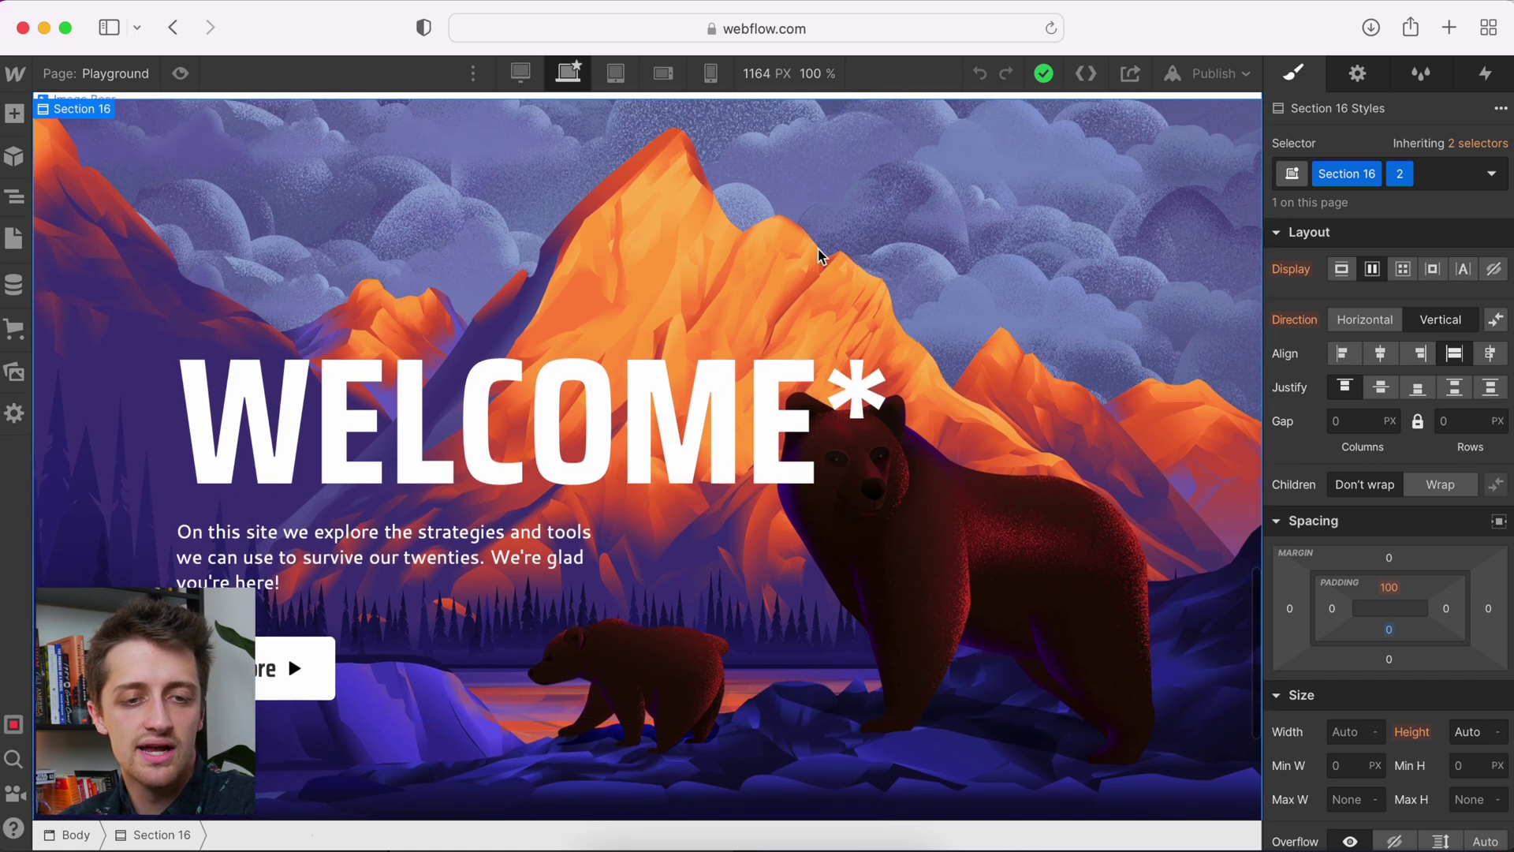
pyautogui.scroll(-1, 820, 252)
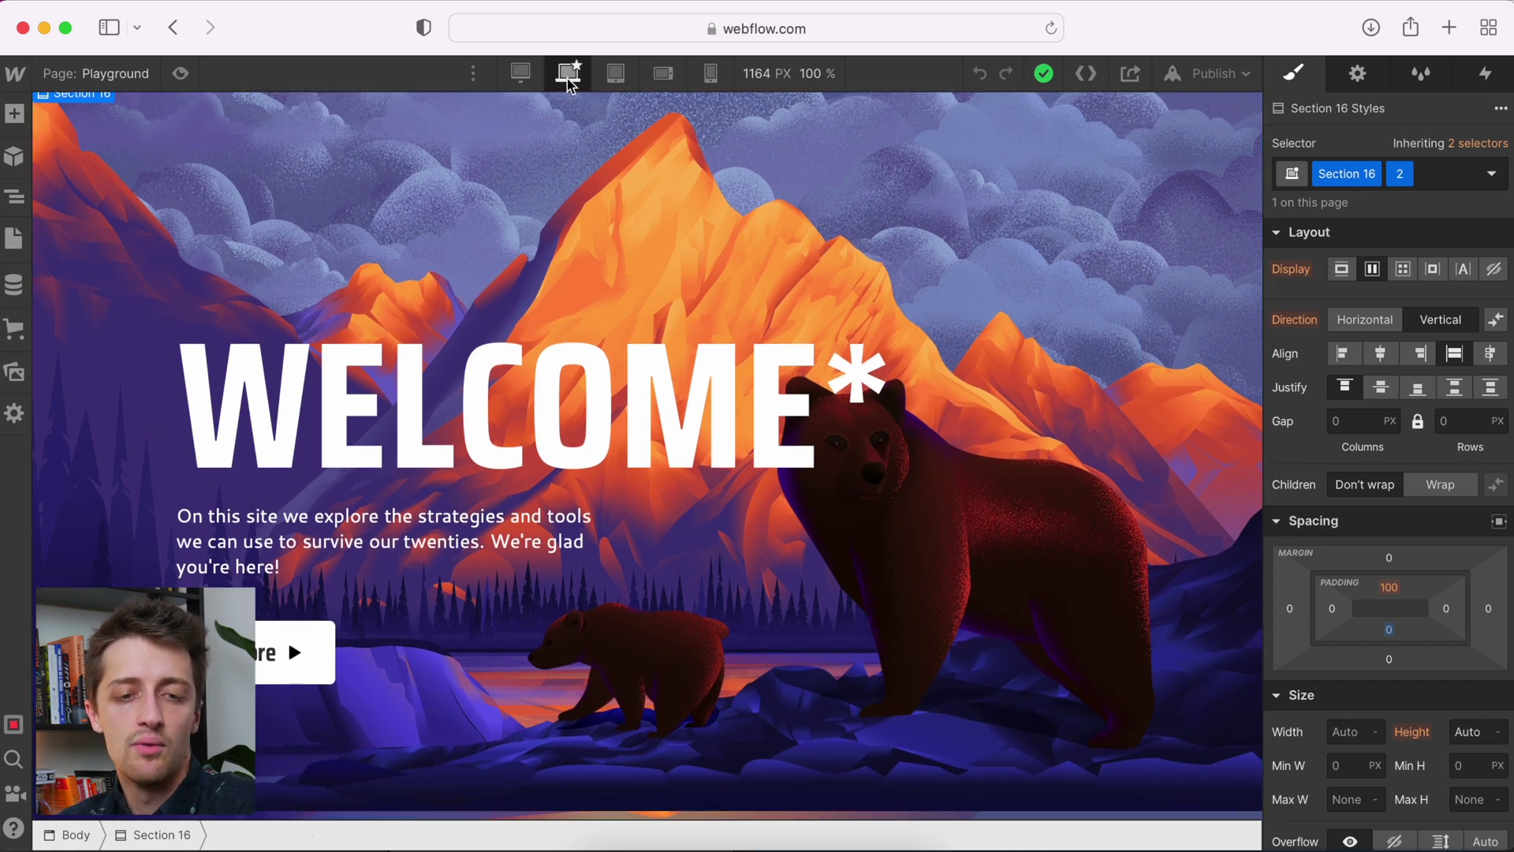
pyautogui.click(713, 75)
pyautogui.scroll(-10, 735, 416)
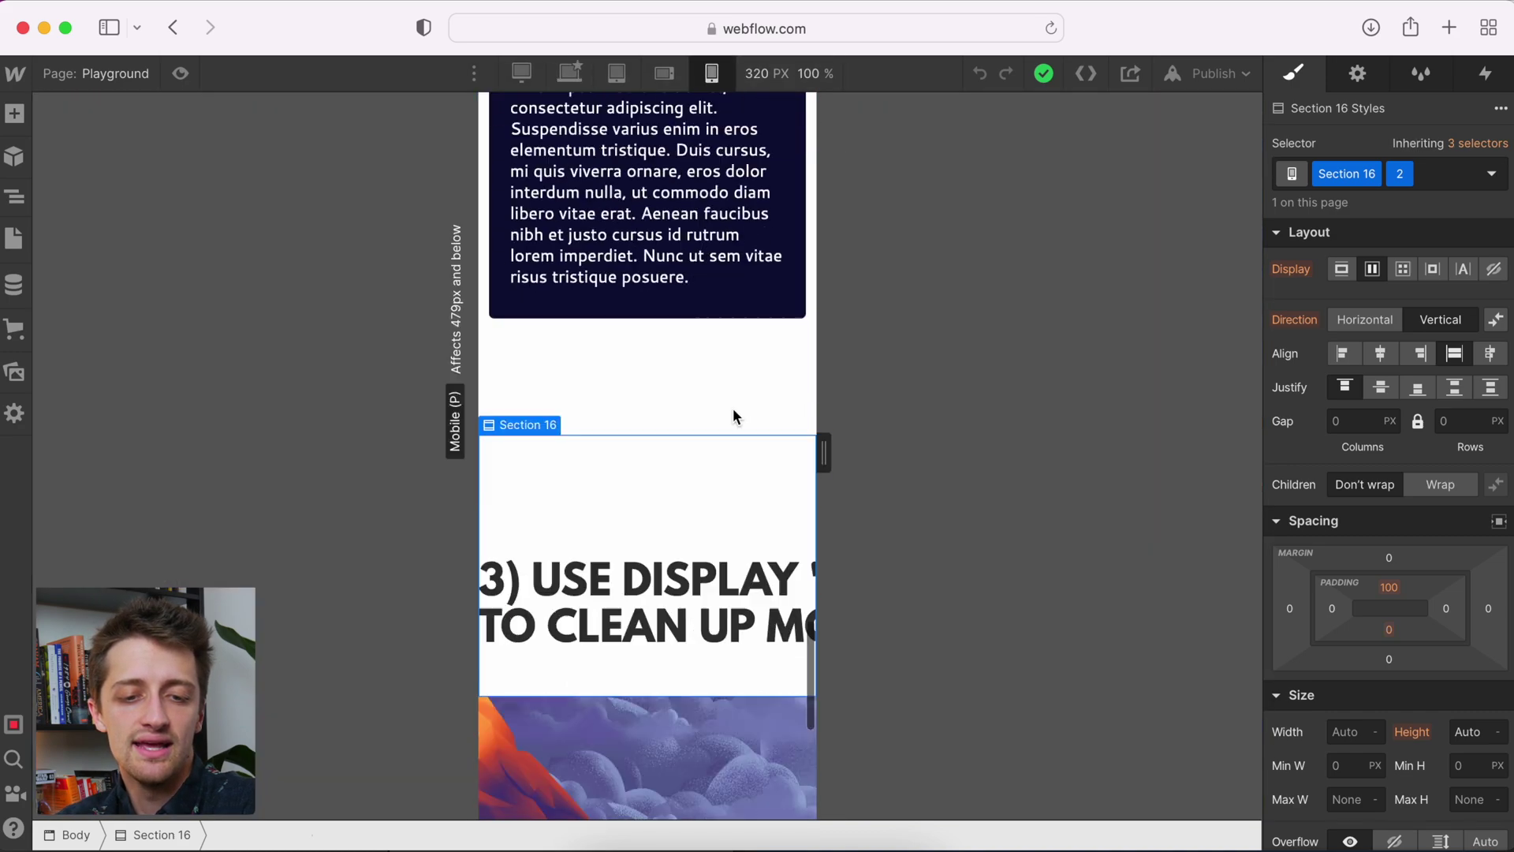
pyautogui.scroll(-8, 731, 409)
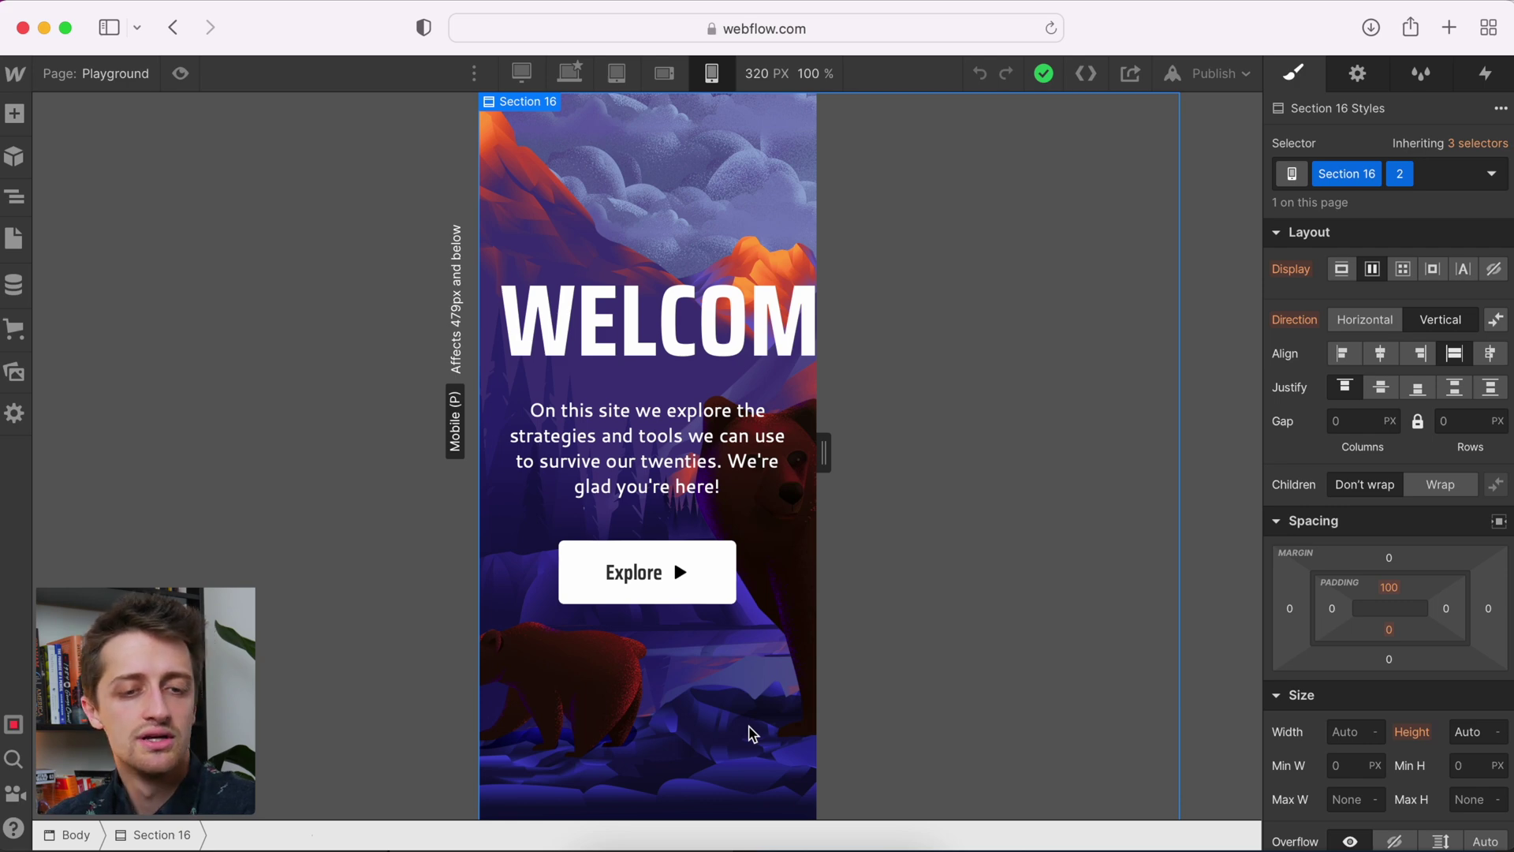
pyautogui.click(750, 730)
# Step: Set Image Bear to Display: none at Mobile Portrait using the Navigator
pyautogui.click(650, 354)
pyautogui.click(971, 312)
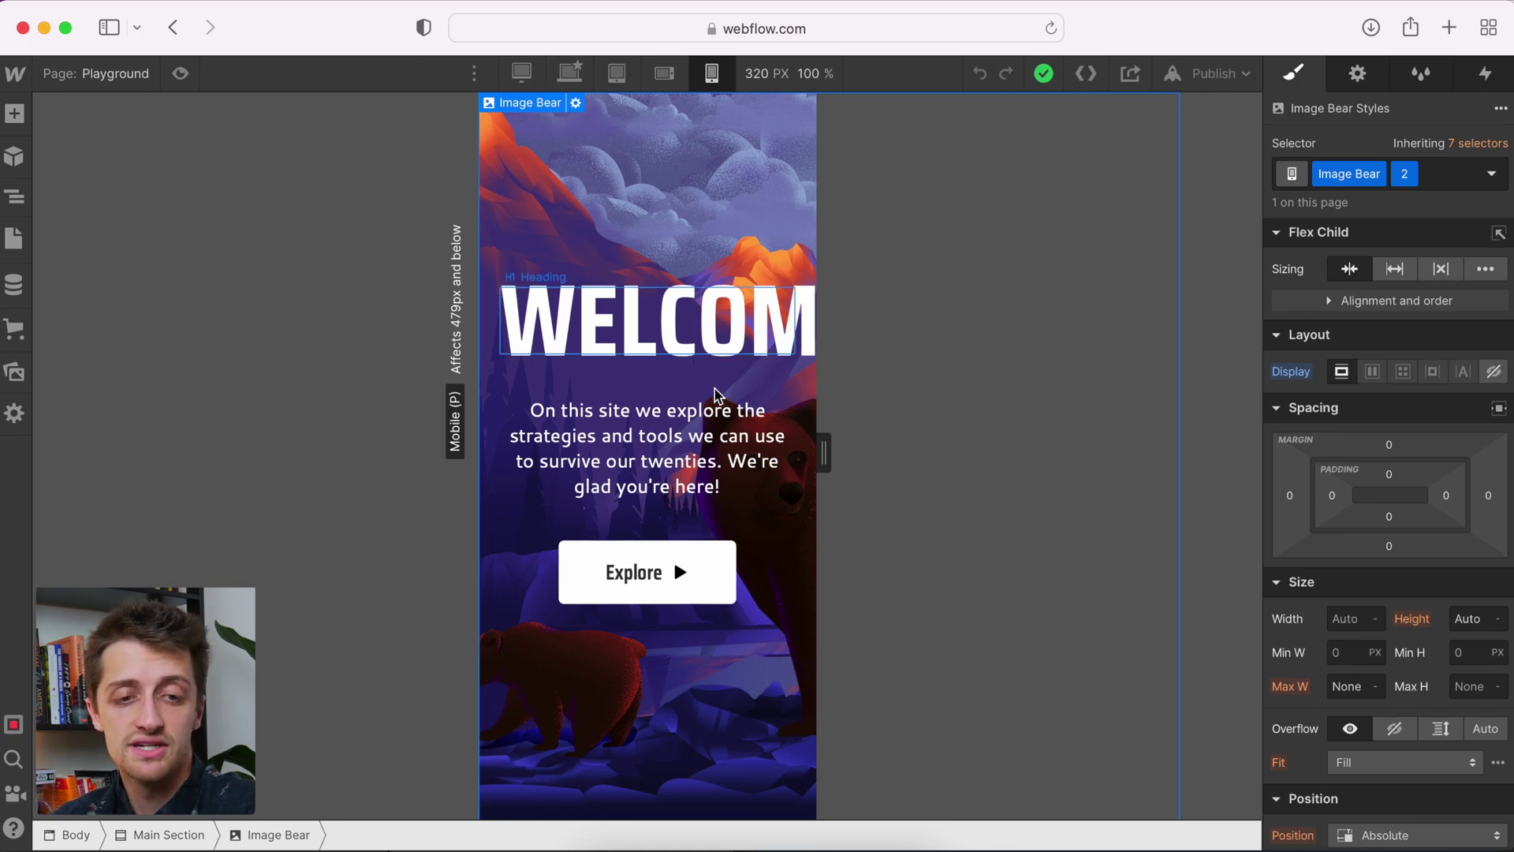
pyautogui.click(14, 197)
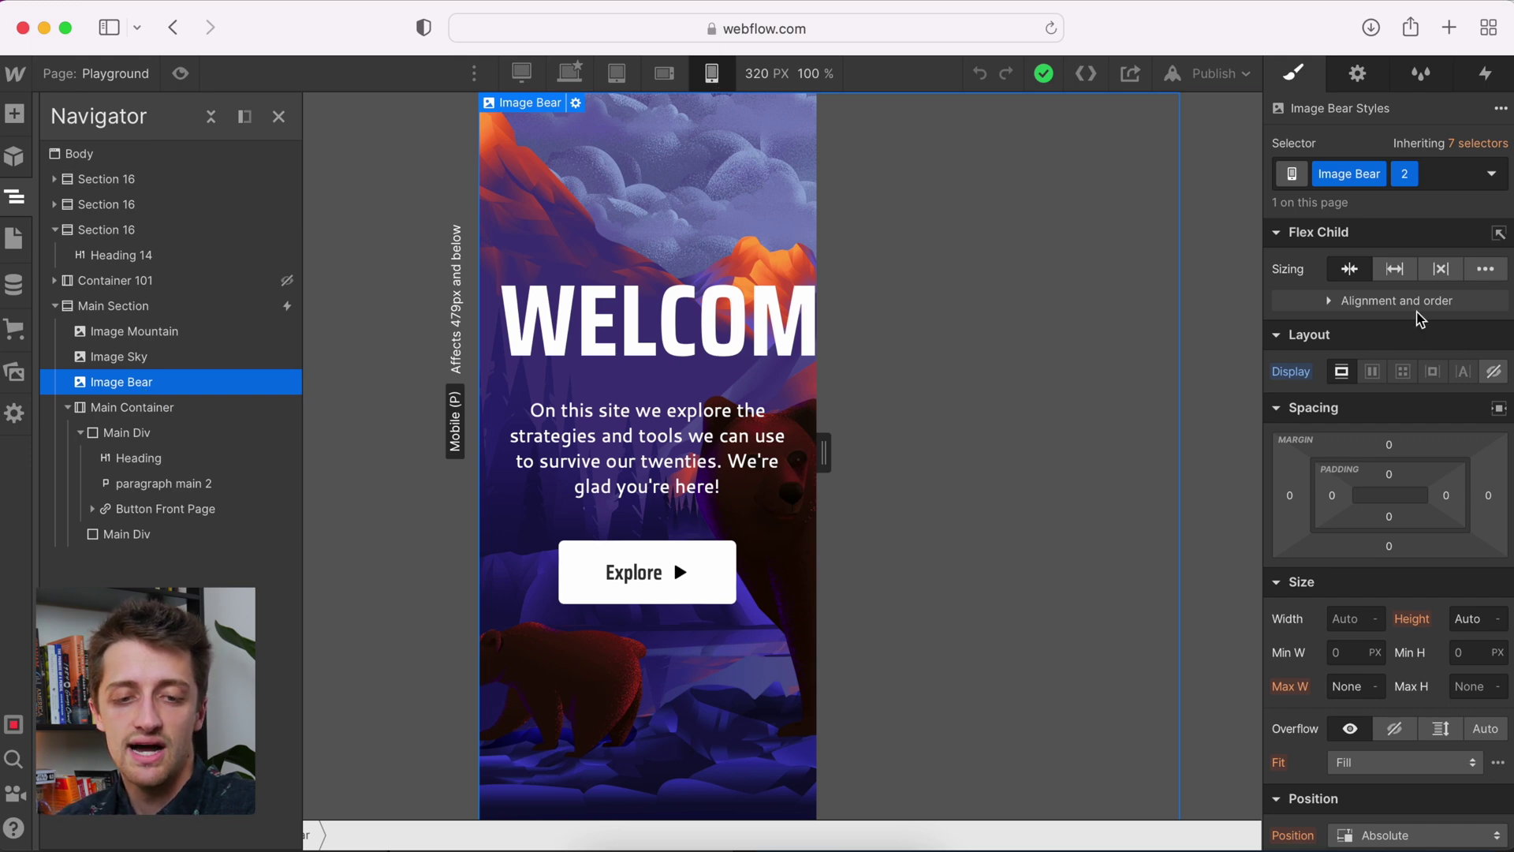
pyautogui.click(1495, 373)
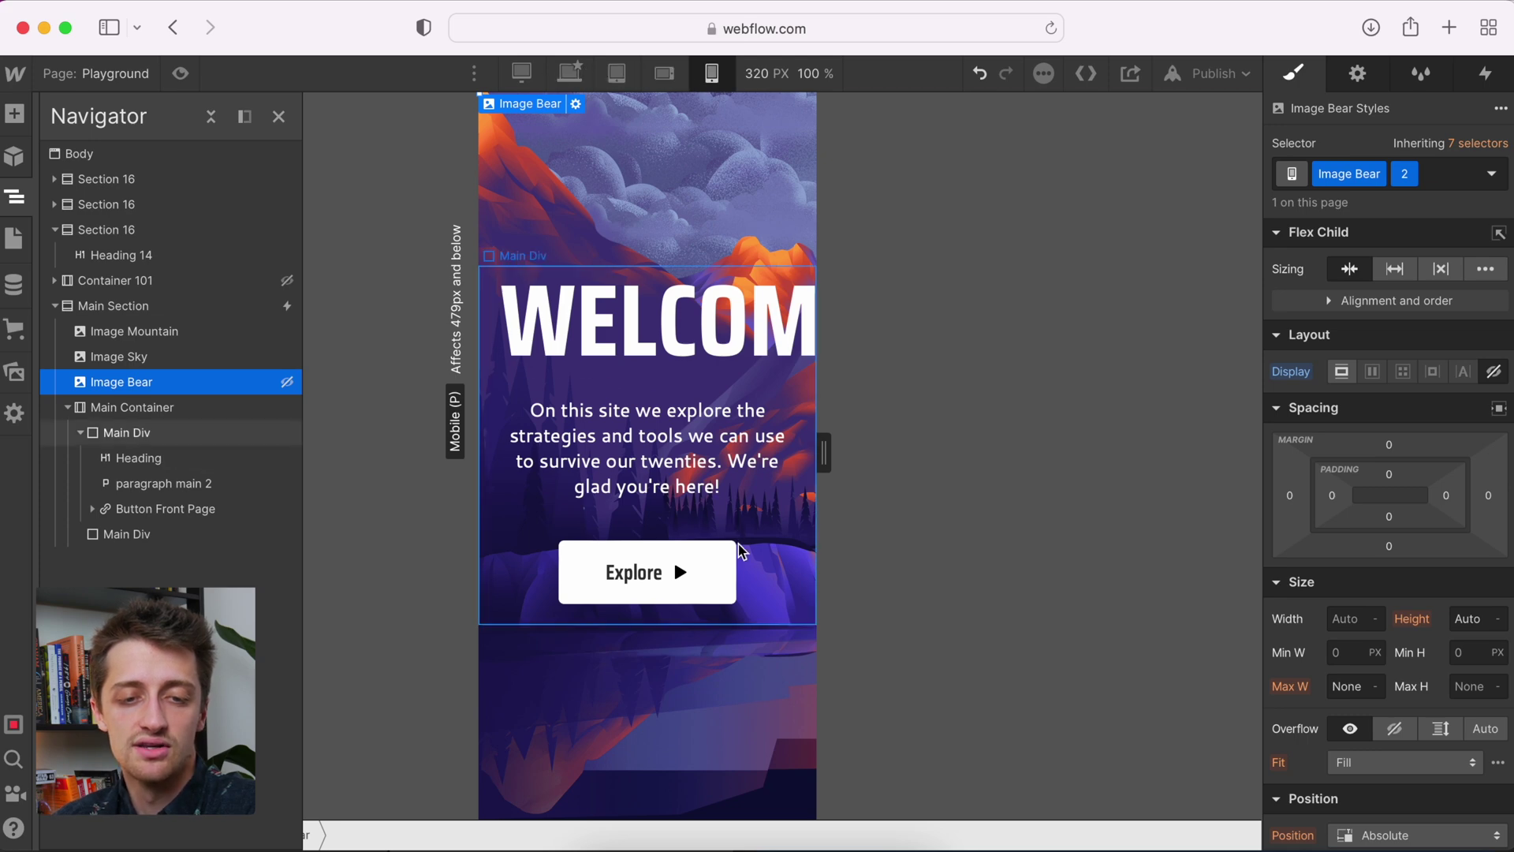
pyautogui.scroll(2, 750, 568)
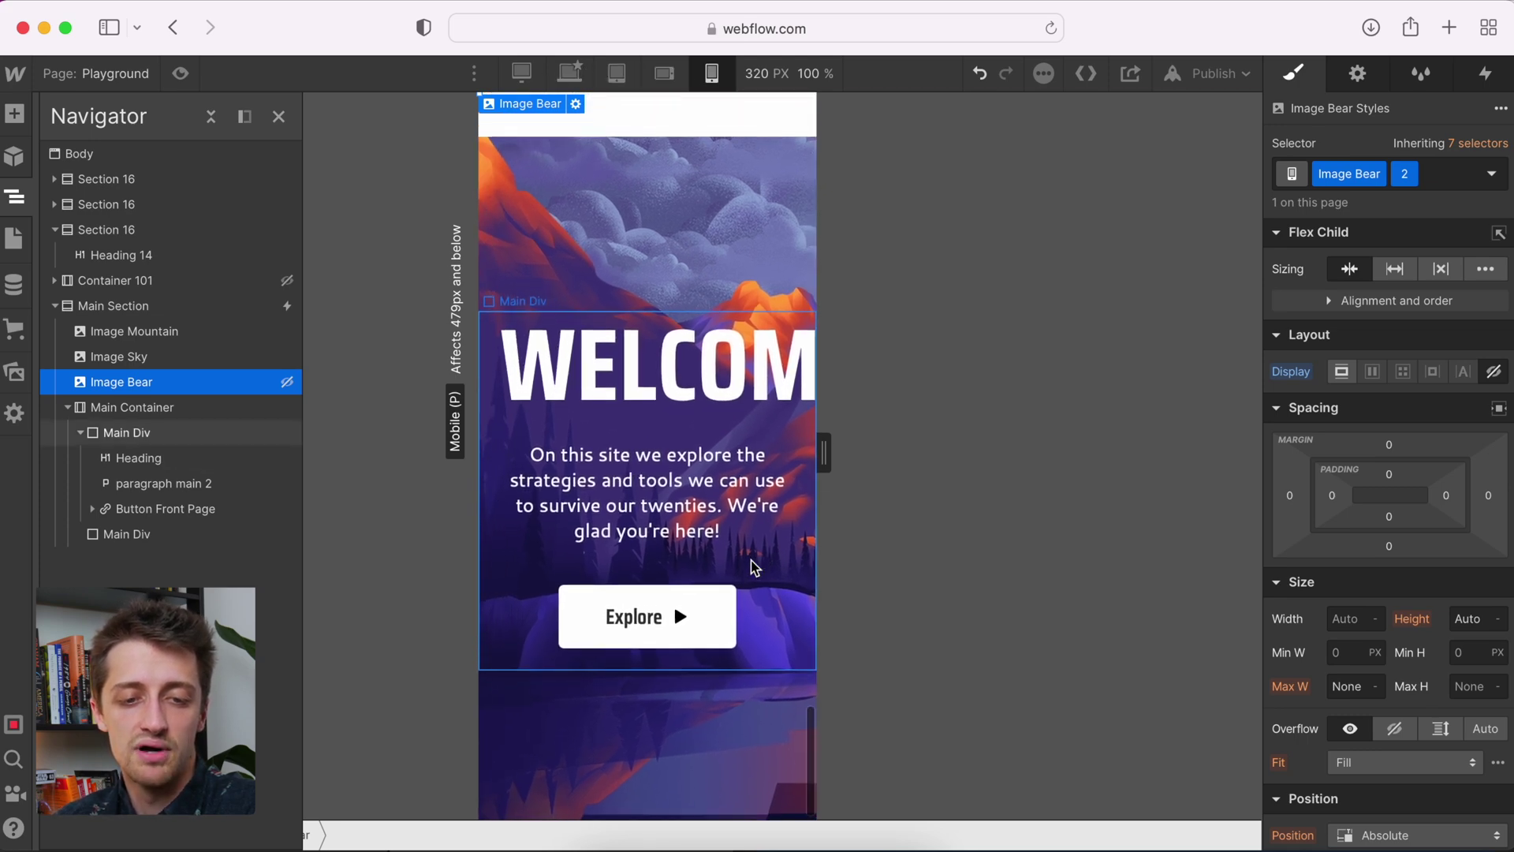
pyautogui.click(739, 327)
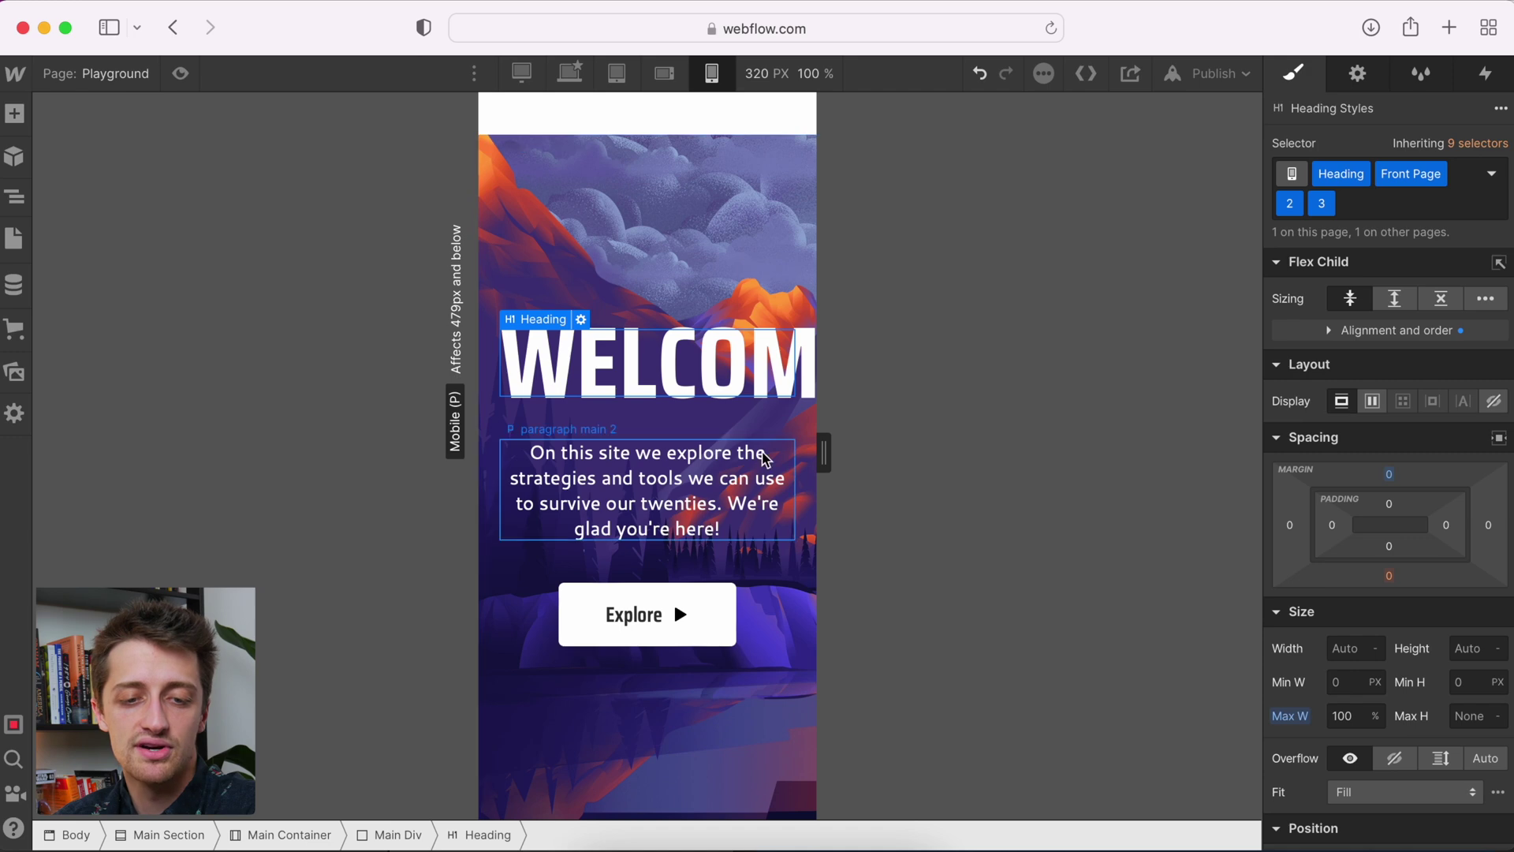
pyautogui.scroll(-1, 764, 497)
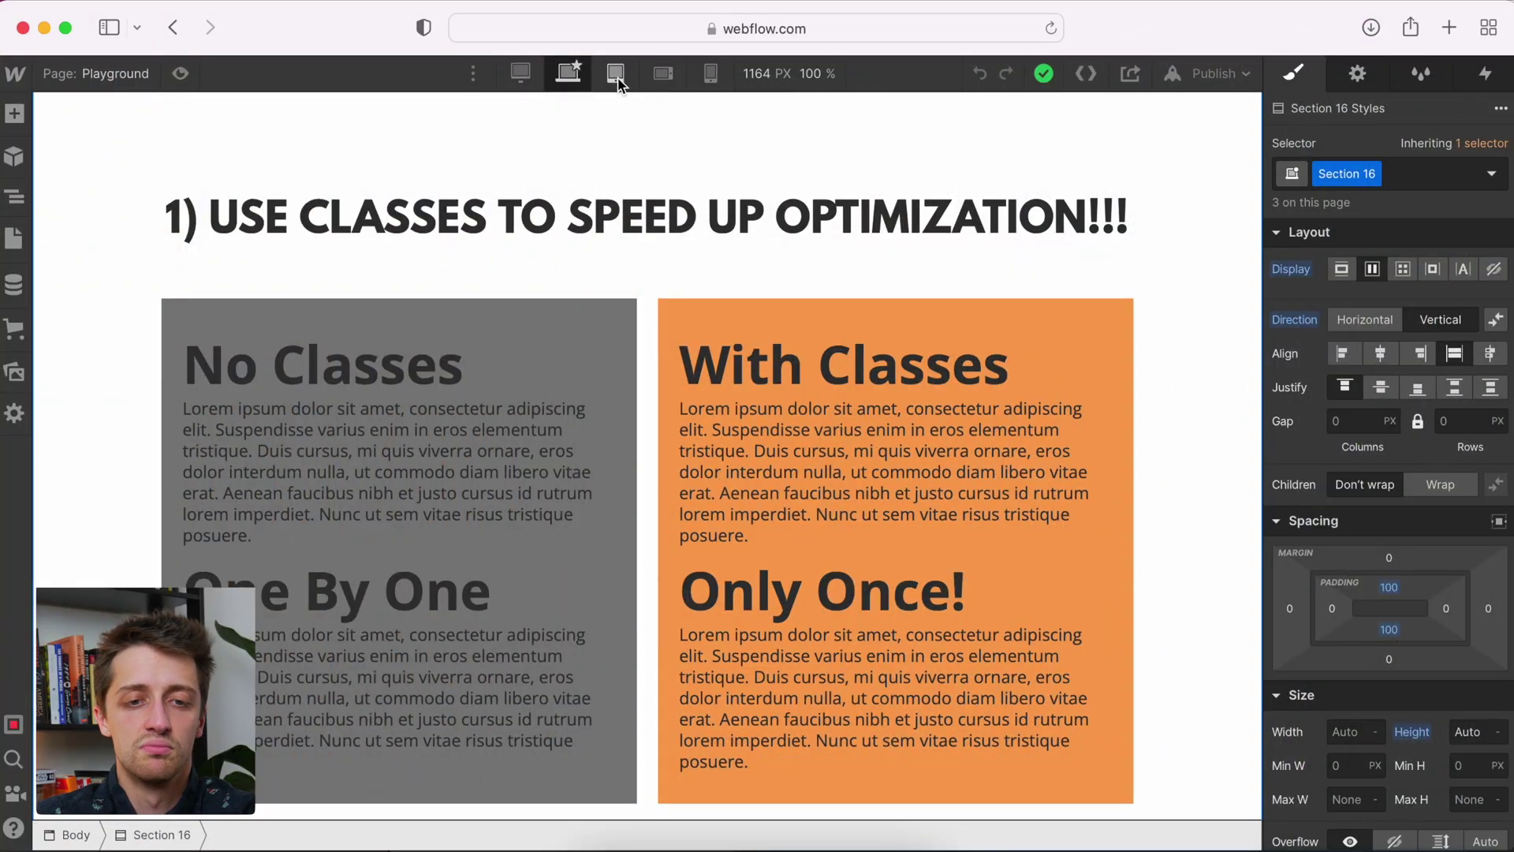
# Step: Check the Mobile Landscape layout by resizing the canvas between 480 and 600 px
pyautogui.click(677, 80)
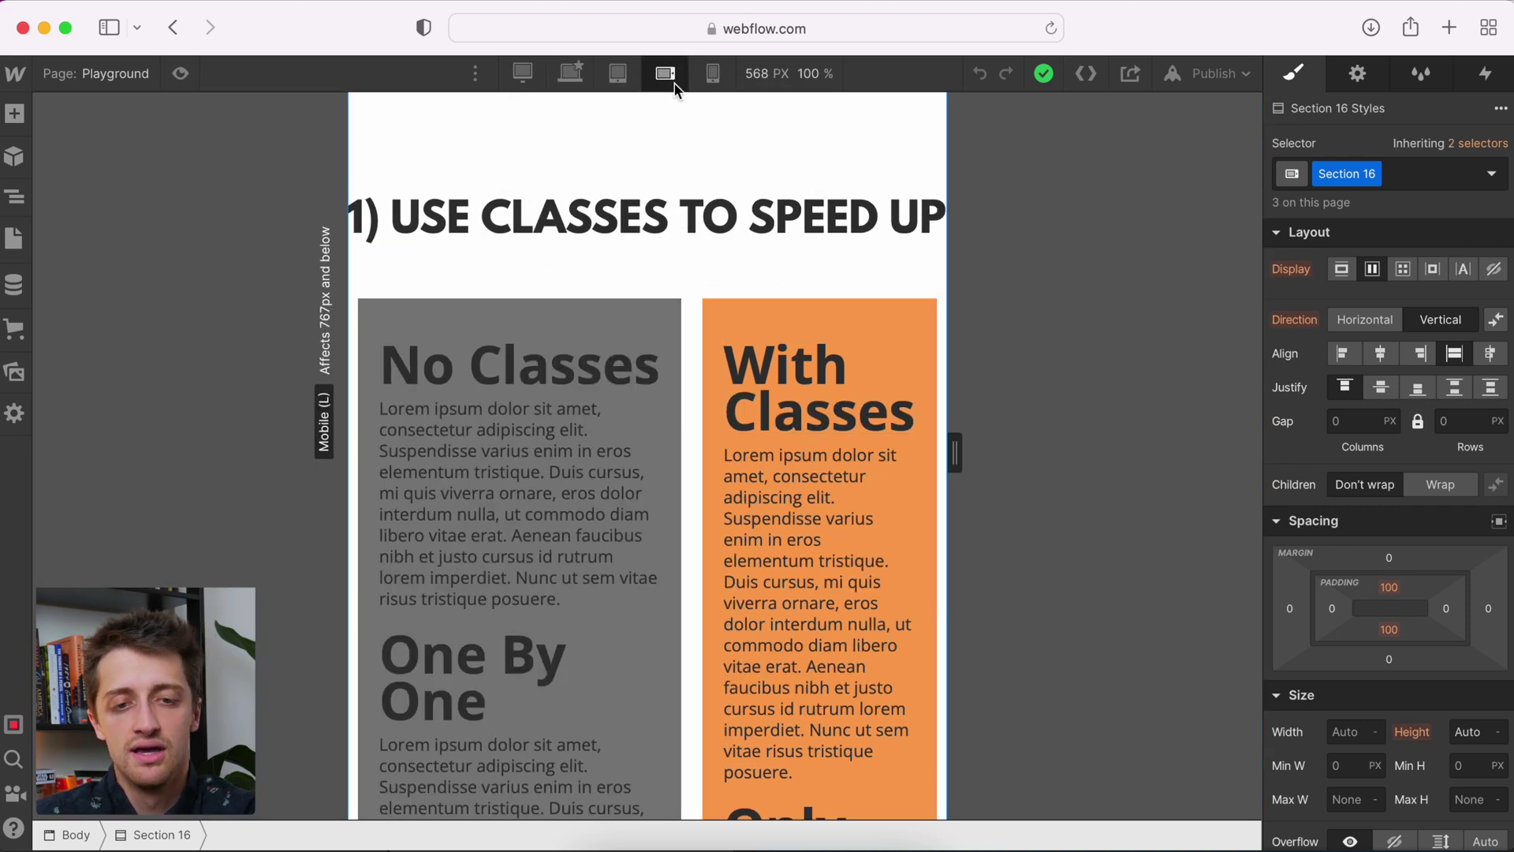
pyautogui.moveTo(956, 445)
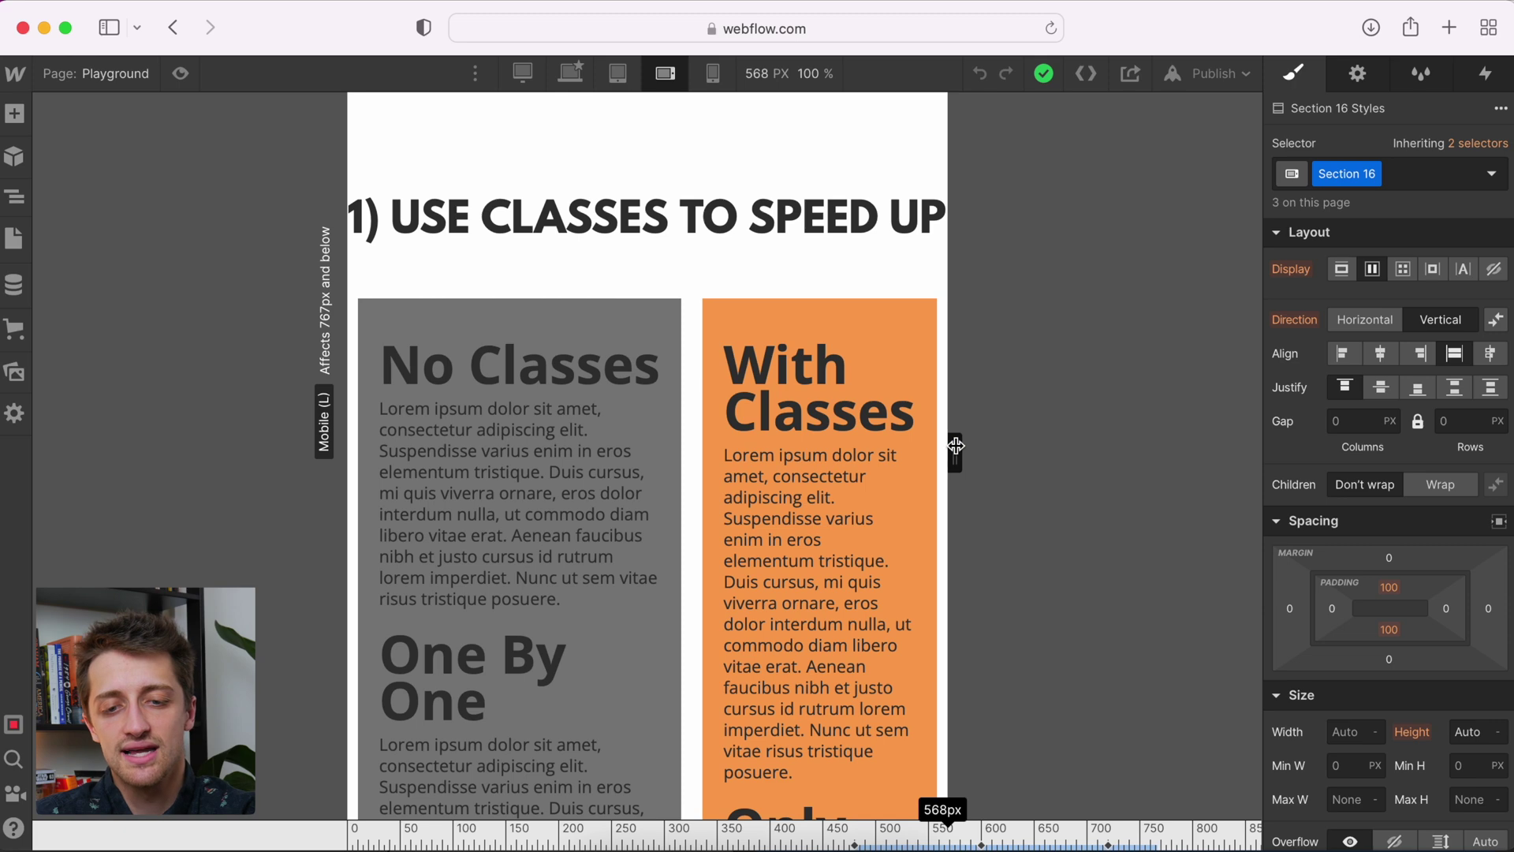
pyautogui.moveTo(956, 445); pyautogui.dragTo(909, 443)
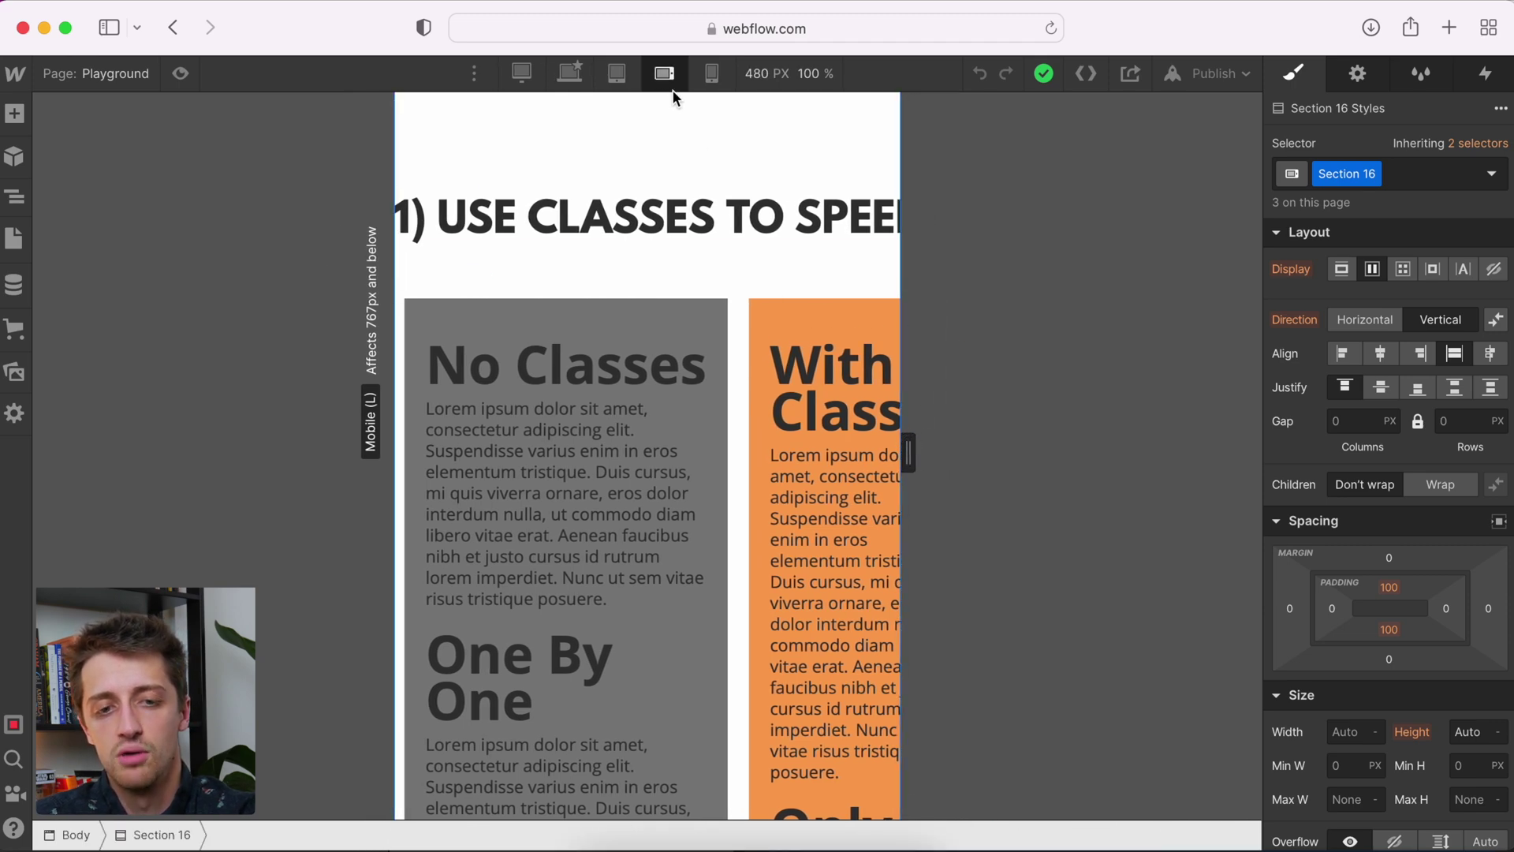
pyautogui.moveTo(915, 461)
pyautogui.moveTo(915, 462); pyautogui.dragTo(971, 438)
pyautogui.moveTo(917, 436)
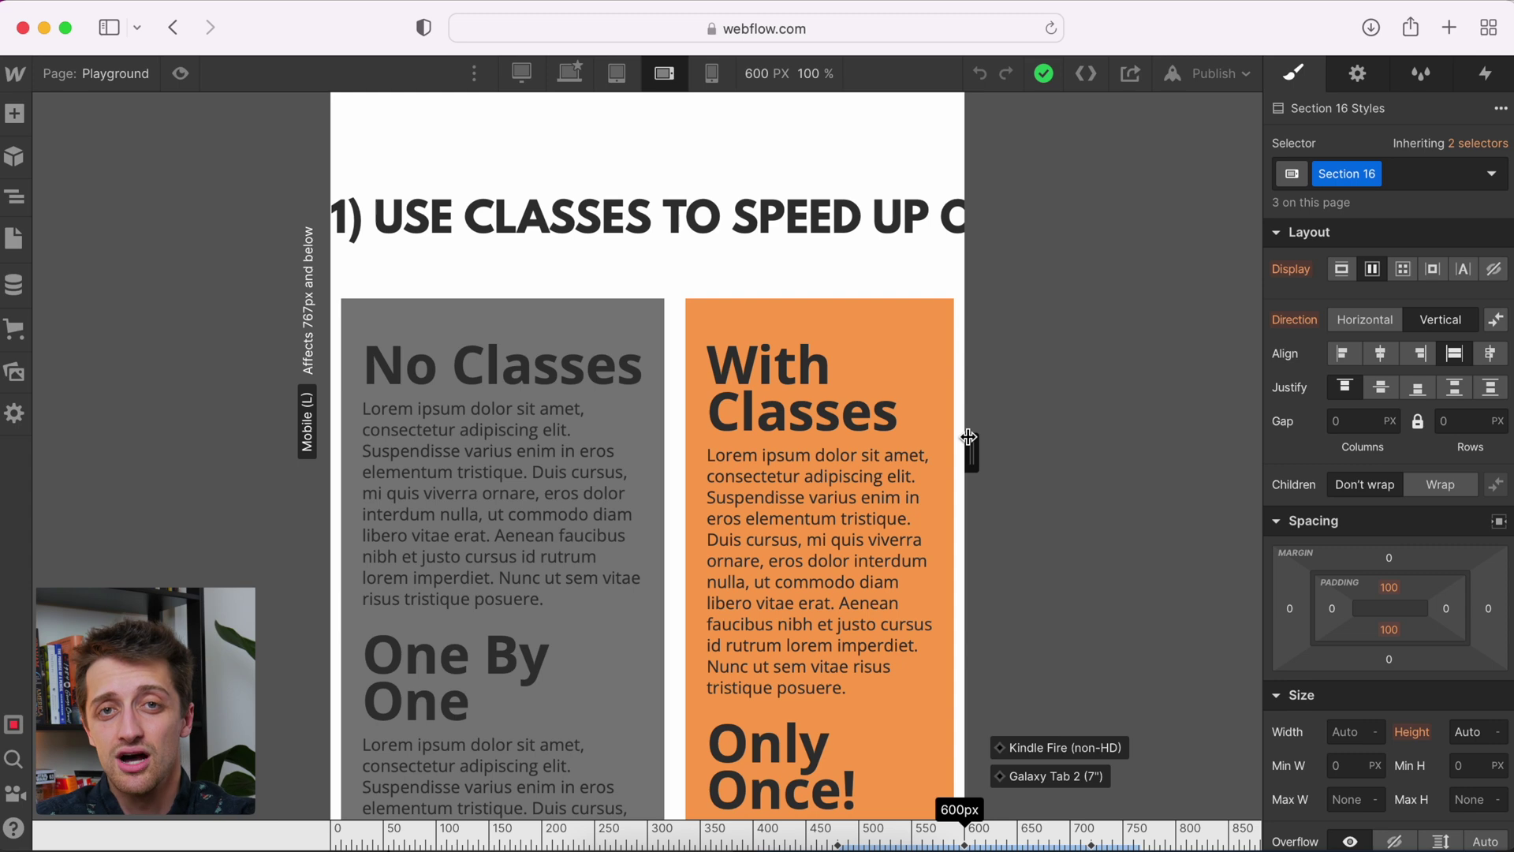
pyautogui.moveTo(968, 437); pyautogui.dragTo(902, 433)
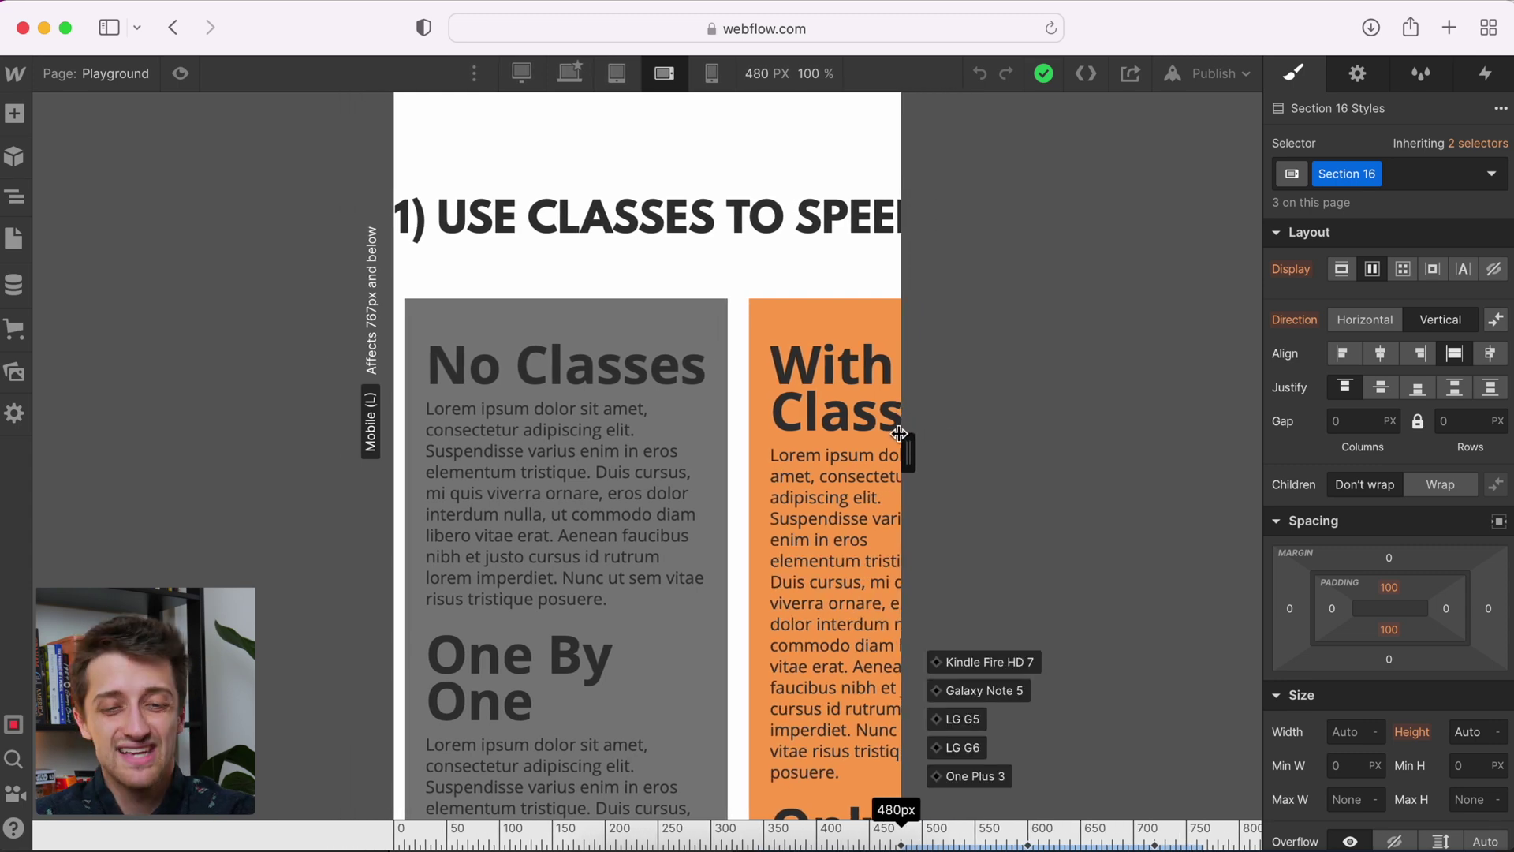
pyautogui.moveTo(900, 433); pyautogui.dragTo(900, 434)
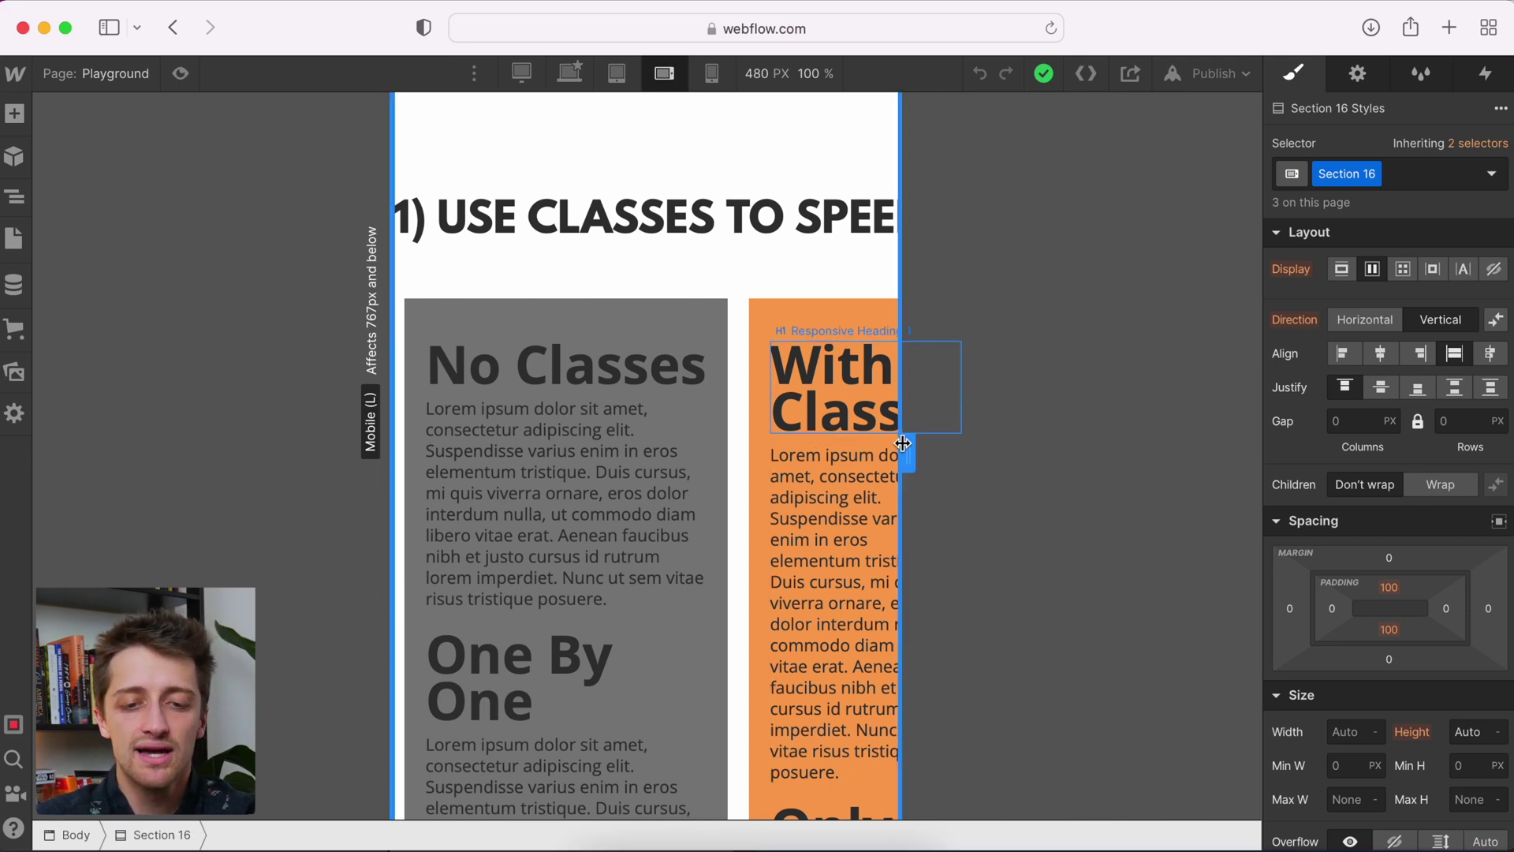
pyautogui.moveTo(903, 444); pyautogui.dragTo(965, 447)
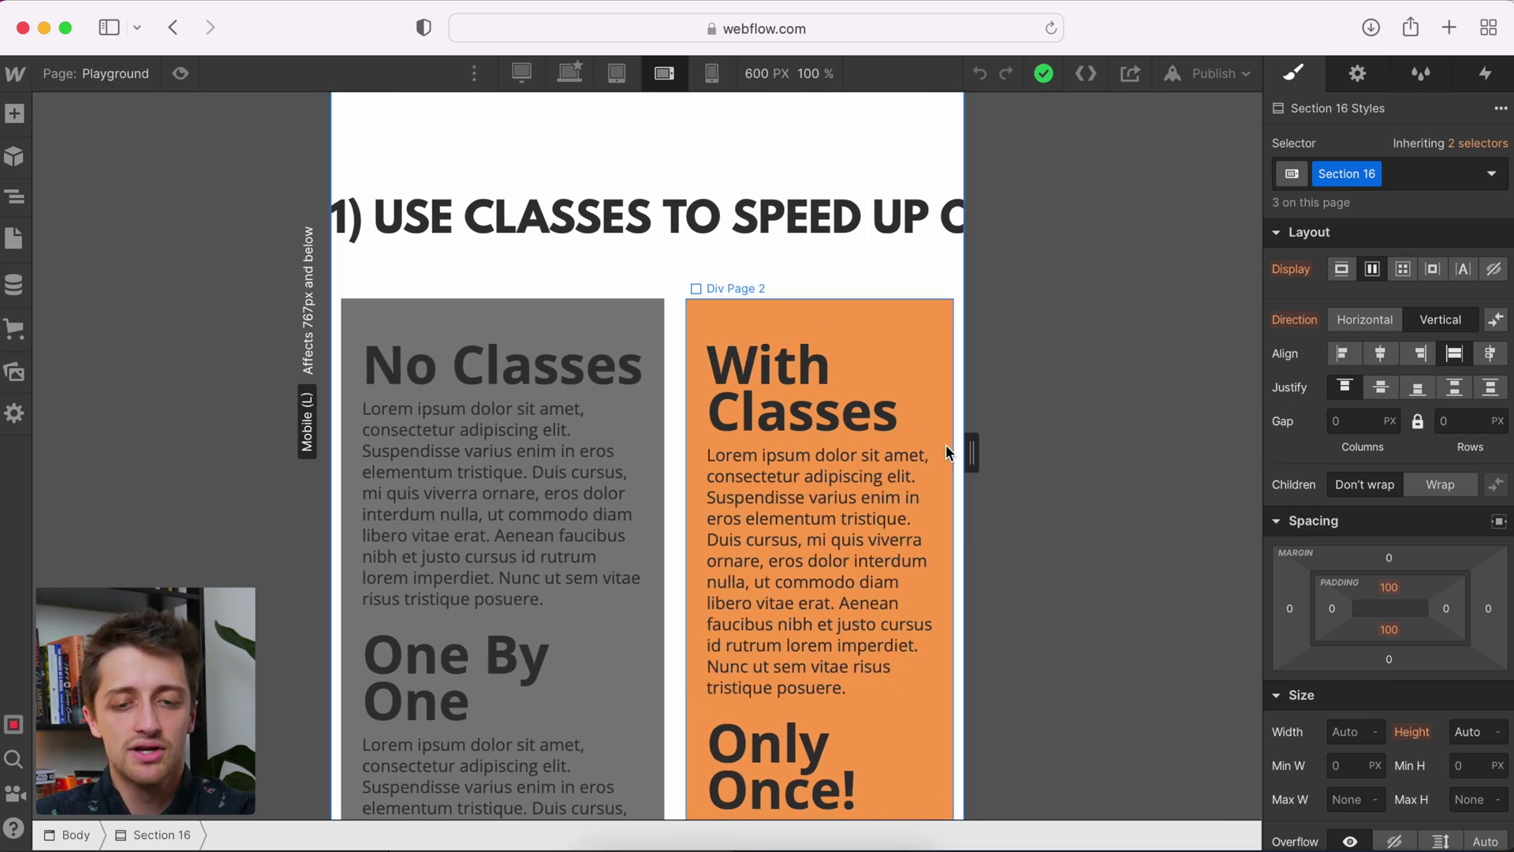
pyautogui.moveTo(971, 447); pyautogui.dragTo(910, 446)
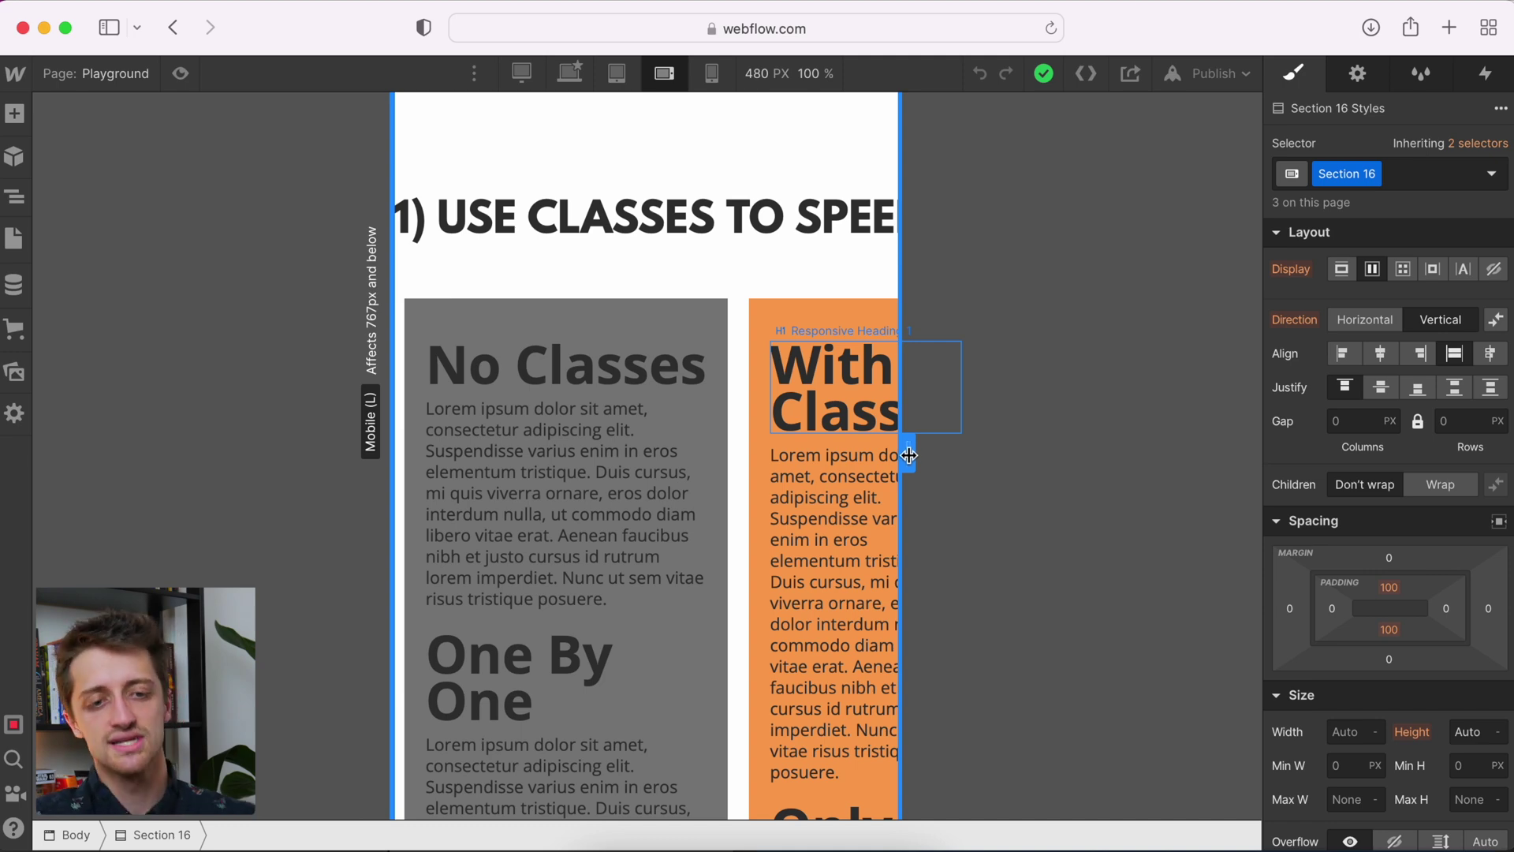
pyautogui.click(711, 73)
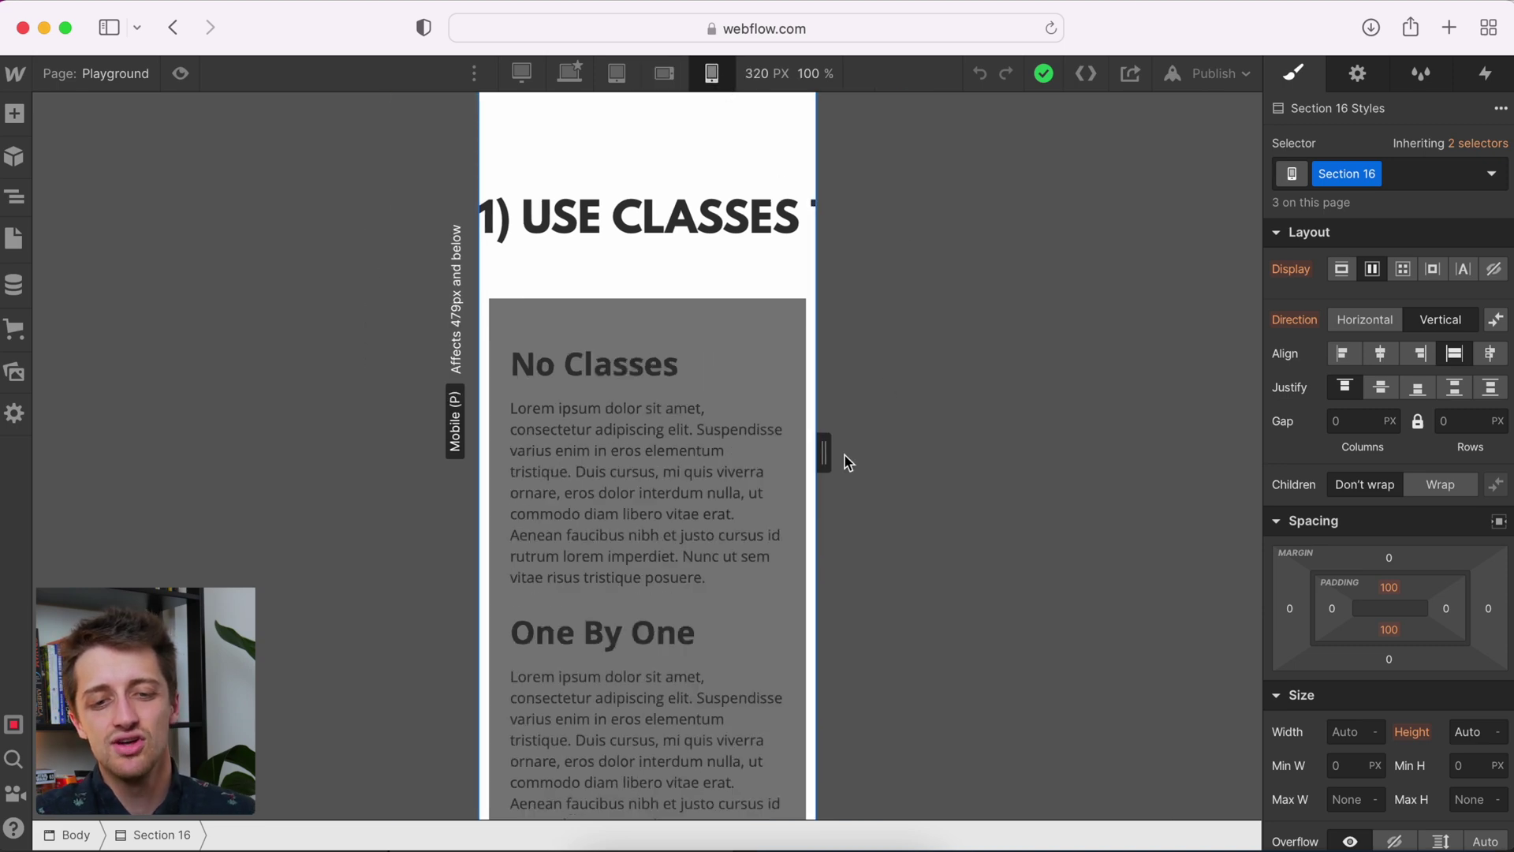
# Step: Resize the Mobile Portrait canvas from about 250 px up to 360 px to check the stacked cards
pyautogui.moveTo(827, 449)
pyautogui.moveTo(832, 448); pyautogui.dragTo(791, 446)
pyautogui.moveTo(791, 460)
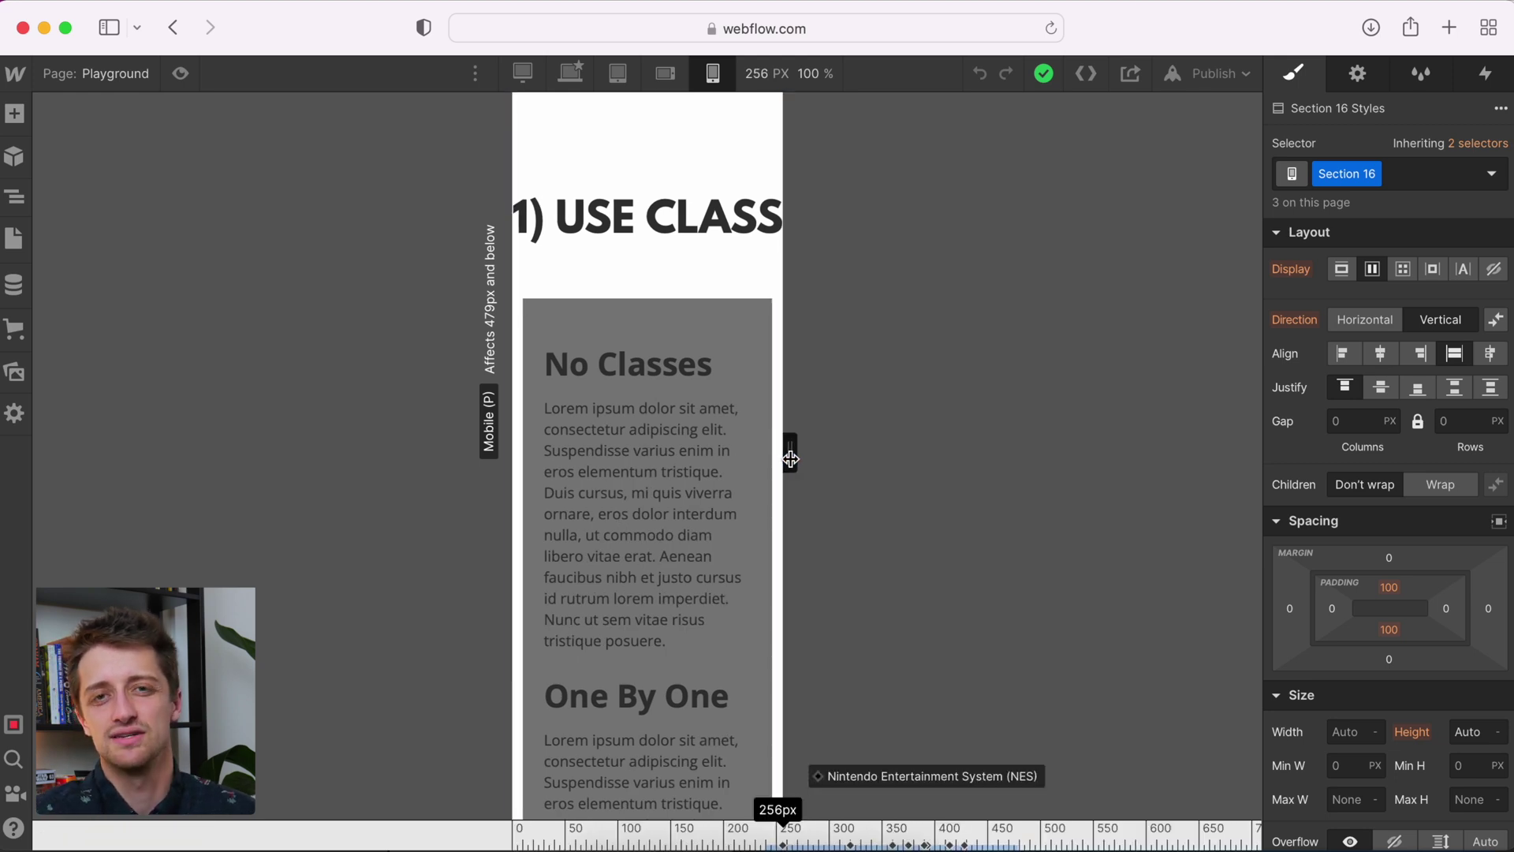
pyautogui.moveTo(790, 460); pyautogui.dragTo(825, 471)
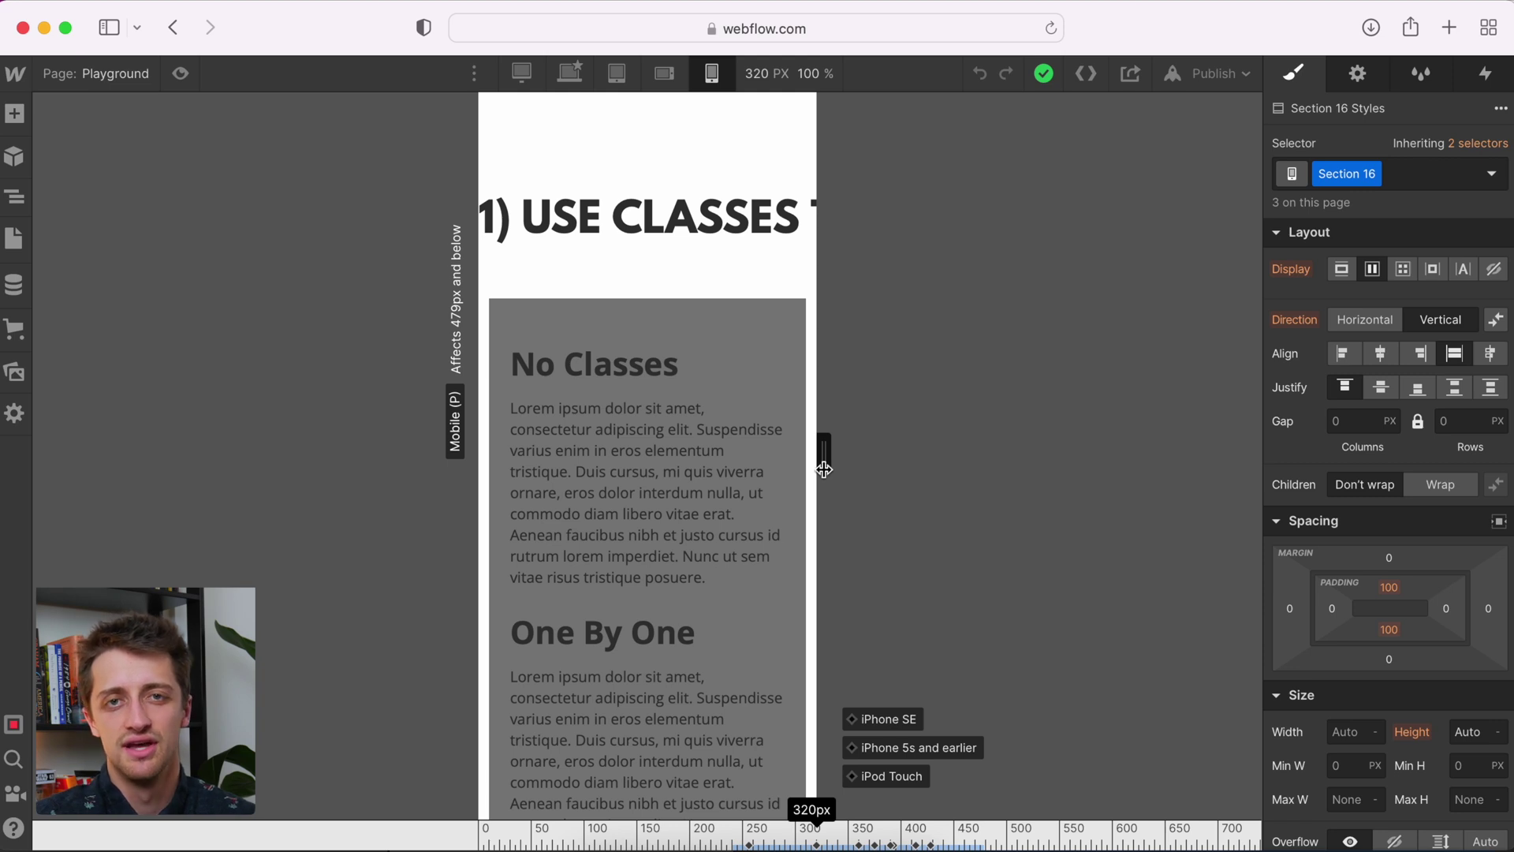
pyautogui.moveTo(824, 469); pyautogui.dragTo(843, 475)
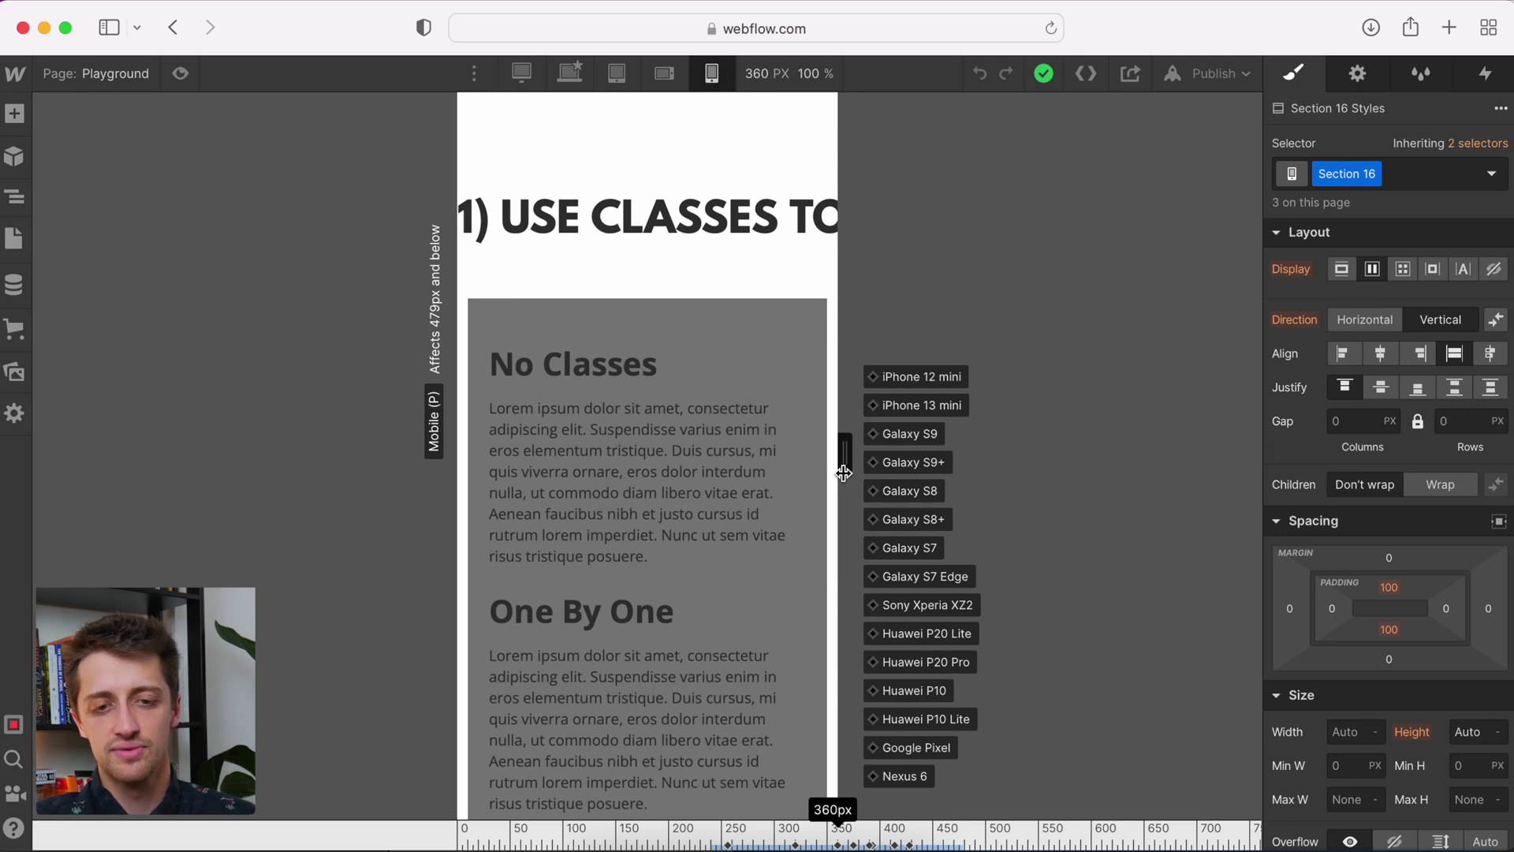
pyautogui.click(665, 73)
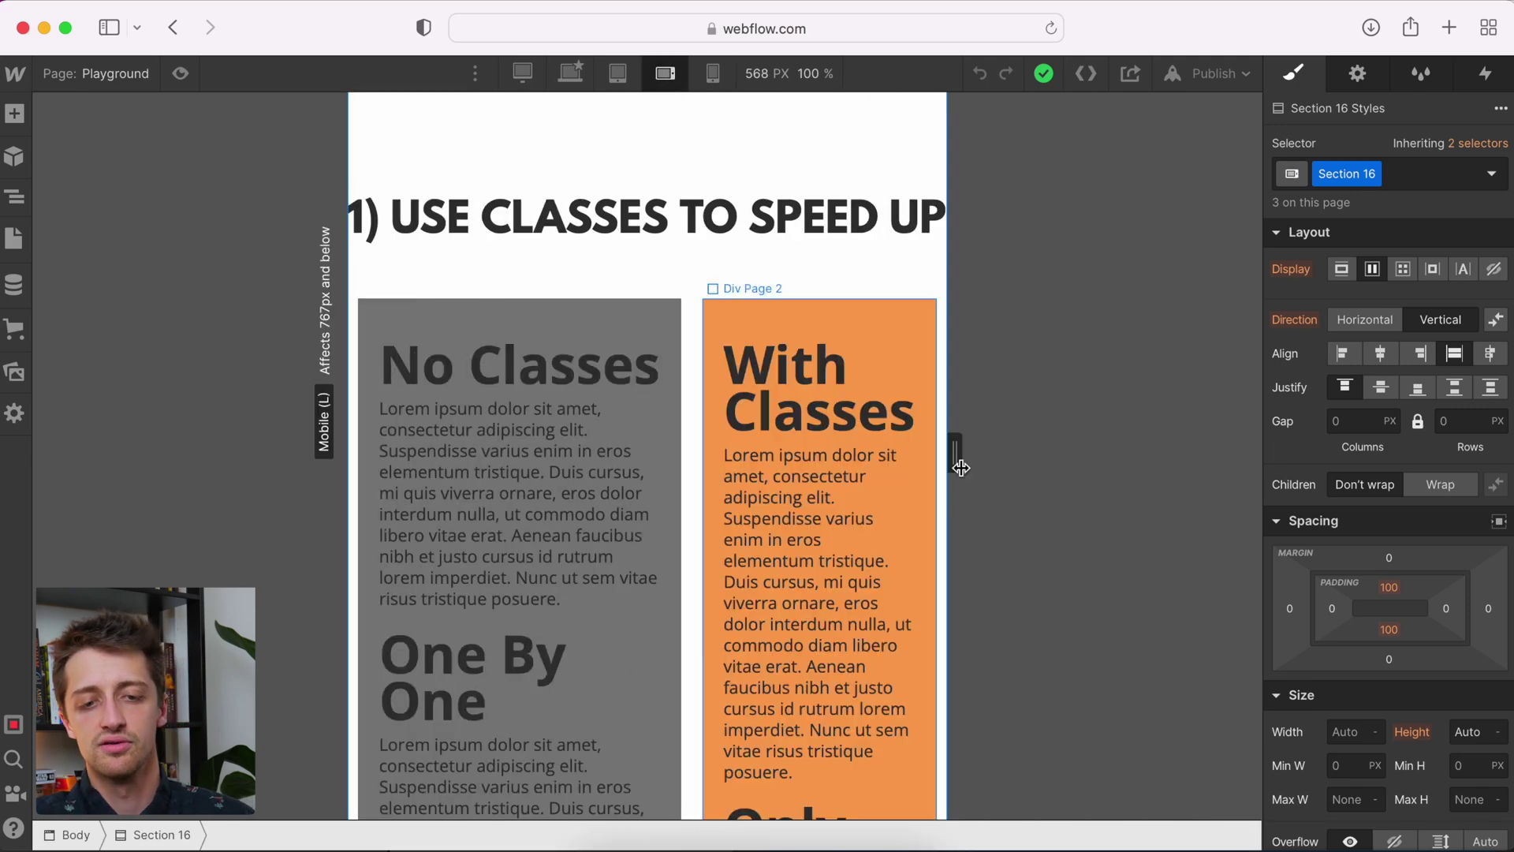
# Step: Set Mobile Landscape to 480 px, then check Tablet widths between 768 and 912 px
pyautogui.moveTo(960, 468); pyautogui.dragTo(895, 457)
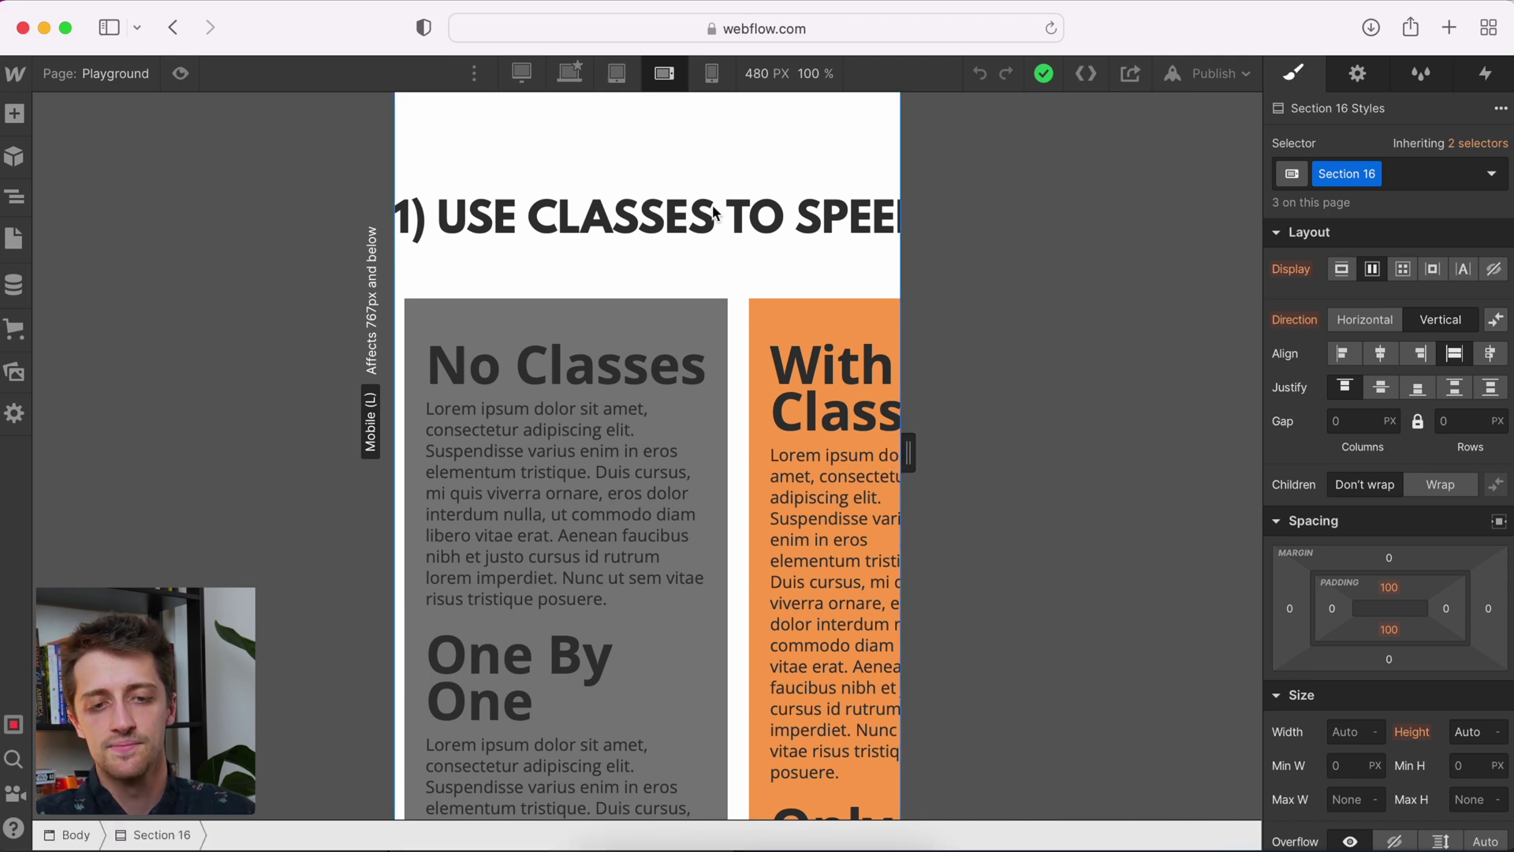
pyautogui.click(618, 73)
pyautogui.moveTo(1059, 467); pyautogui.dragTo(1005, 467)
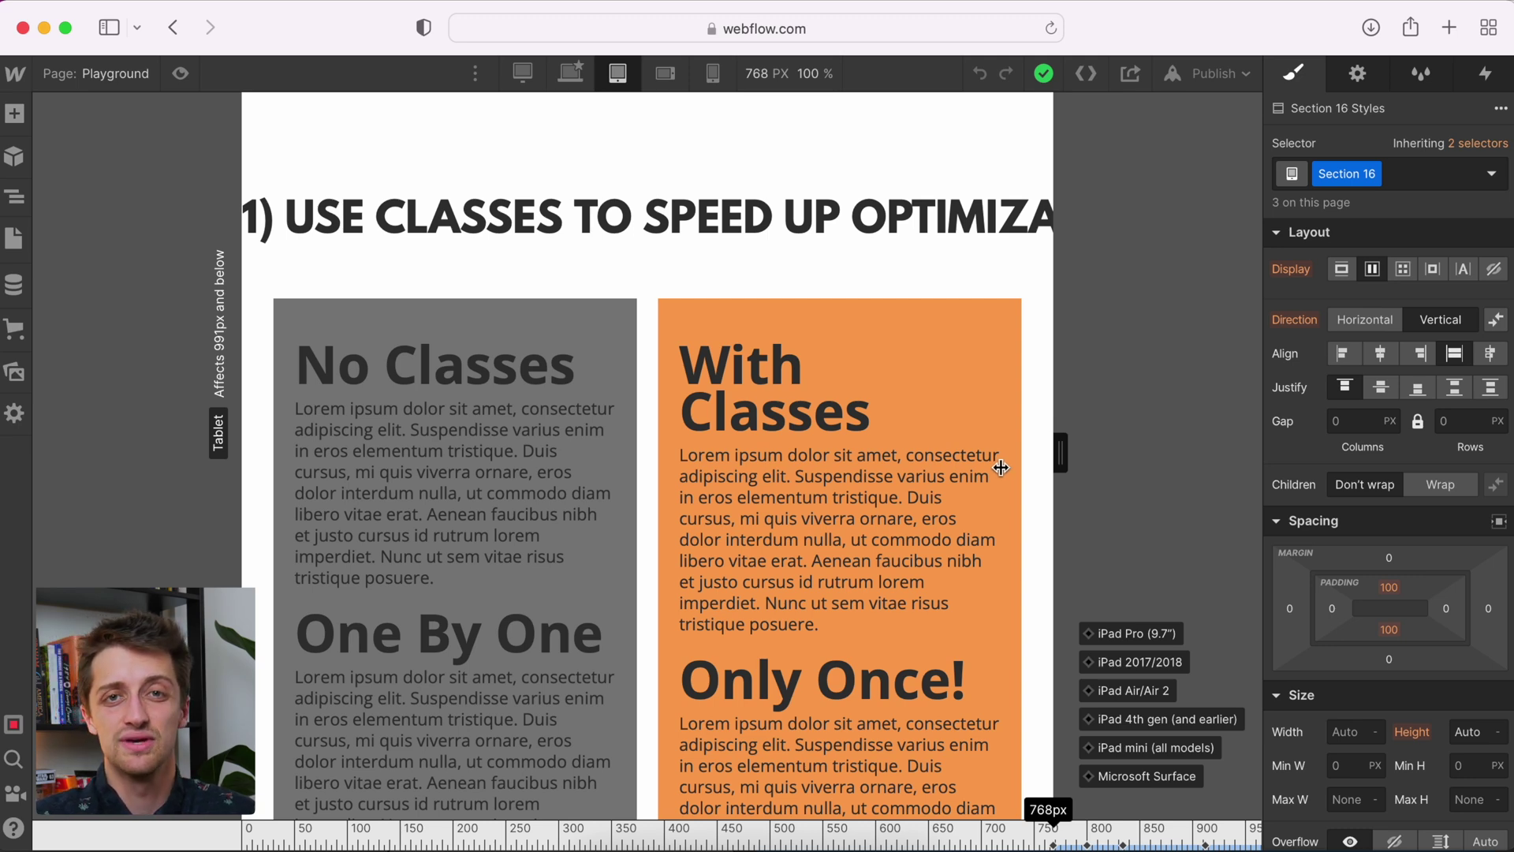
pyautogui.moveTo(1000, 467); pyautogui.dragTo(1130, 467)
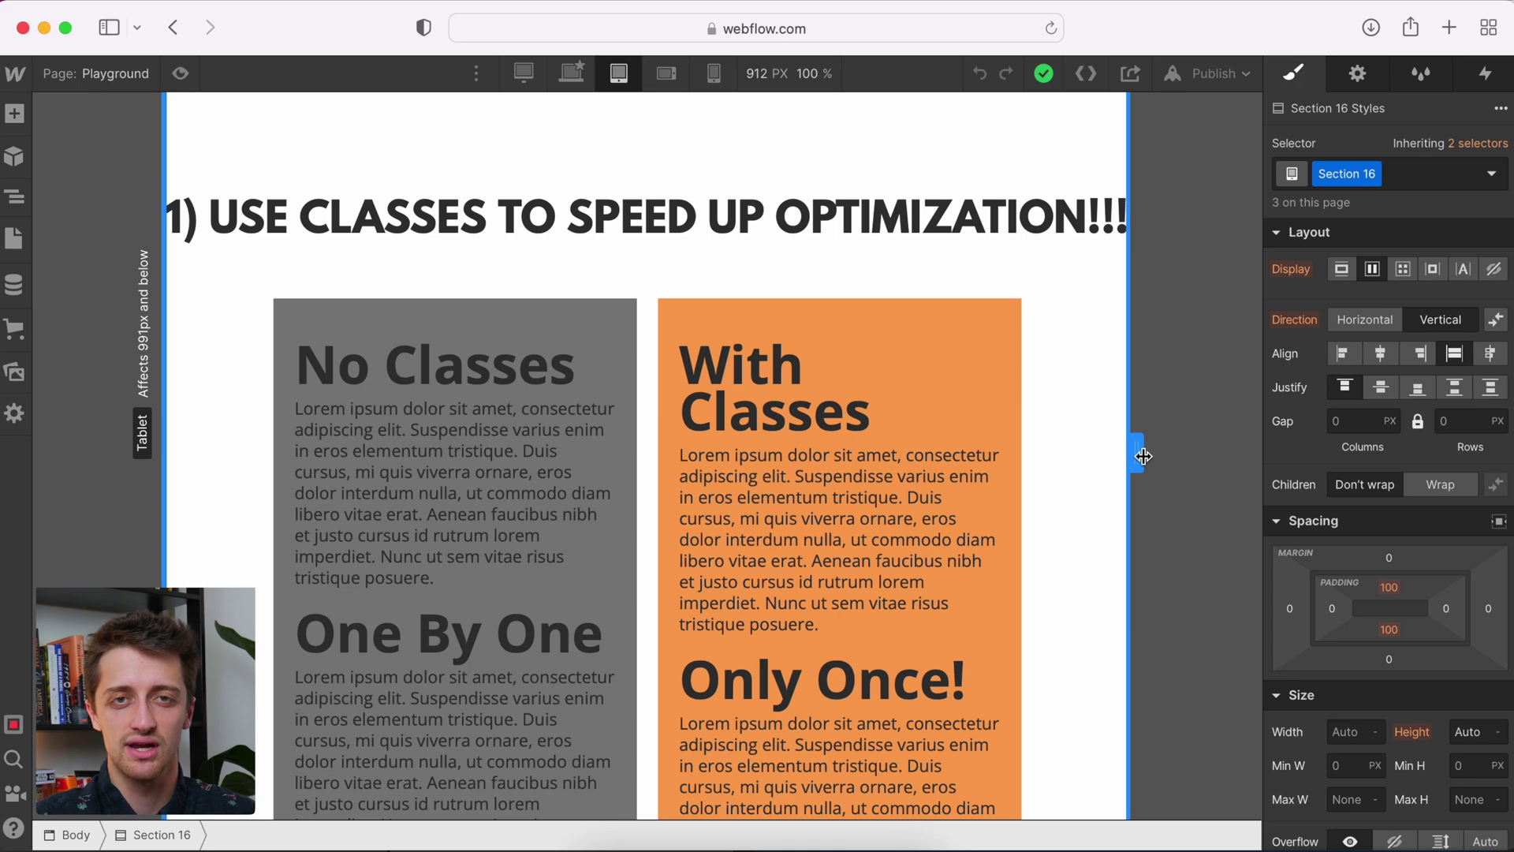
pyautogui.moveTo(1144, 456); pyautogui.dragTo(1062, 462)
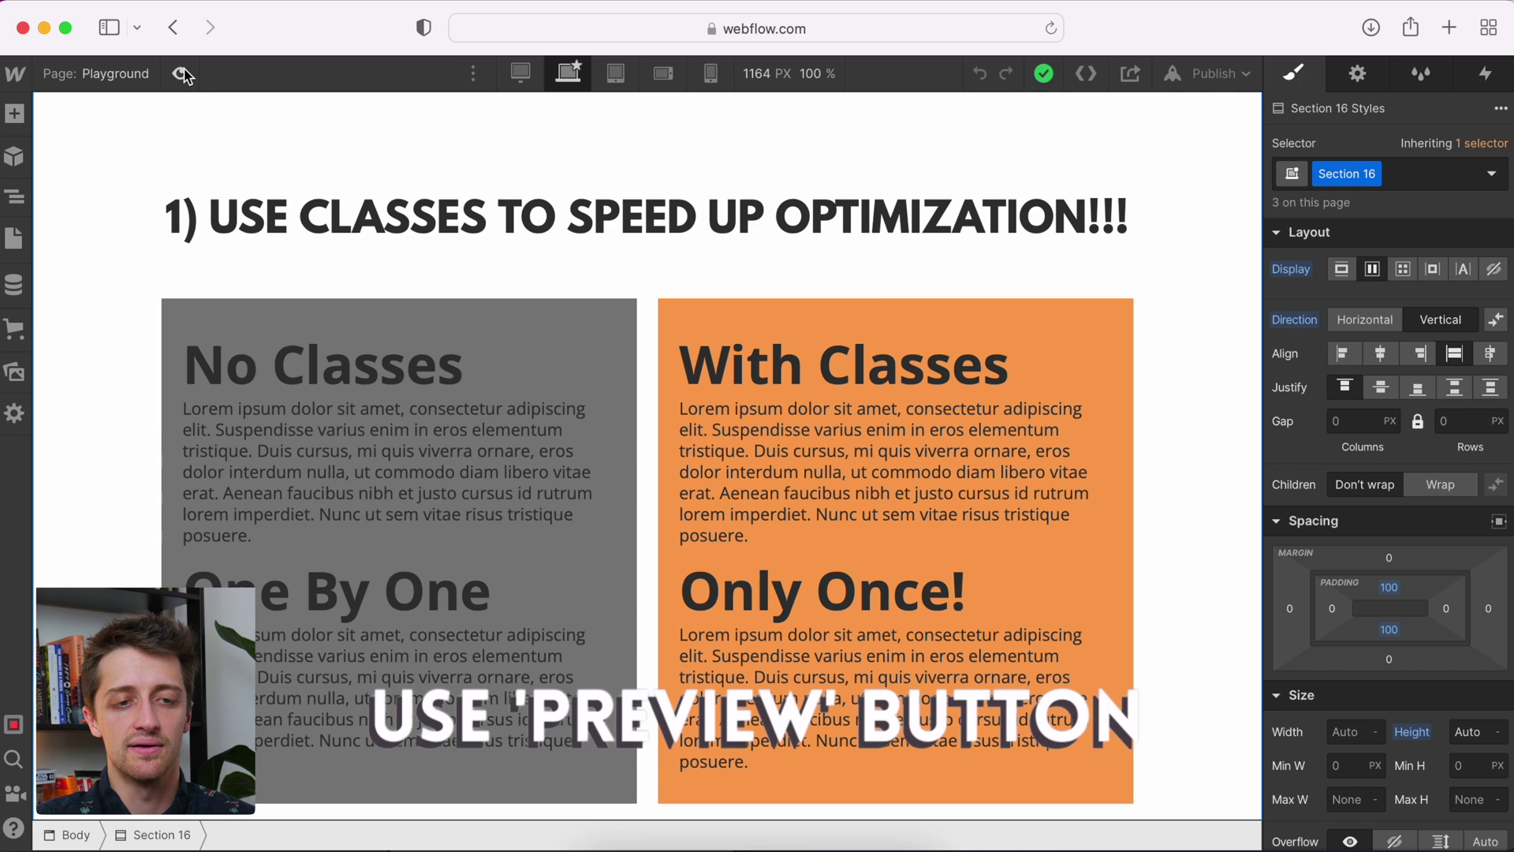
# Step: Open the Playground page in Preview mode without the editing panels
pyautogui.click(181, 73)
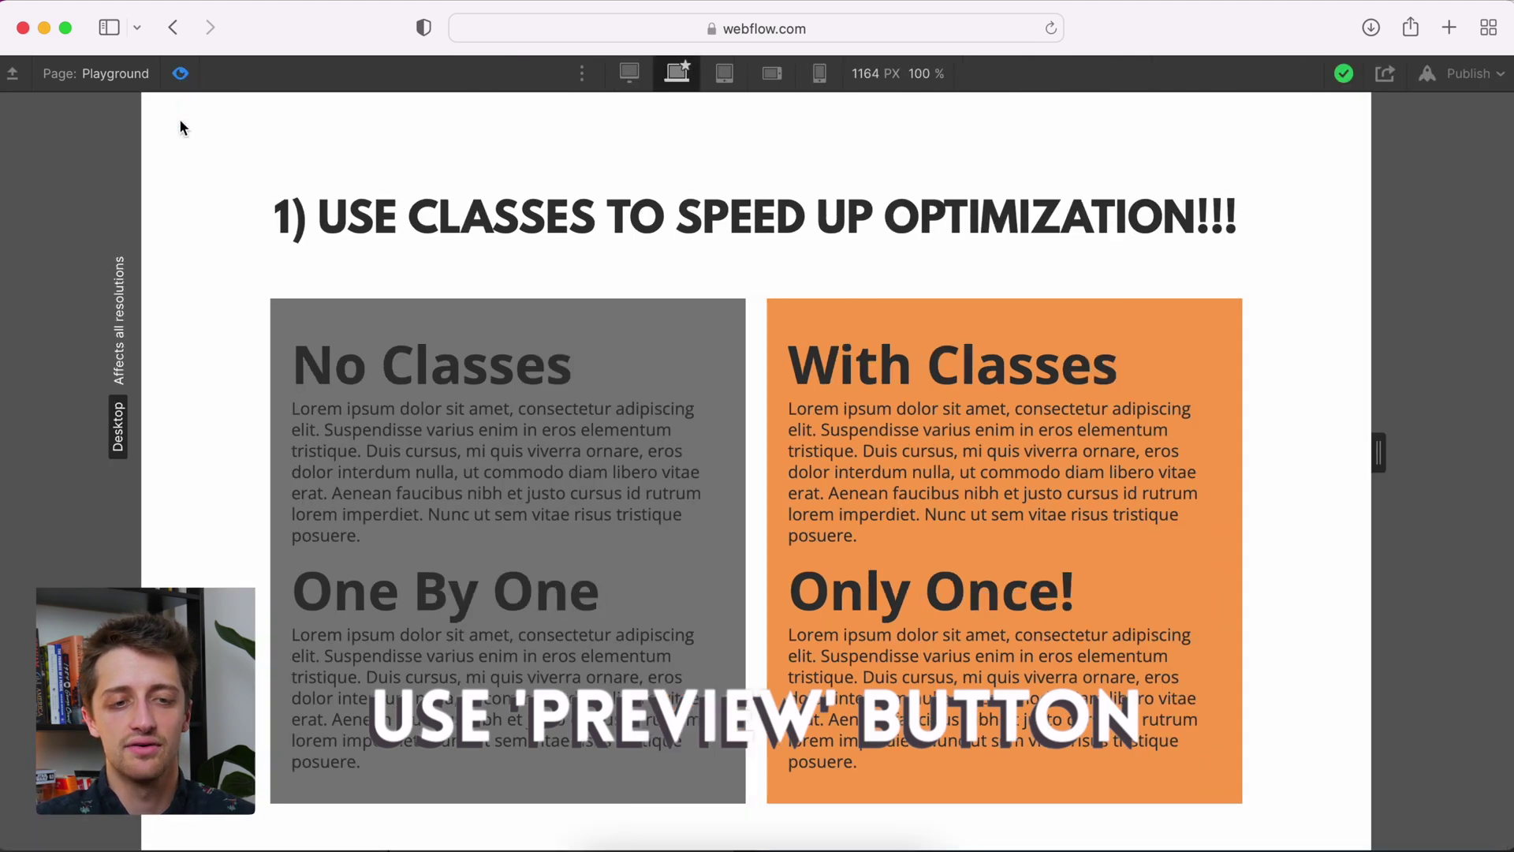